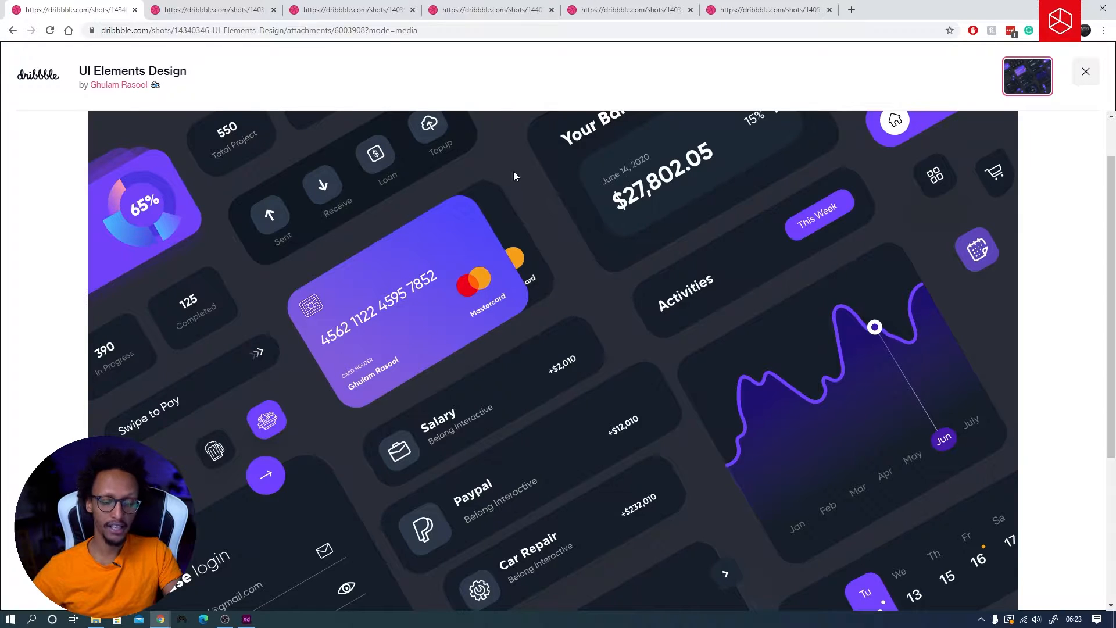
# Step: View the Dark UI for finance App shot and switch to the UI Design Tips document in Adobe XD
pyautogui.click(217, 9)
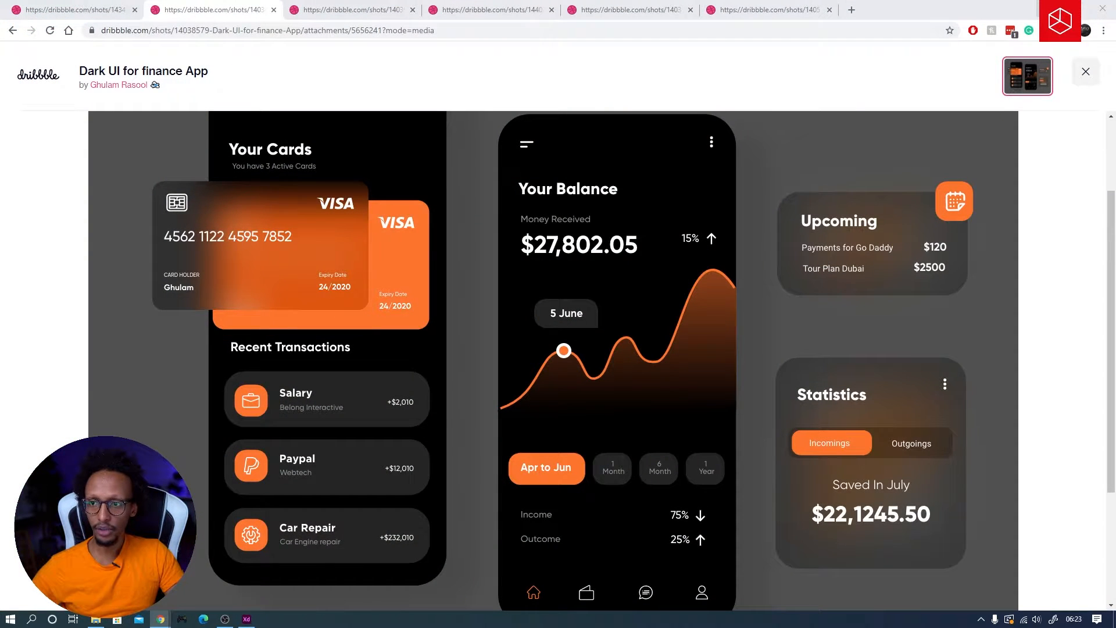
pyautogui.hotkey('alt', 'Tab')
pyautogui.scroll(-3, 514, 226)
pyautogui.hscroll(-2, 514, 226)
pyautogui.scroll(2, 477, 214)
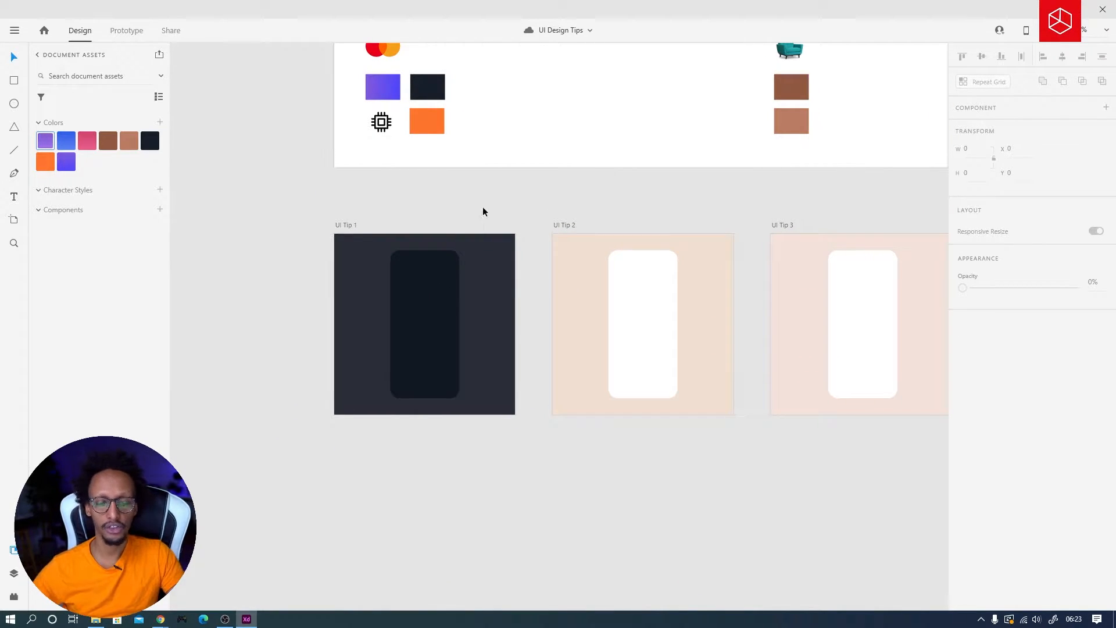
# Step: Bring the Mastercard logo and the chip icon from the Assets artboard onto the UI Tip 1 artboard, beside the phone shape
pyautogui.scroll(4, 483, 209)
pyautogui.hscroll(-1, 483, 209)
pyautogui.moveTo(532, 288); pyautogui.dragTo(392, 105)
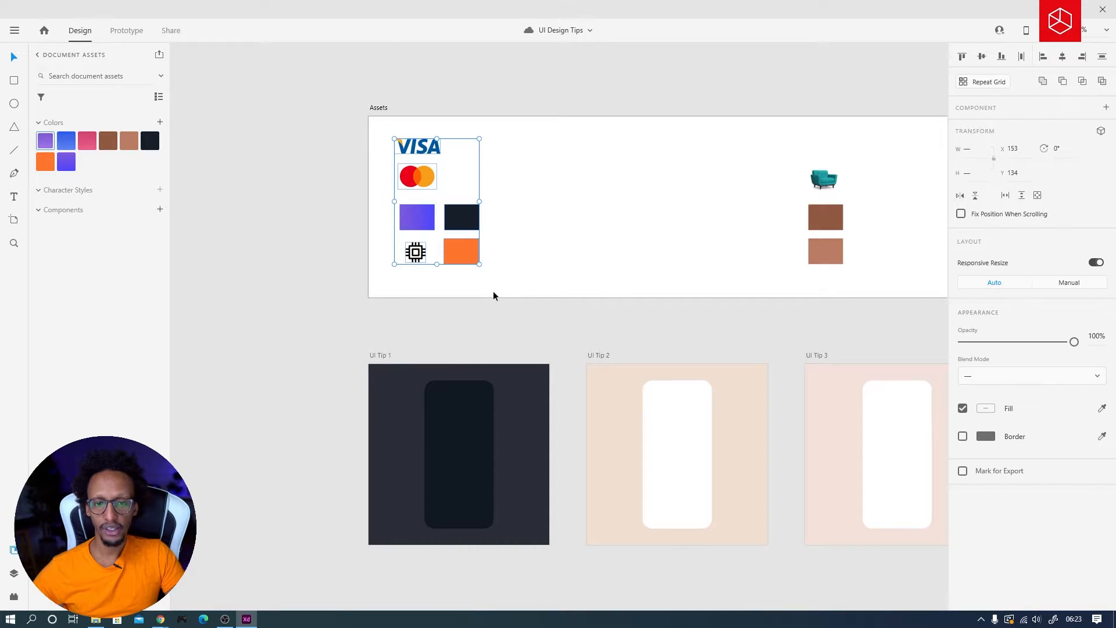
pyautogui.click(502, 217)
pyautogui.moveTo(436, 180); pyautogui.dragTo(535, 407)
pyautogui.moveTo(411, 252); pyautogui.dragTo(522, 462)
# Step: Change the chip icon's fill colour to white
pyautogui.scroll(5, 522, 461)
pyautogui.click(987, 484)
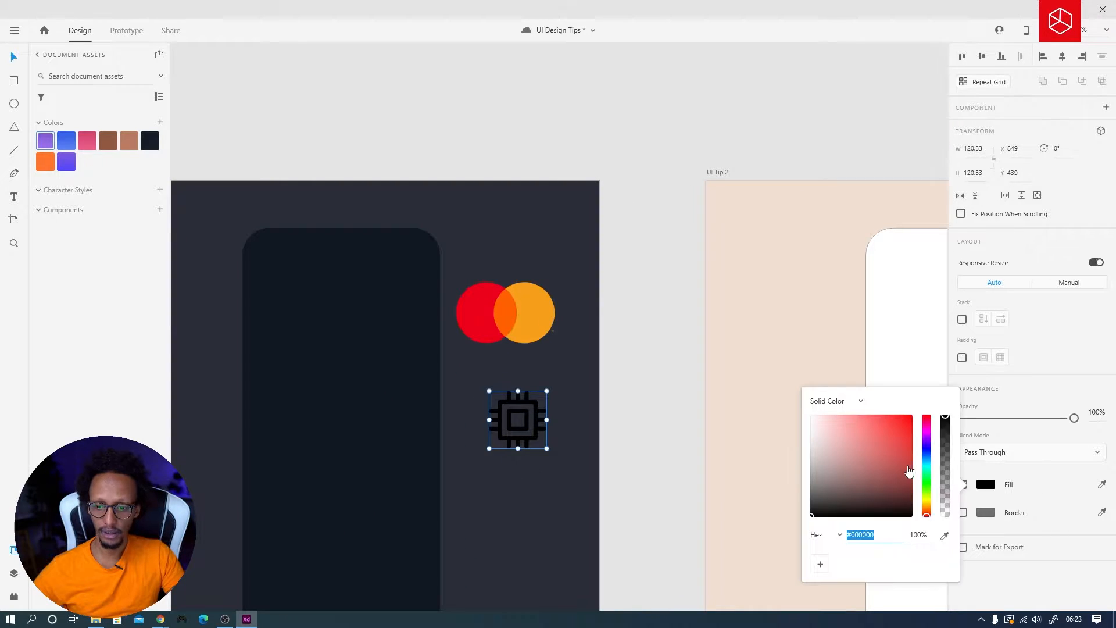
pyautogui.moveTo(902, 465); pyautogui.dragTo(731, 314)
pyautogui.click(507, 195)
# Step: Draw a borderless card rectangle about 295 × 182 on the dark phone shape, with corners rounded to about 22
pyautogui.moveTo(464, 336); pyautogui.dragTo(553, 134)
pyautogui.scroll(2, 437, 206)
pyautogui.moveTo(437, 207); pyautogui.dragTo(477, 332)
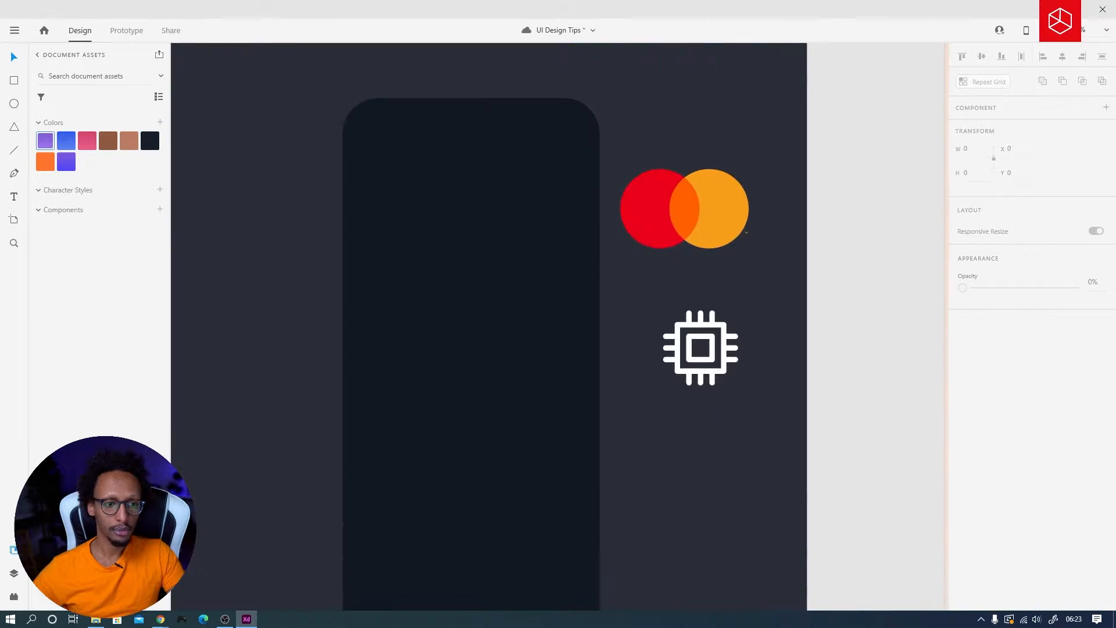
pyautogui.click(14, 80)
pyautogui.moveTo(367, 257)
pyautogui.mouseDown()
pyautogui.moveTo(588, 385)
pyautogui.moveTo(535, 357)
pyautogui.moveTo(481, 351)
pyautogui.moveTo(558, 382)
pyautogui.mouseUp()
pyautogui.click(961, 465)
pyautogui.scroll(3, 523, 355)
pyautogui.press('v')
pyautogui.moveTo(482, 323); pyautogui.dragTo(485, 328)
# Step: Fill the card with the saved purple-to-blue gradient and angle it from the lower-left edge to the right edge
pyautogui.click(66, 161)
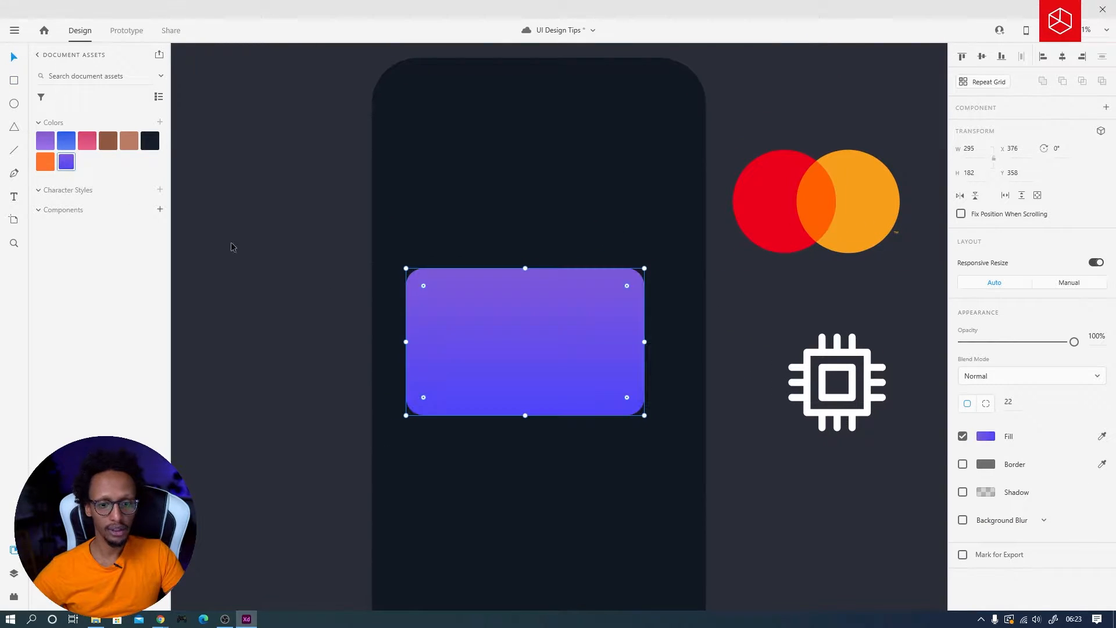
pyautogui.hscroll(2, 581, 337)
pyautogui.click(985, 445)
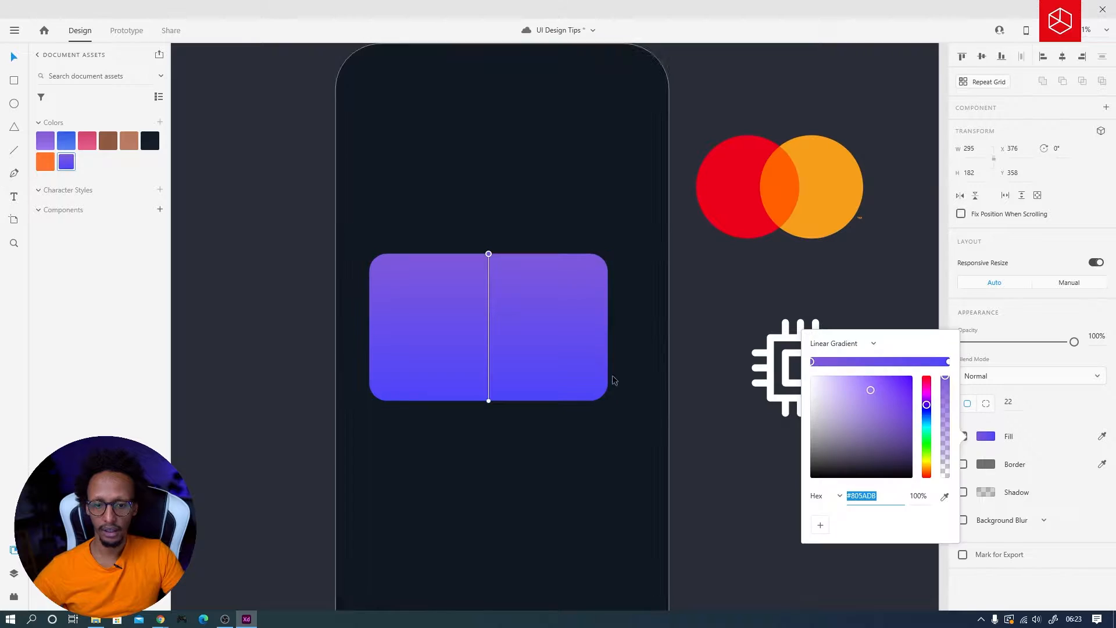
pyautogui.moveTo(495, 400); pyautogui.dragTo(608, 307)
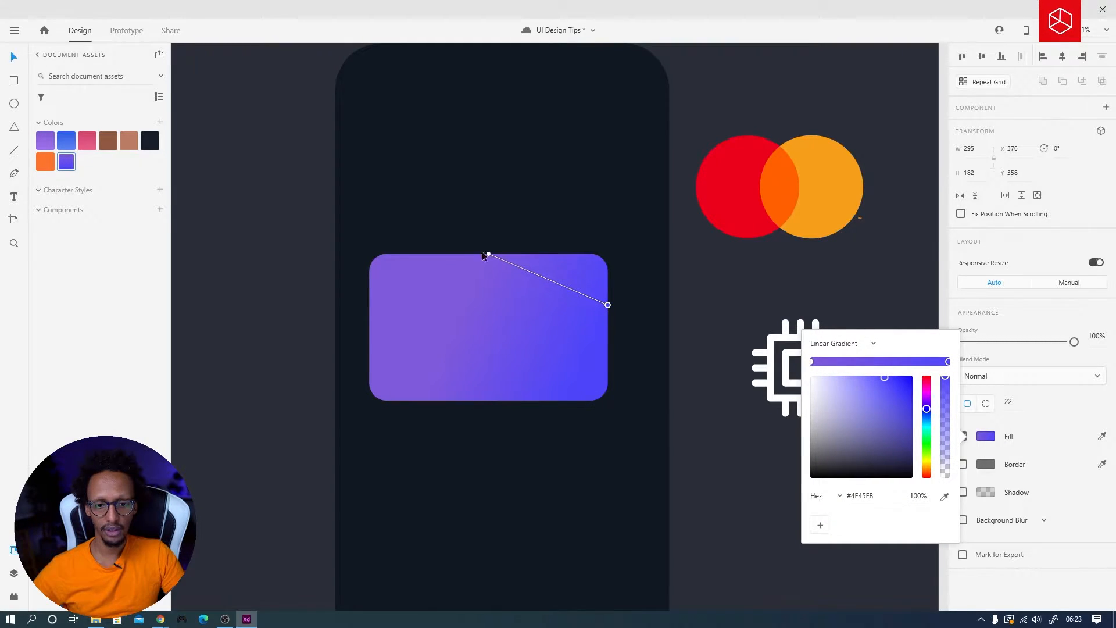
pyautogui.moveTo(489, 254); pyautogui.dragTo(373, 377)
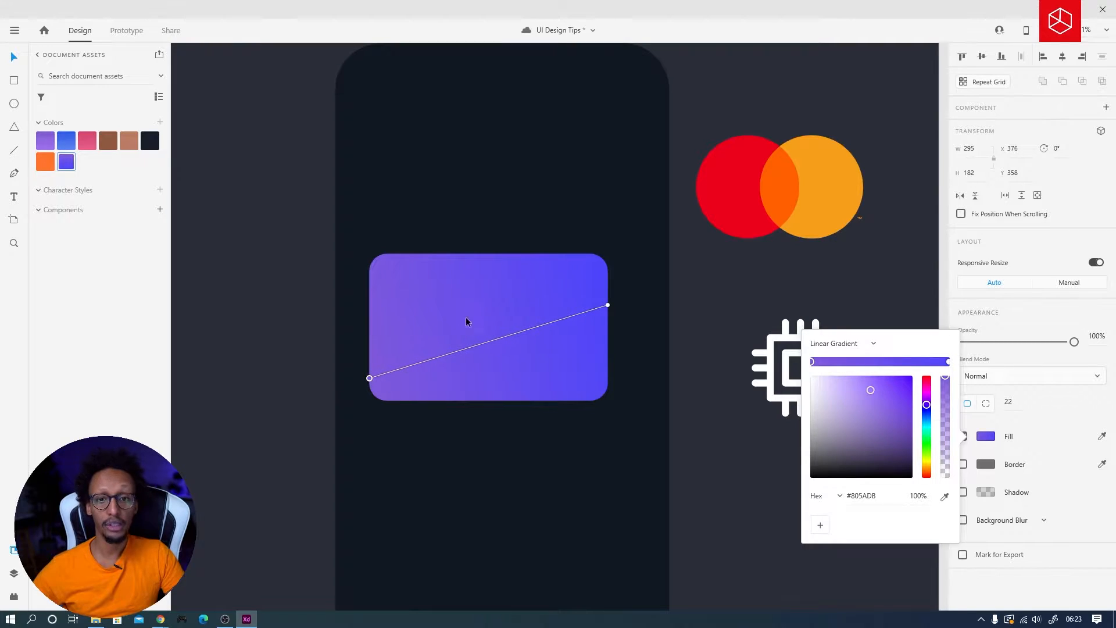
pyautogui.click(621, 187)
# Step: Move the Mastercard logo onto the card and bring both the logo and the chip icon to the front
pyautogui.moveTo(795, 211); pyautogui.dragTo(499, 358)
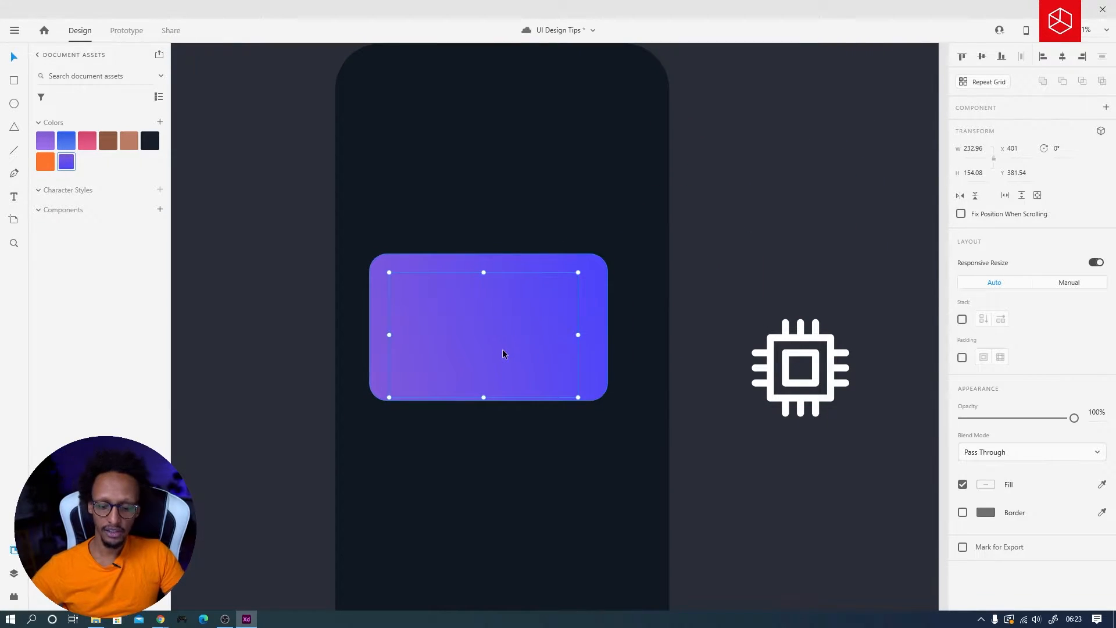
pyautogui.hotkey('ctrl', 'shift', ']')
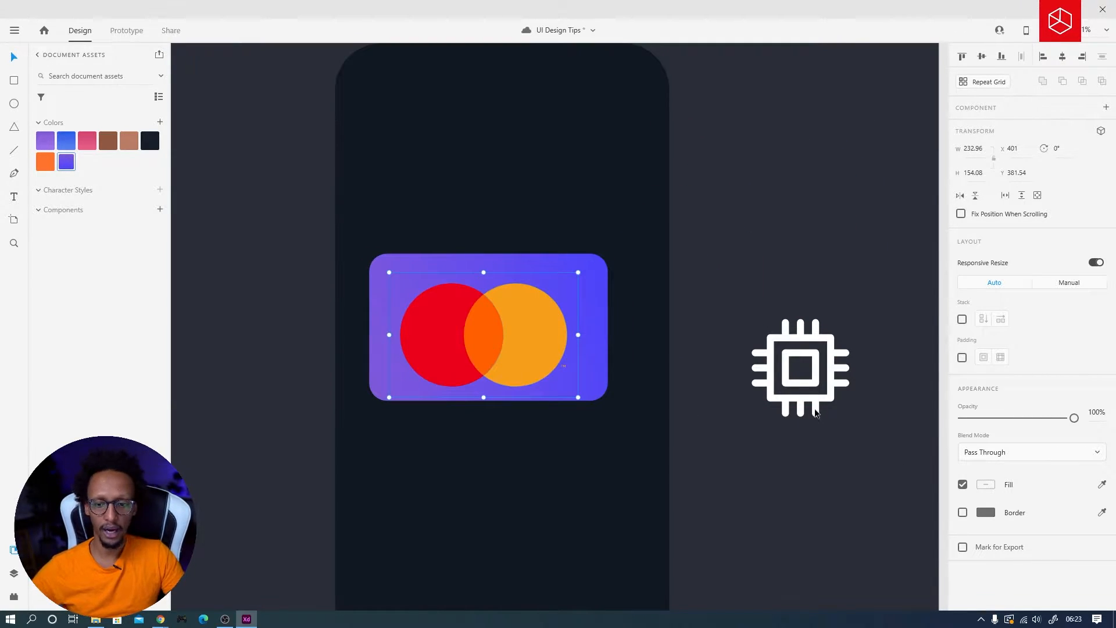
pyautogui.keyDown('shift'); pyautogui.click(816, 412); pyautogui.keyUp('shift')
pyautogui.rightClick(803, 410)
pyautogui.moveTo(835, 357)
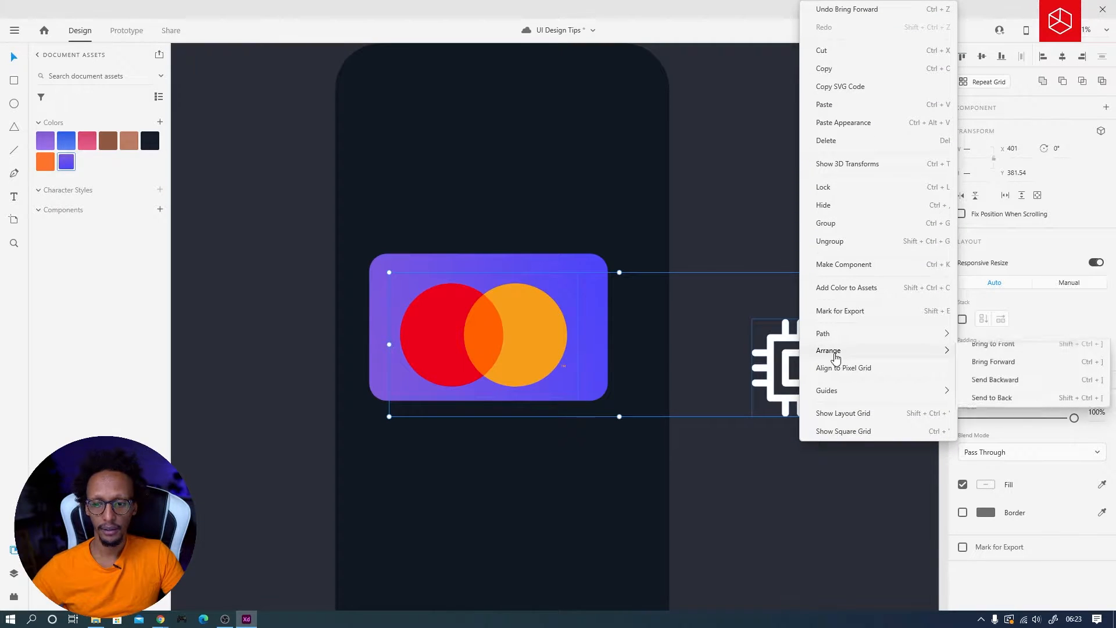
pyautogui.click(993, 344)
pyautogui.click(660, 267)
# Step: Scale the Mastercard logo down to about 42 × 28 and place it near the card's lower-right corner
pyautogui.click(564, 289)
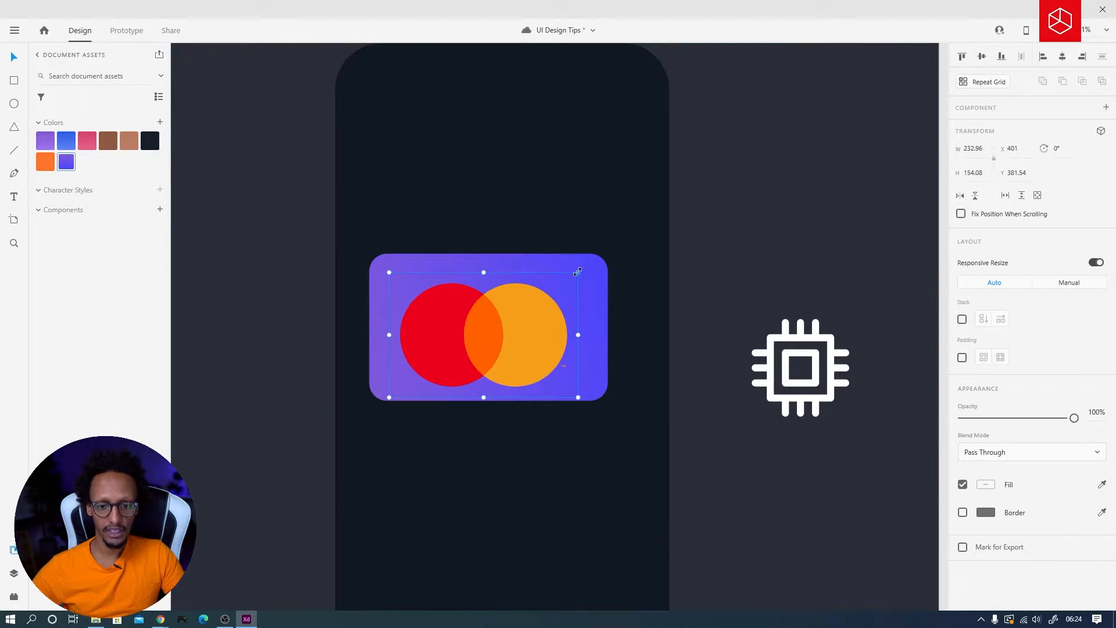
pyautogui.moveTo(577, 272); pyautogui.dragTo(583, 366)
pyautogui.scroll(3, 563, 389)
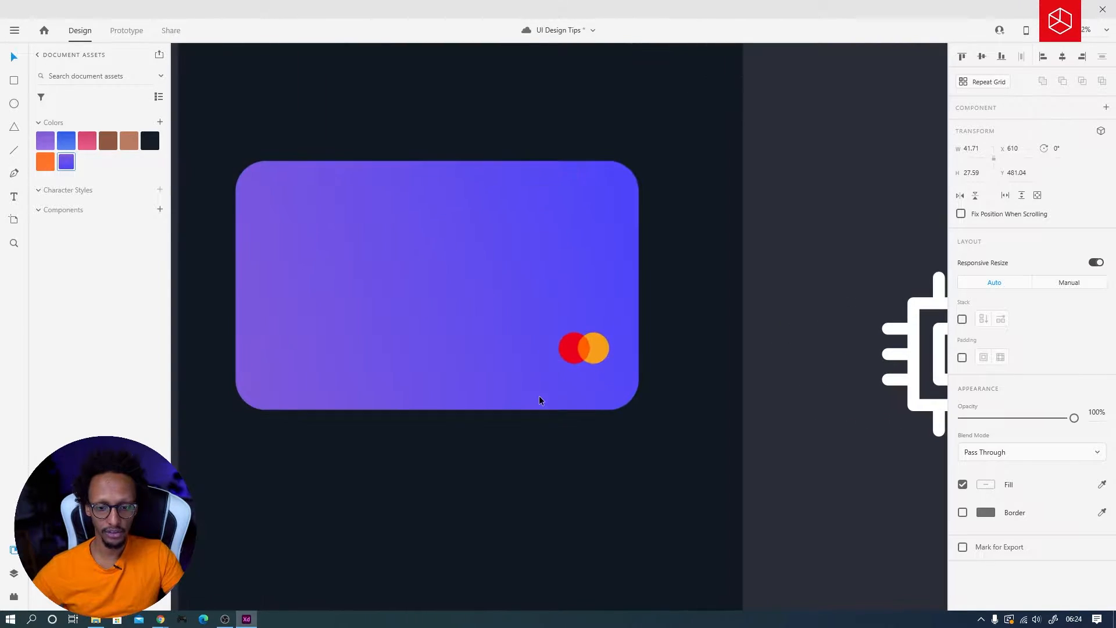
# Step: Add the text MASTERCARD beneath the logo and colour it white (#FFFFFF)
pyautogui.press('t')
pyautogui.click(525, 381)
pyautogui.write('MASTERCARD')
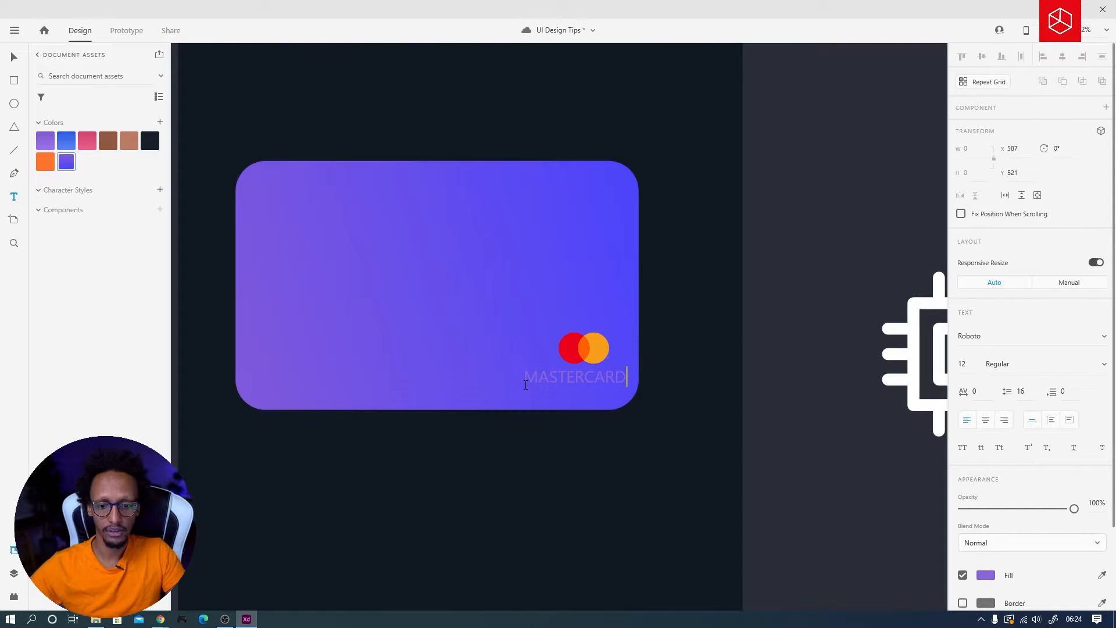
pyautogui.hotkey('ctrl', 'a')
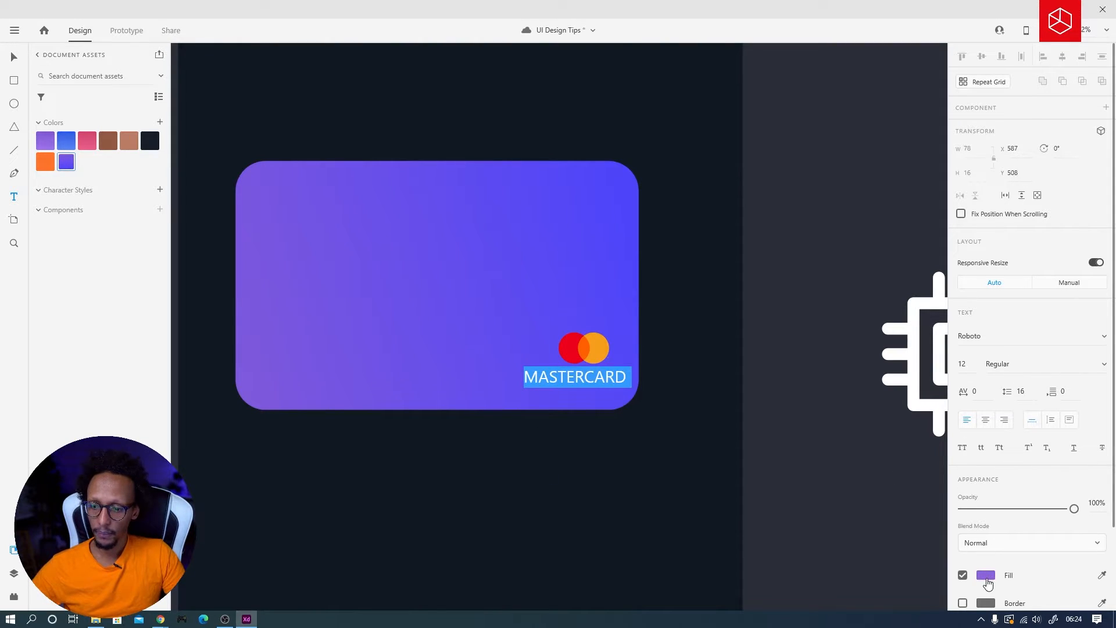
pyautogui.press('Escape')
pyautogui.click(981, 580)
pyautogui.moveTo(864, 479); pyautogui.dragTo(635, 345)
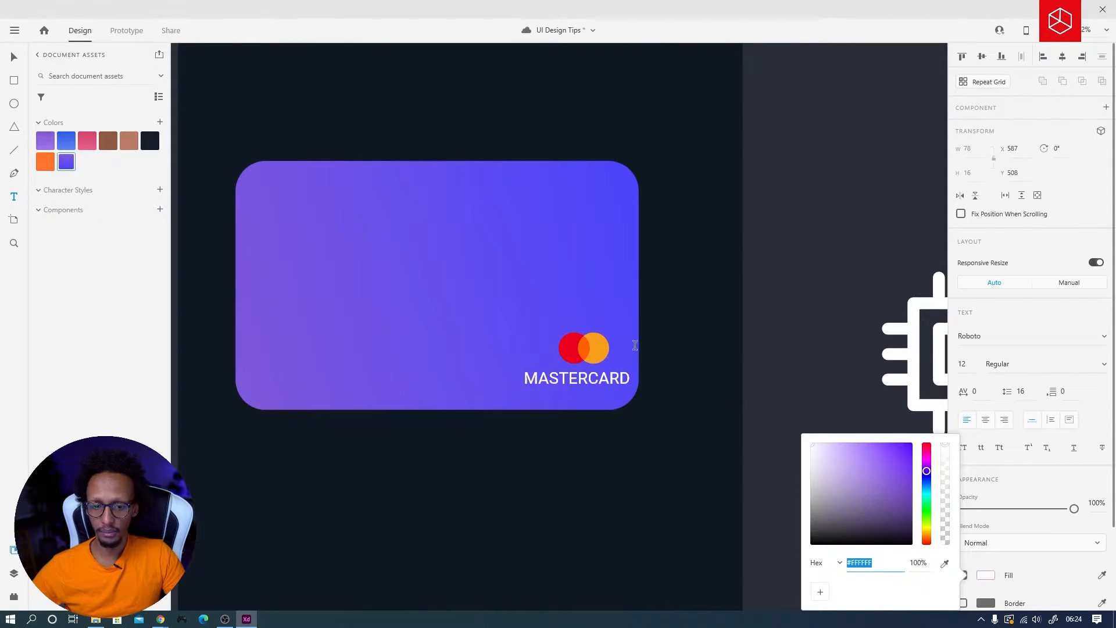
# Step: Set the MASTERCARD text size to 7 and centre it beneath the logo
pyautogui.click(972, 367)
pyautogui.press('Down')
pyautogui.press('Down')
pyautogui.press('Down')
pyautogui.press('Down')
pyautogui.press('Down')
pyautogui.press('Up')
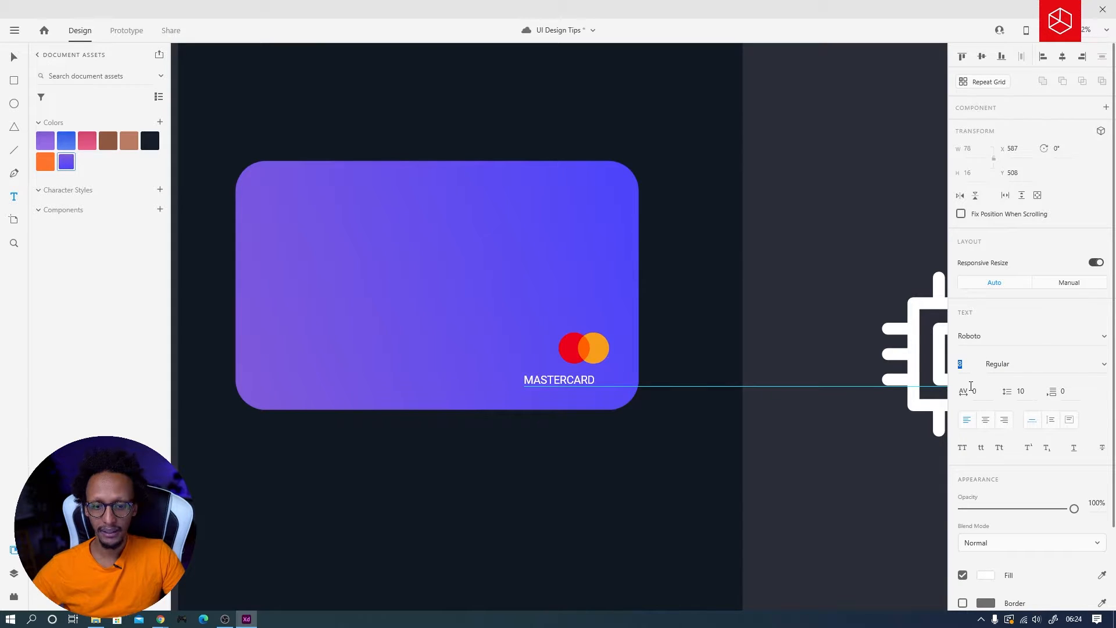
pyautogui.press('Down')
pyautogui.press('Escape')
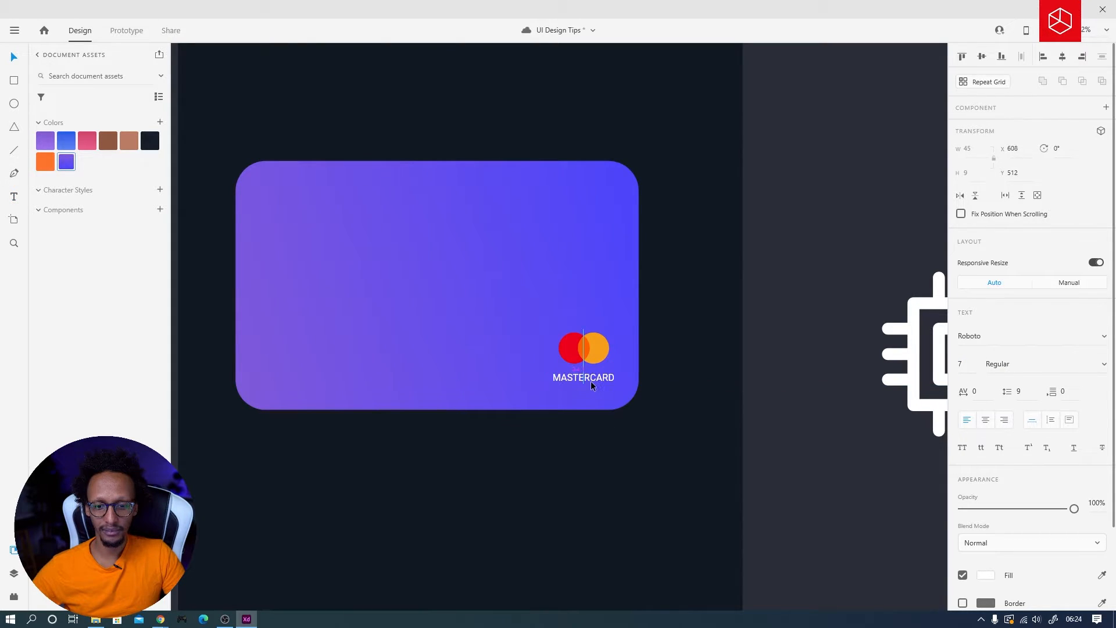
# Step: Enlarge the logo to the MASTERCARD text's width of 45 and shift both slightly inward from the card's corner
pyautogui.click(596, 347)
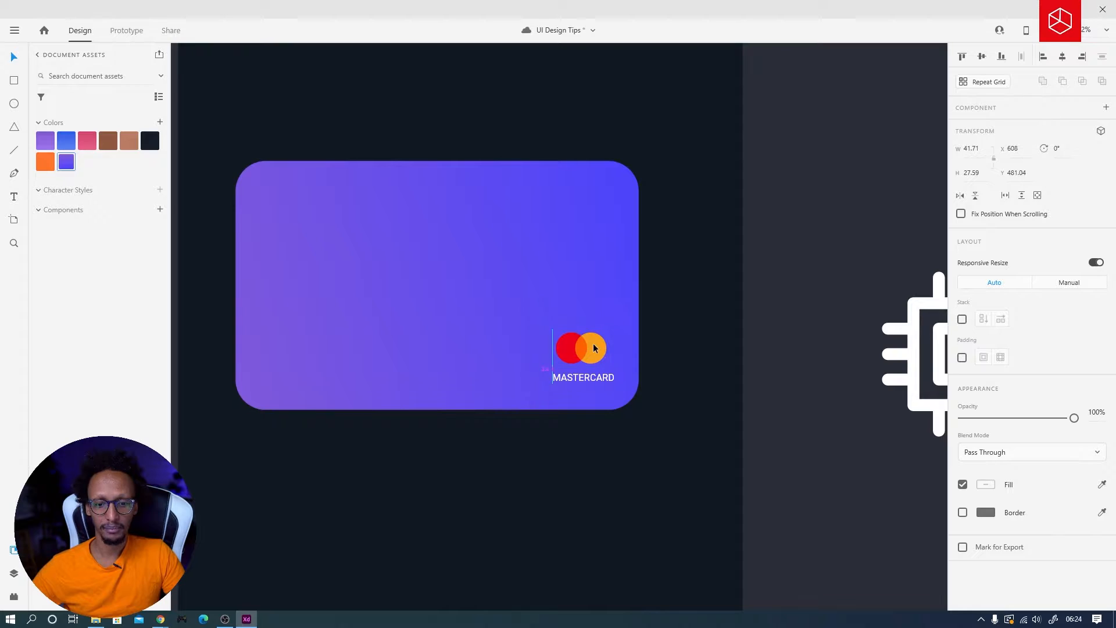
pyautogui.moveTo(610, 328); pyautogui.dragTo(614, 325)
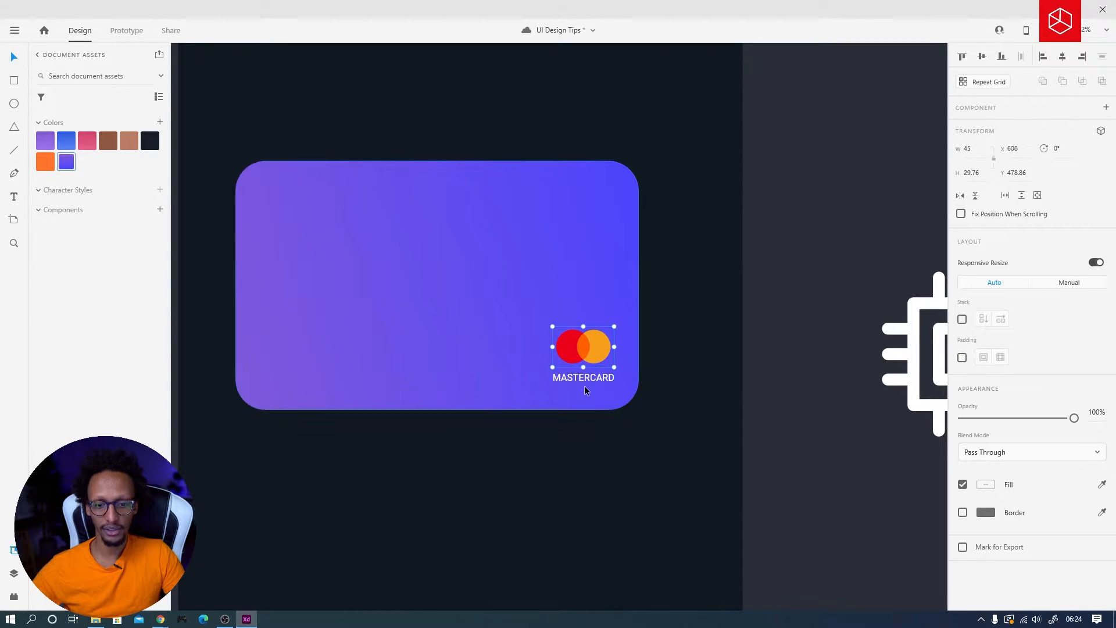
pyautogui.keyDown('shift'); pyautogui.click(587, 379); pyautogui.keyUp('shift')
pyautogui.moveTo(586, 379); pyautogui.dragTo(583, 378)
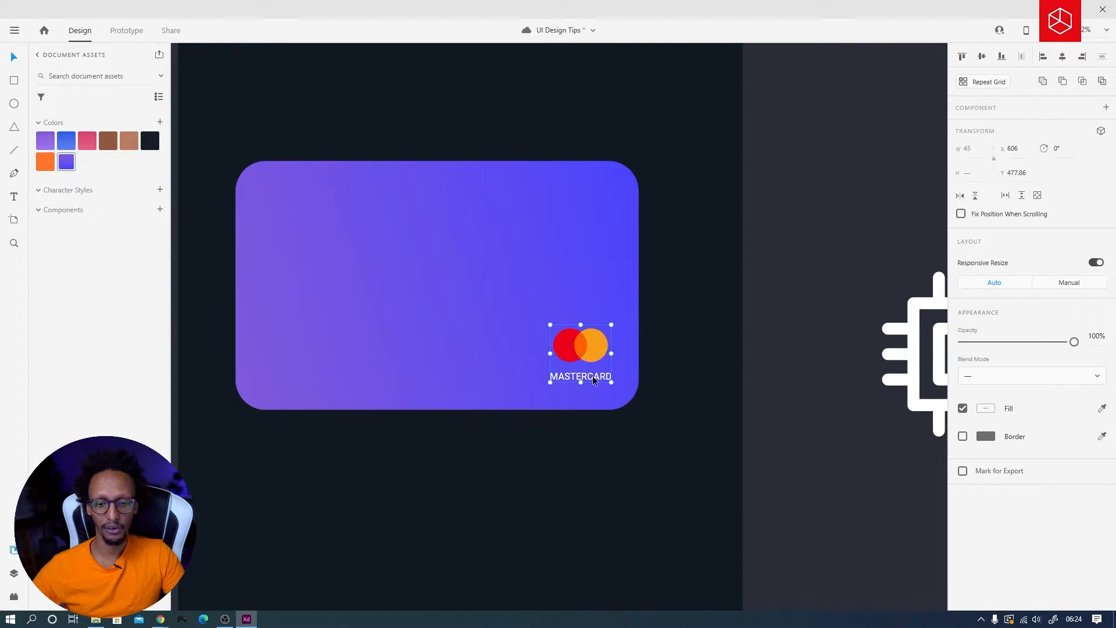
# Step: Move the chip icon into the card's upper-left corner and scale it down to about 30 × 30
pyautogui.scroll(-3, 689, 397)
pyautogui.moveTo(836, 399); pyautogui.dragTo(483, 326)
pyautogui.click(692, 382)
pyautogui.moveTo(781, 399); pyautogui.dragTo(405, 320)
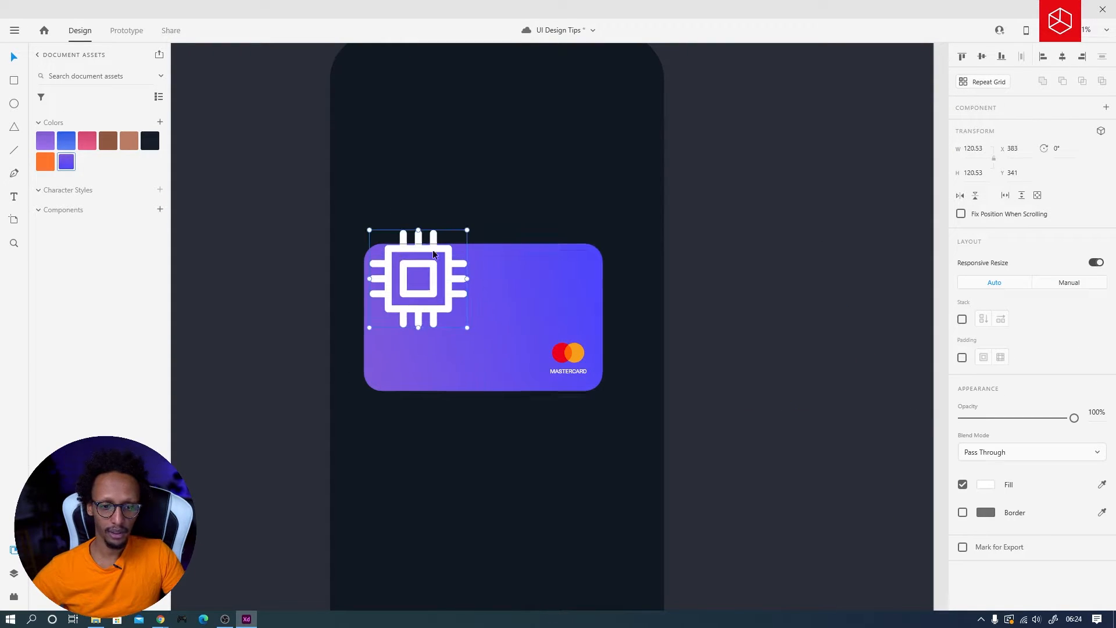
pyautogui.moveTo(467, 230); pyautogui.dragTo(404, 261)
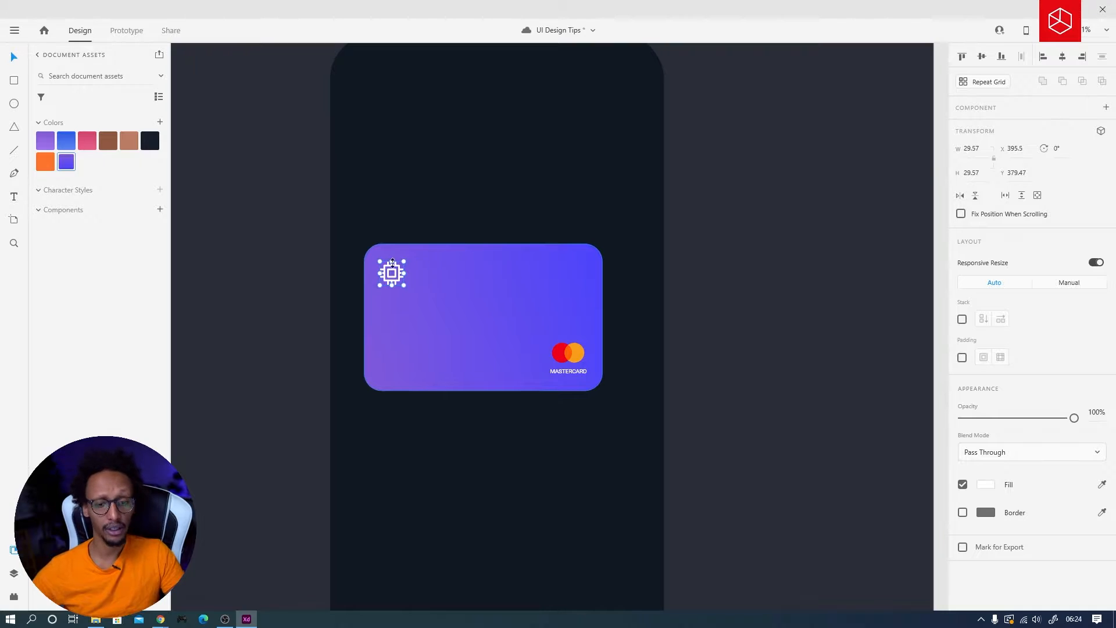
# Step: Add the card number as text below the chip, enlarge it to size 20 and duplicate it underneath
pyautogui.scroll(1, 396, 262)
pyautogui.scroll(1, 396, 265)
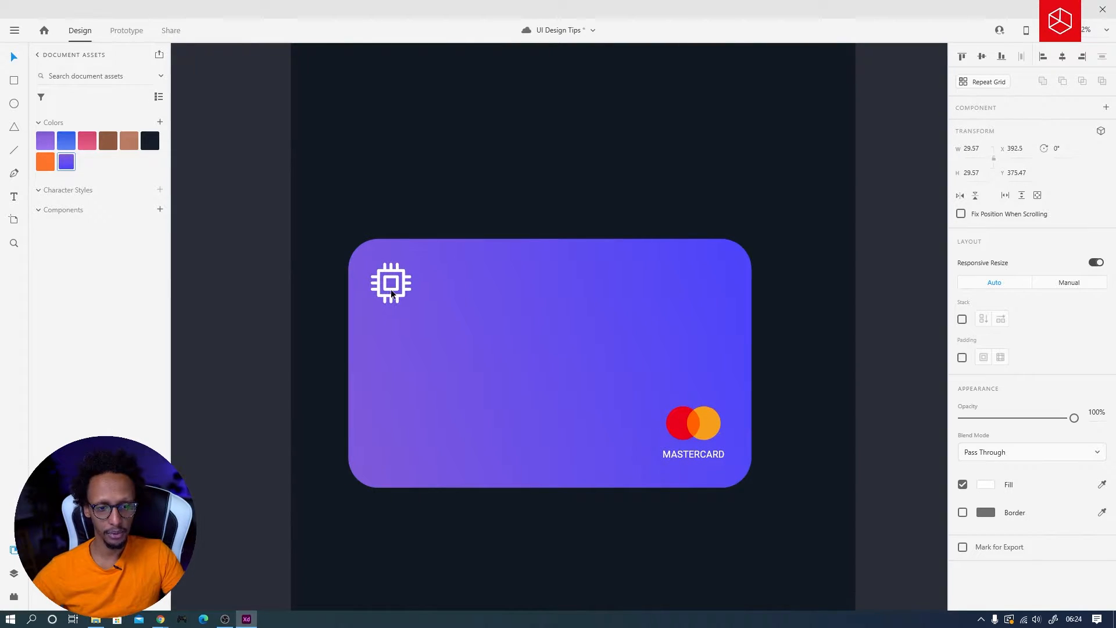
pyautogui.press('t')
pyautogui.click(373, 345)
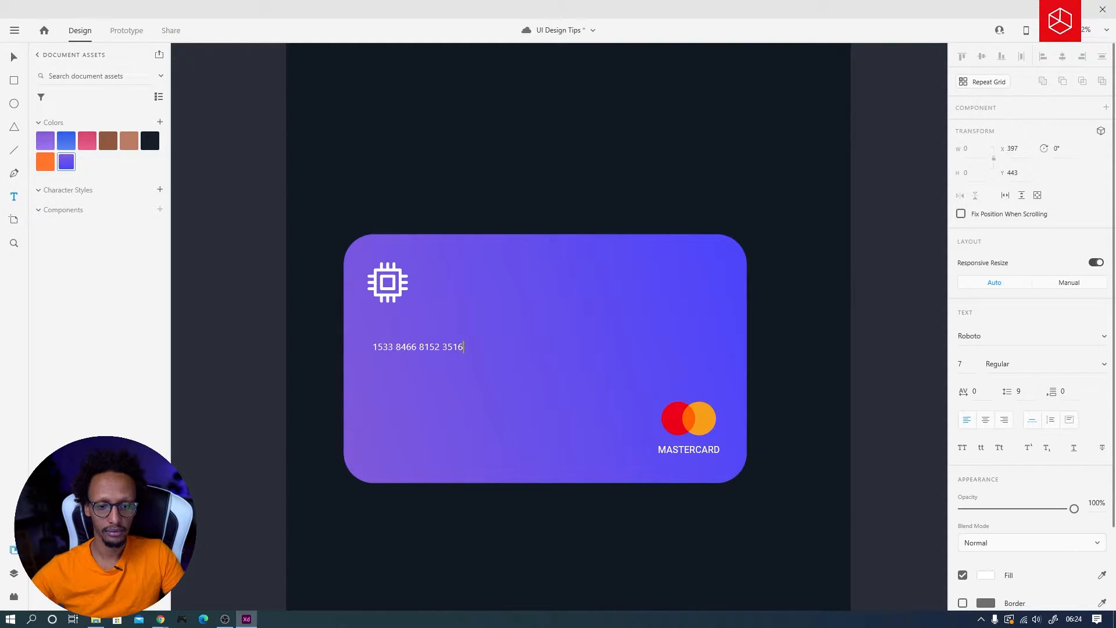
pyautogui.press('Escape')
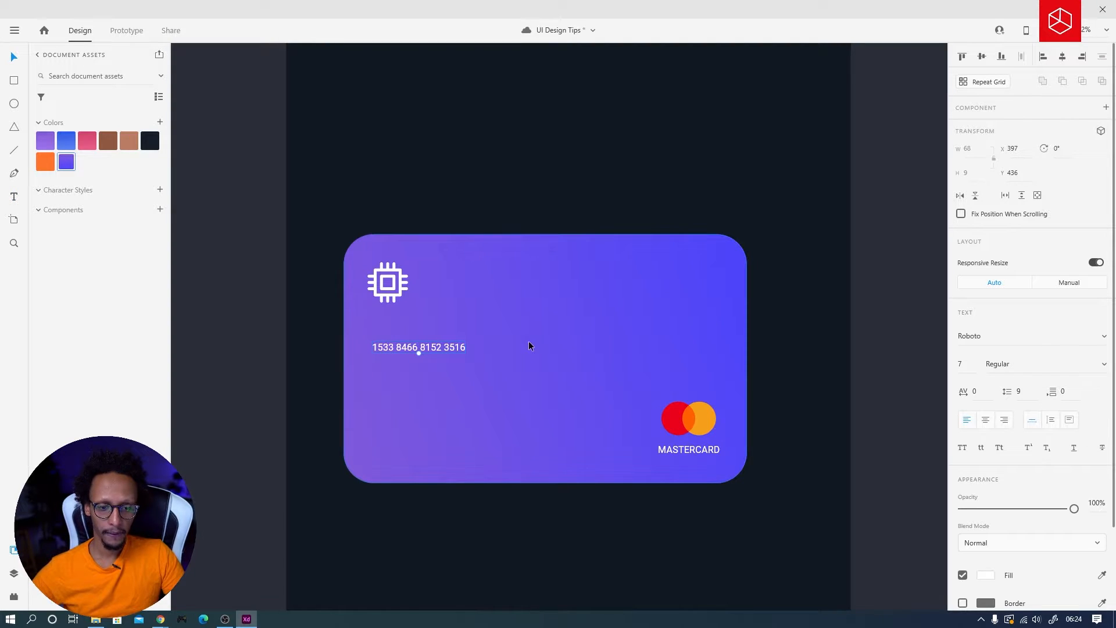
pyautogui.moveTo(419, 353); pyautogui.dragTo(465, 426)
# Step: Replace the duplicated text with the cardholder's name, reduce it to size 16 and duplicate it just above
pyautogui.press('Return')
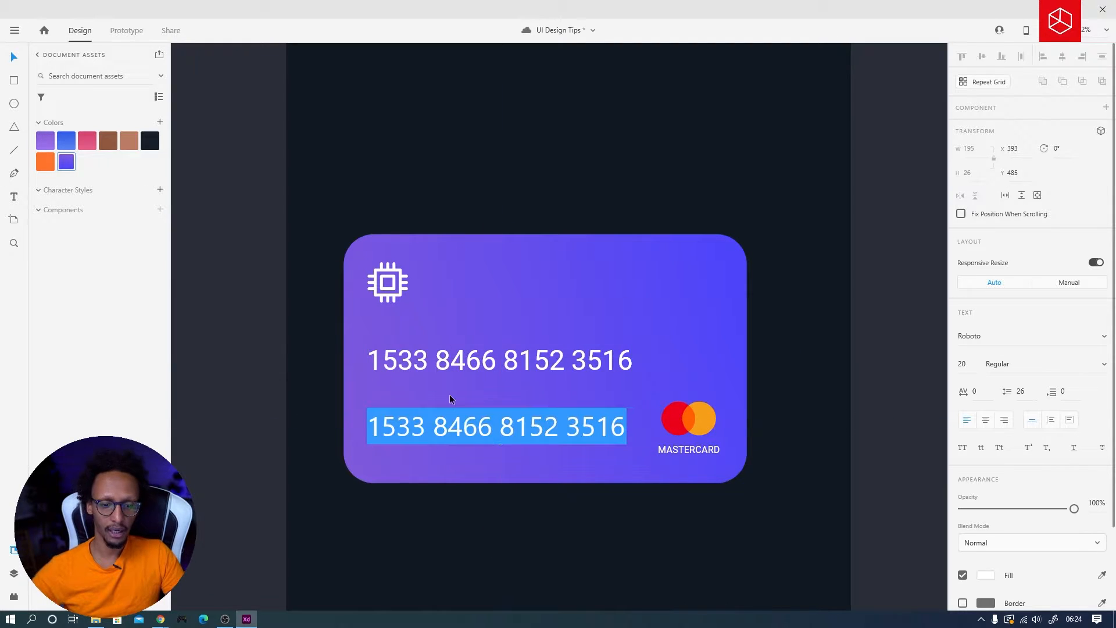
pyautogui.write('KHALID M')
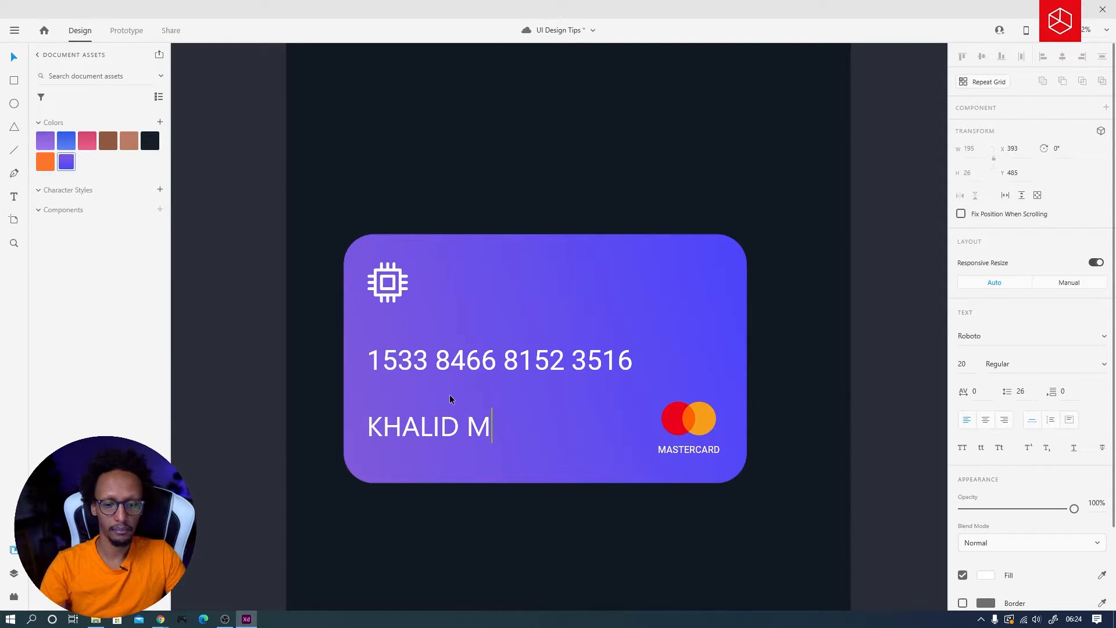
pyautogui.press('Escape')
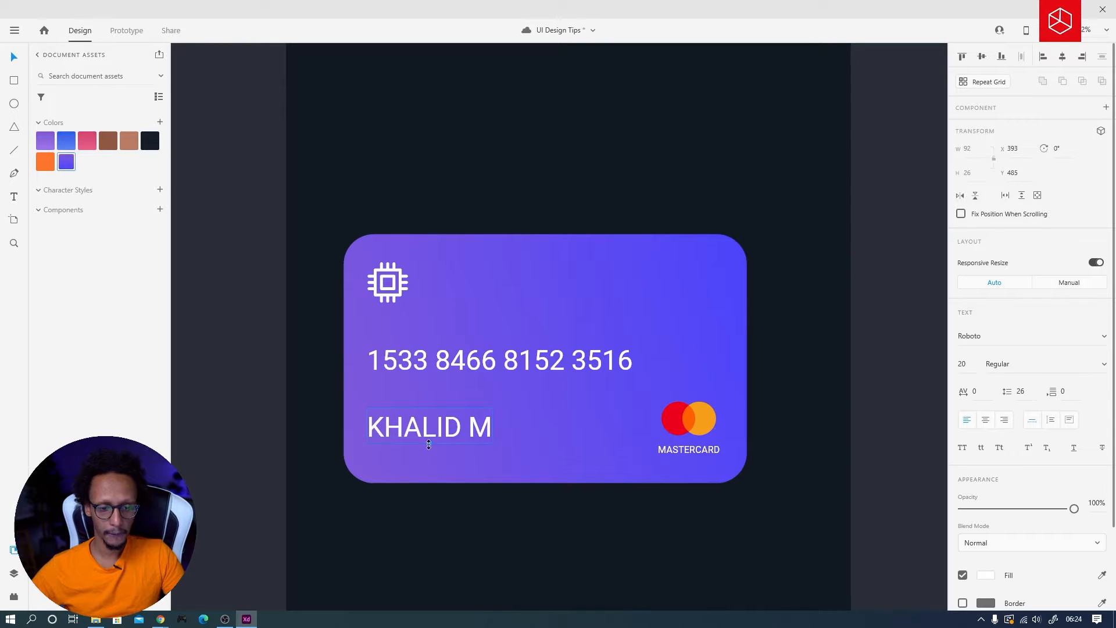
pyautogui.moveTo(428, 445); pyautogui.dragTo(398, 406)
# Step: Change the duplicate above the name to CARD HOLDER and shrink it to size 6 as a small label
pyautogui.doubleClick(397, 406)
pyautogui.write('CAR')
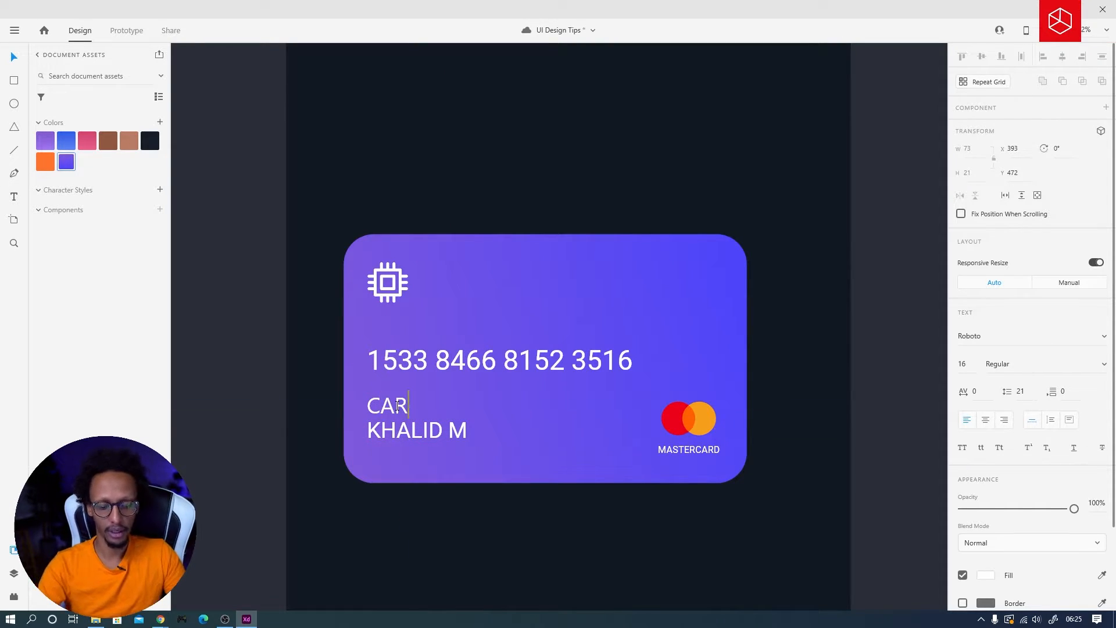
pyautogui.write('D HOLDER')
pyautogui.press('Escape')
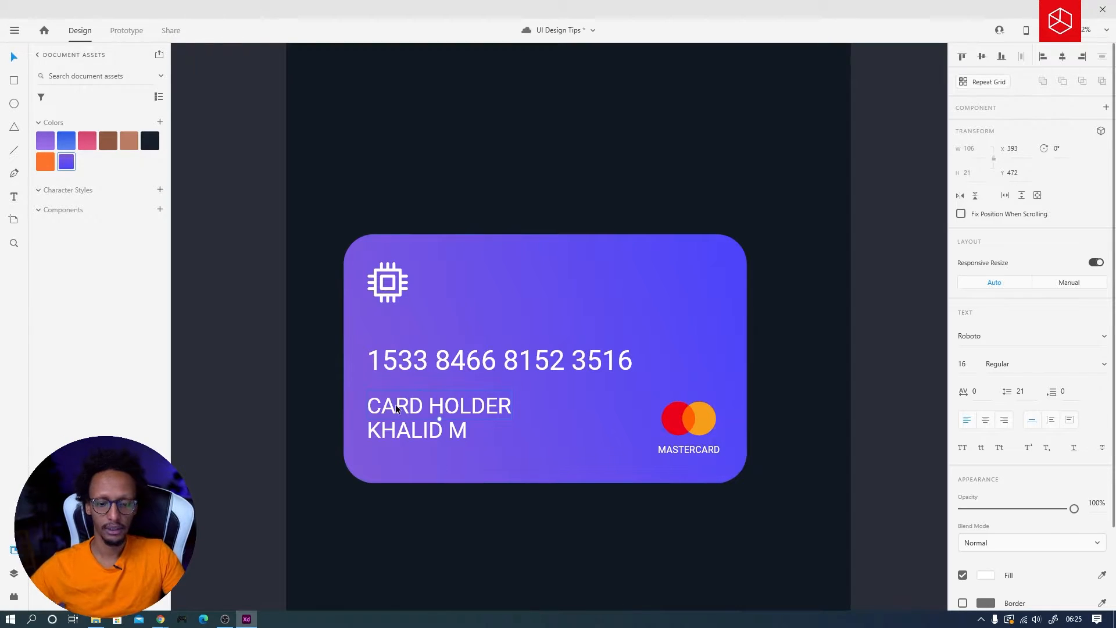
pyautogui.moveTo(440, 418); pyautogui.dragTo(381, 410)
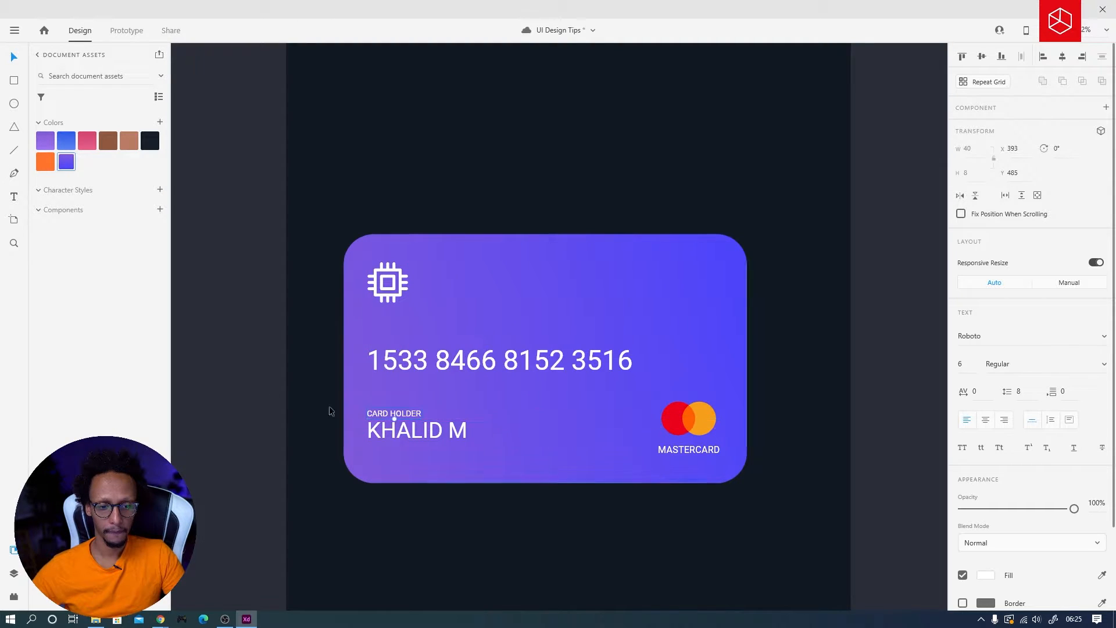
pyautogui.click(310, 392)
# Step: Switch to Chrome and view the UI Elements Design shot to compare its bank card
pyautogui.scroll(-3, 453, 481)
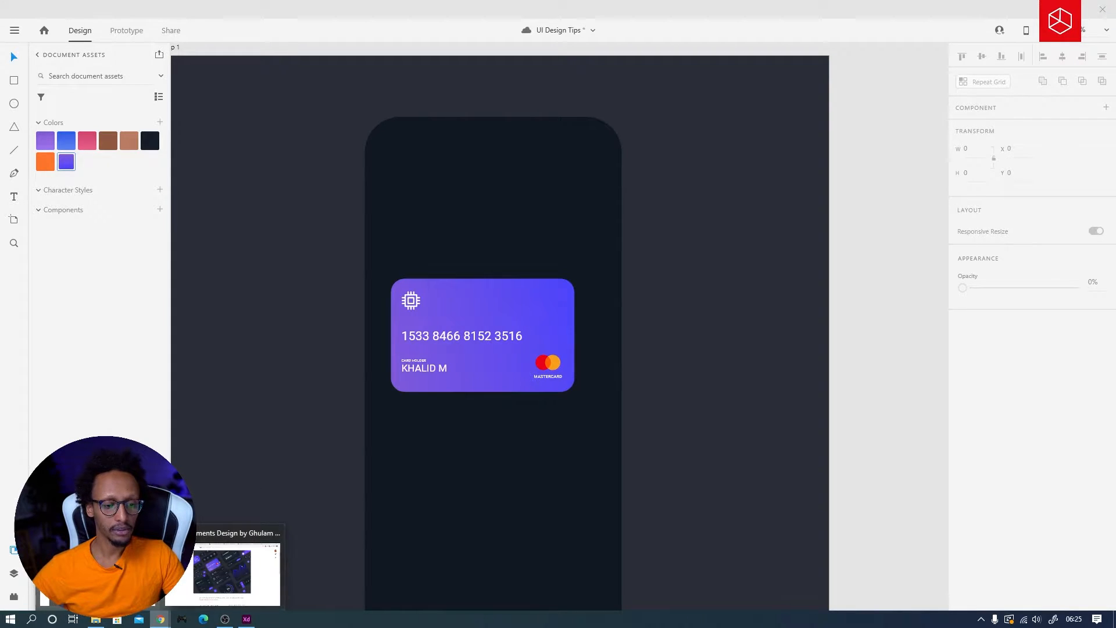
pyautogui.click(160, 618)
pyautogui.hotkey('ctrl', 'shift', 'Tab')
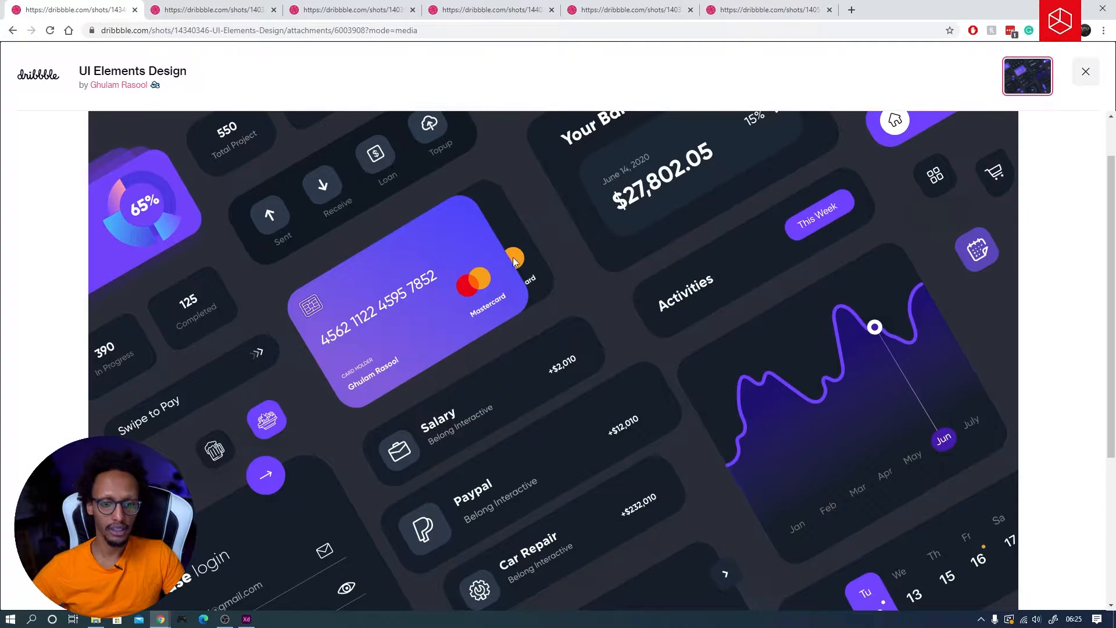
# Step: Return to Adobe XD, duplicate the bank card beside the phone and fill the copy's background with the dark navy swatch
pyautogui.click(246, 11)
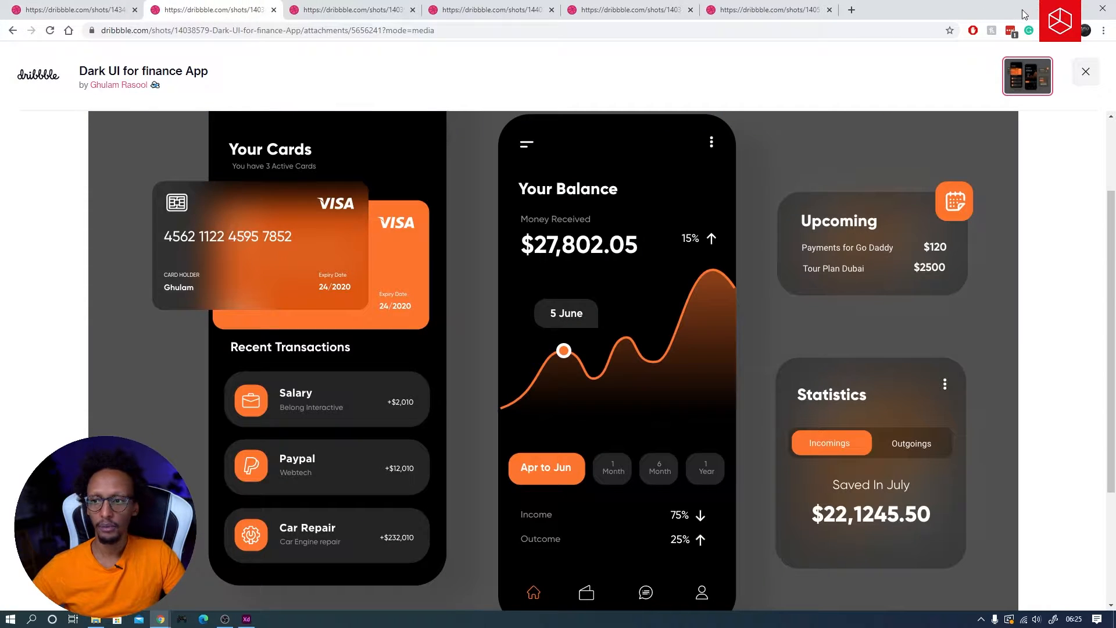
pyautogui.click(1040, 11)
pyautogui.click(466, 321)
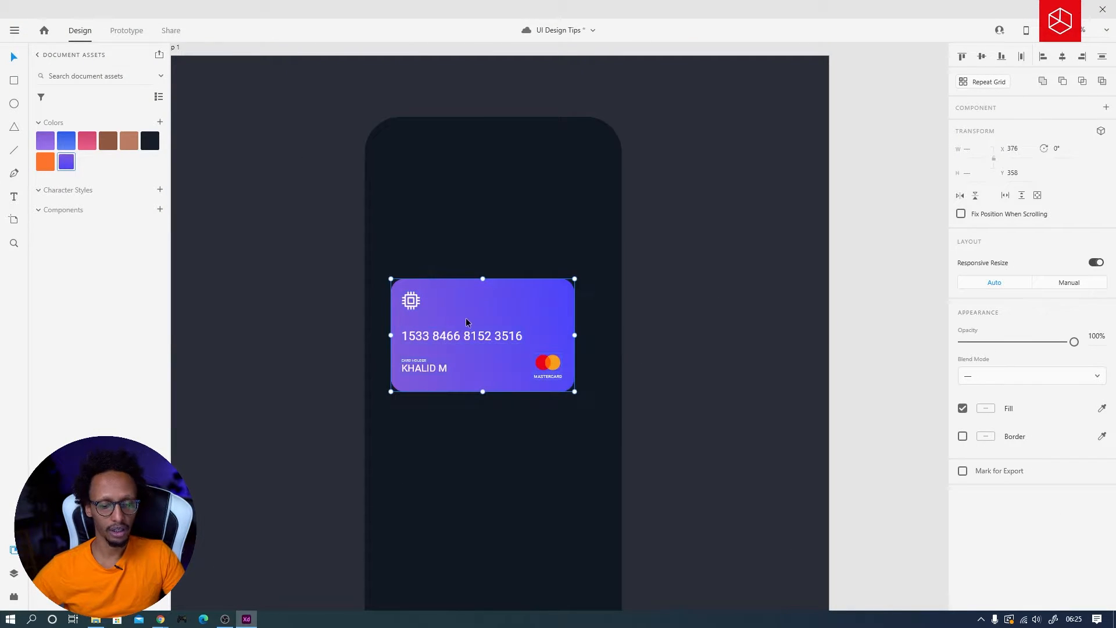
pyautogui.moveTo(490, 310); pyautogui.dragTo(731, 330)
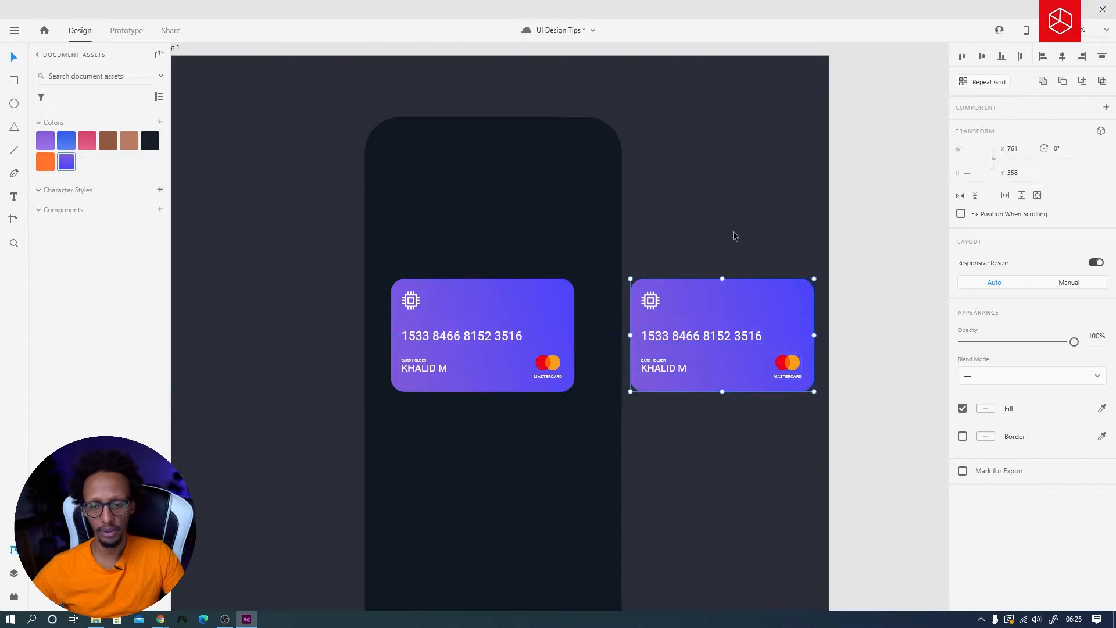
pyautogui.doubleClick(721, 288)
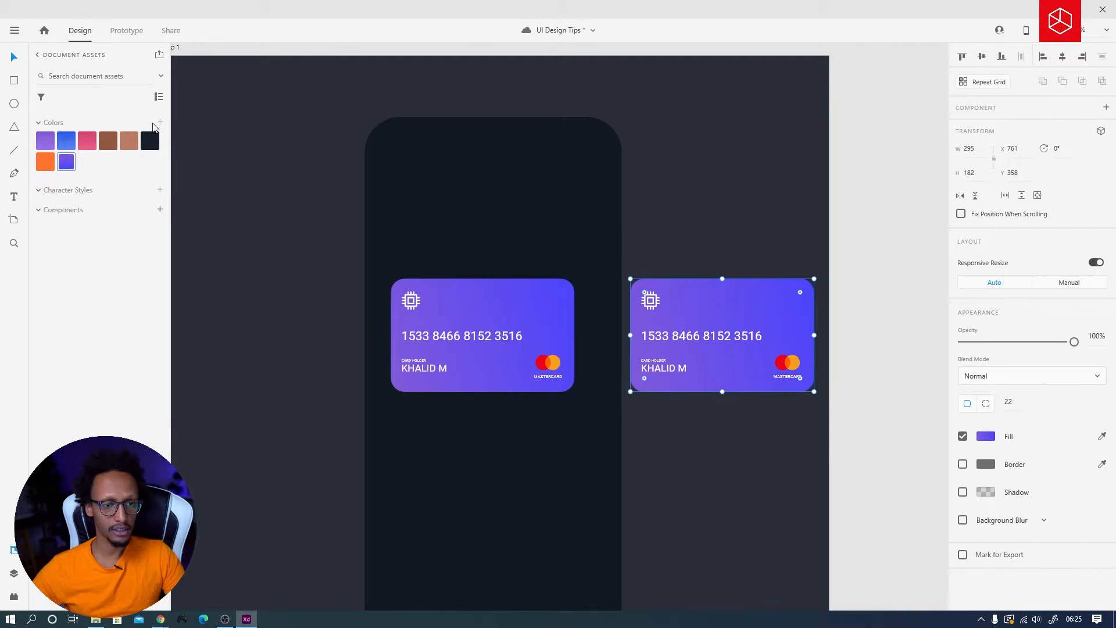
pyautogui.click(150, 140)
# Step: Move the whole dark card over the purple one, offset to X 423, and send it behind the purple card
pyautogui.moveTo(823, 427); pyautogui.dragTo(639, 274)
pyautogui.moveTo(697, 347); pyautogui.dragTo(536, 343)
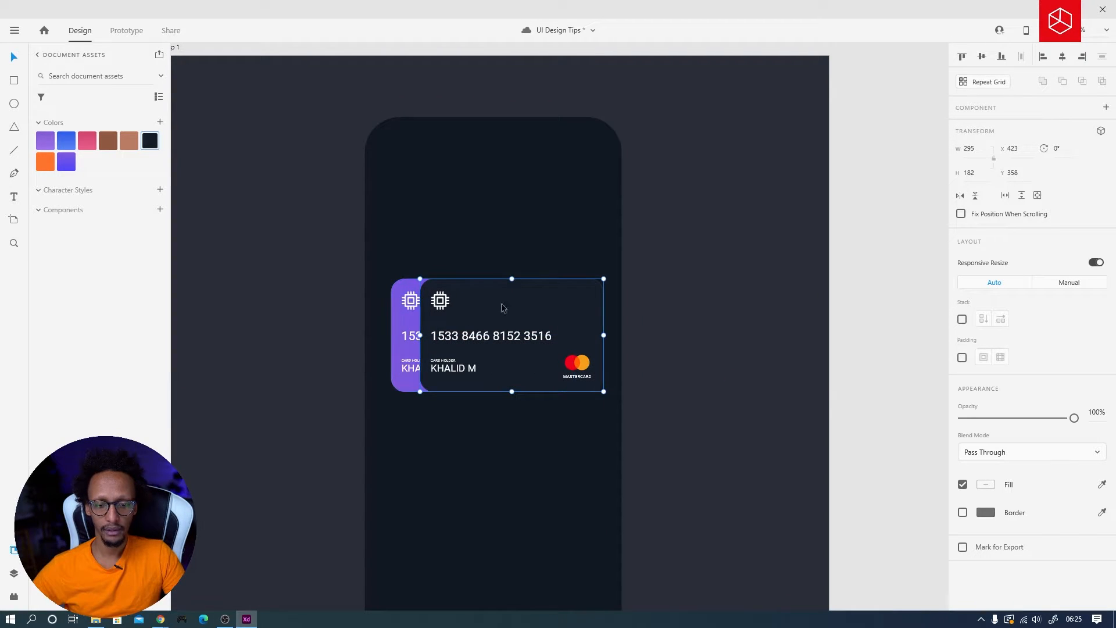
pyautogui.hotkey('ctrl', '[')
pyautogui.hotkey('ctrl', '[')
pyautogui.hotkey('ctrl', '[')
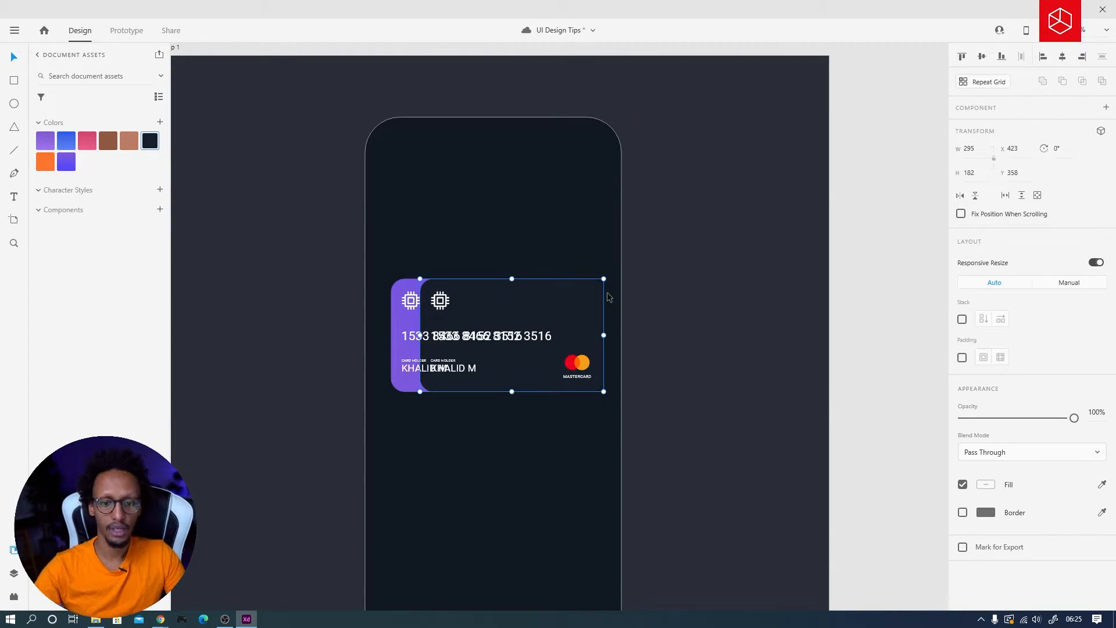
pyautogui.hotkey('ctrl', '[')
pyautogui.hotkey('ctrl', '[')
pyautogui.hotkey('ctrl', '[')
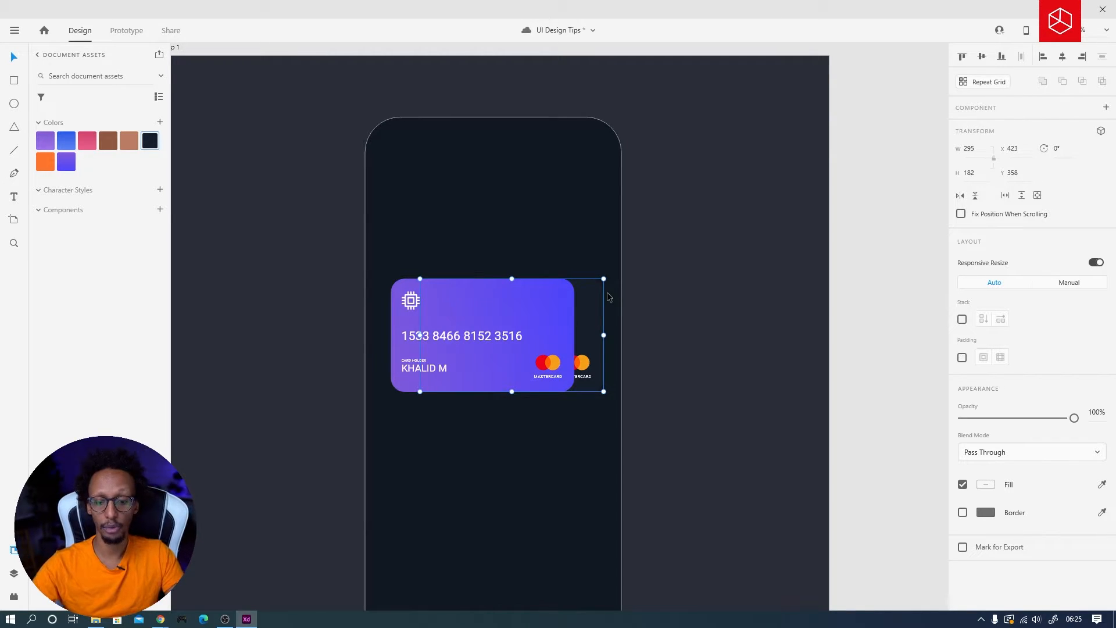
pyautogui.click(692, 413)
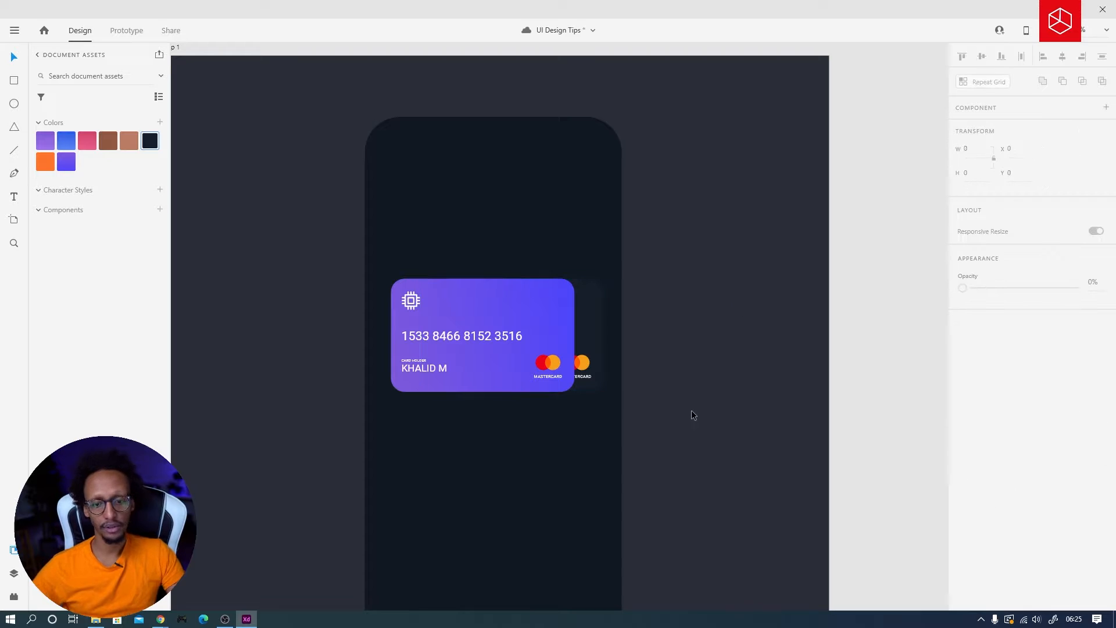
# Step: Switch to Chrome and examine the overlapping cards in the Dark UI for finance App shot
pyautogui.click(161, 618)
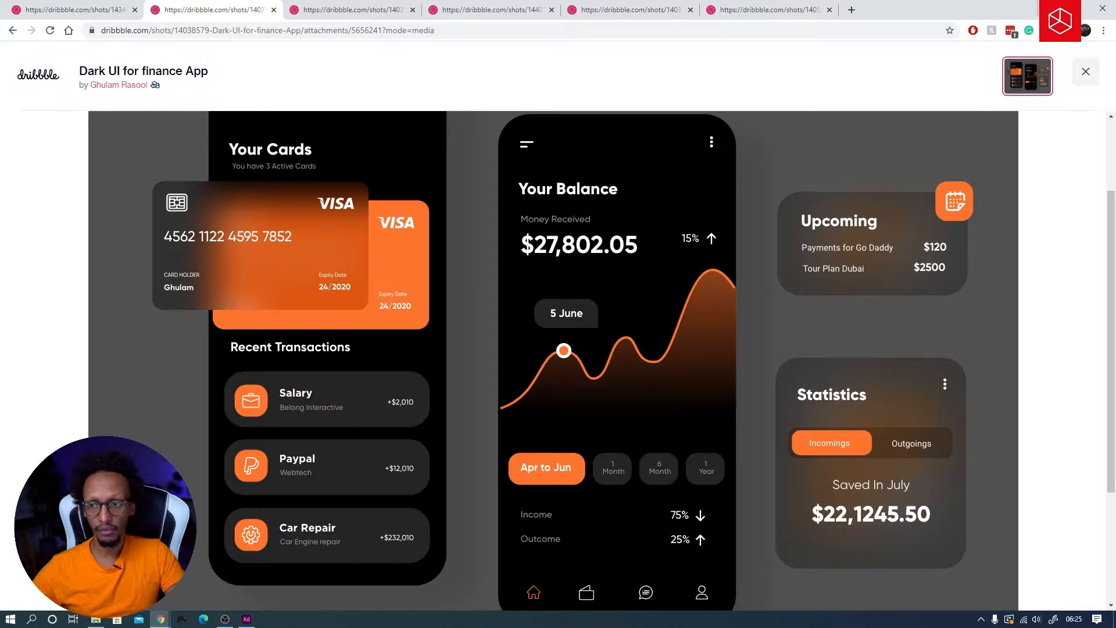
pyautogui.click(1049, 9)
pyautogui.moveTo(666, 423); pyautogui.dragTo(450, 289)
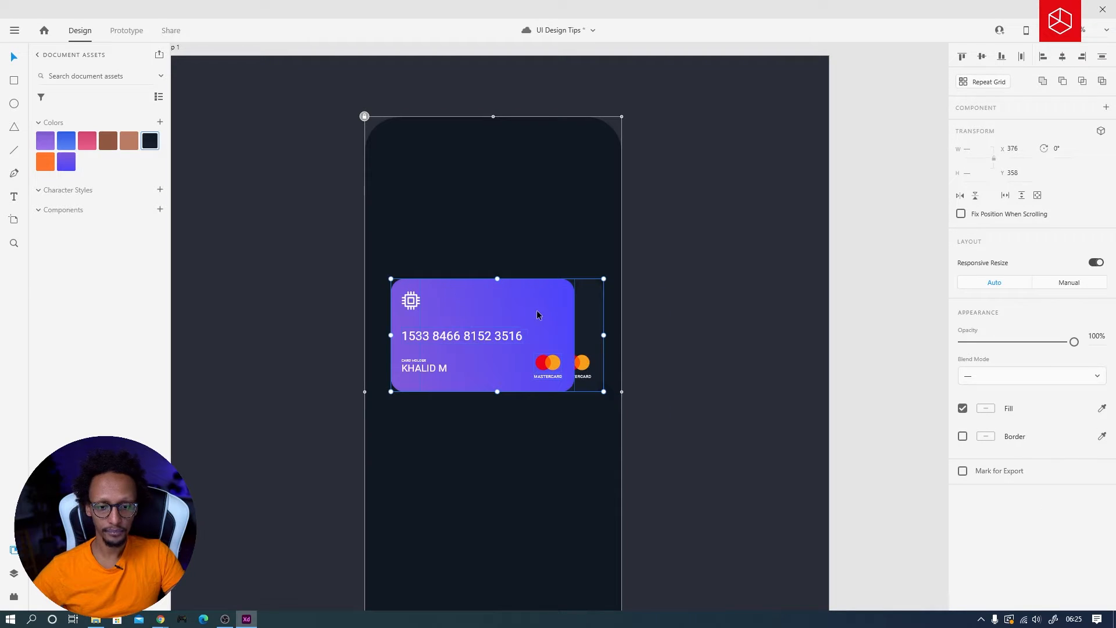
pyautogui.keyDown('shift'); pyautogui.click(415, 151); pyautogui.keyUp('shift')
pyautogui.keyDown('alt'); pyautogui.moveTo(517, 327); pyautogui.dragTo(515, 454); pyautogui.keyUp('alt')
pyautogui.click(683, 504)
pyautogui.moveTo(655, 579); pyautogui.dragTo(389, 217)
pyautogui.keyDown('shift'); pyautogui.click(430, 211); pyautogui.keyUp('shift')
pyautogui.moveTo(485, 264); pyautogui.dragTo(487, 278)
pyautogui.click(703, 345)
pyautogui.scroll(3, 646, 350)
pyautogui.moveTo(501, 330); pyautogui.dragTo(557, 483)
pyautogui.hotkey('ctrl', 'z')
pyautogui.hotkey('ctrl', 'z')
pyautogui.hotkey('ctrl', 'z')
# Step: Duplicate the overlapping card pair below the original at Y 645 and move the copy's back card down to Y 723
pyautogui.moveTo(793, 320); pyautogui.dragTo(303, 101)
pyautogui.keyDown('alt'); pyautogui.moveTo(471, 106); pyautogui.dragTo(468, 404); pyautogui.keyUp('alt')
pyautogui.moveTo(506, 453); pyautogui.dragTo(523, 342)
pyautogui.click(784, 474)
pyautogui.moveTo(626, 319); pyautogui.dragTo(634, 402)
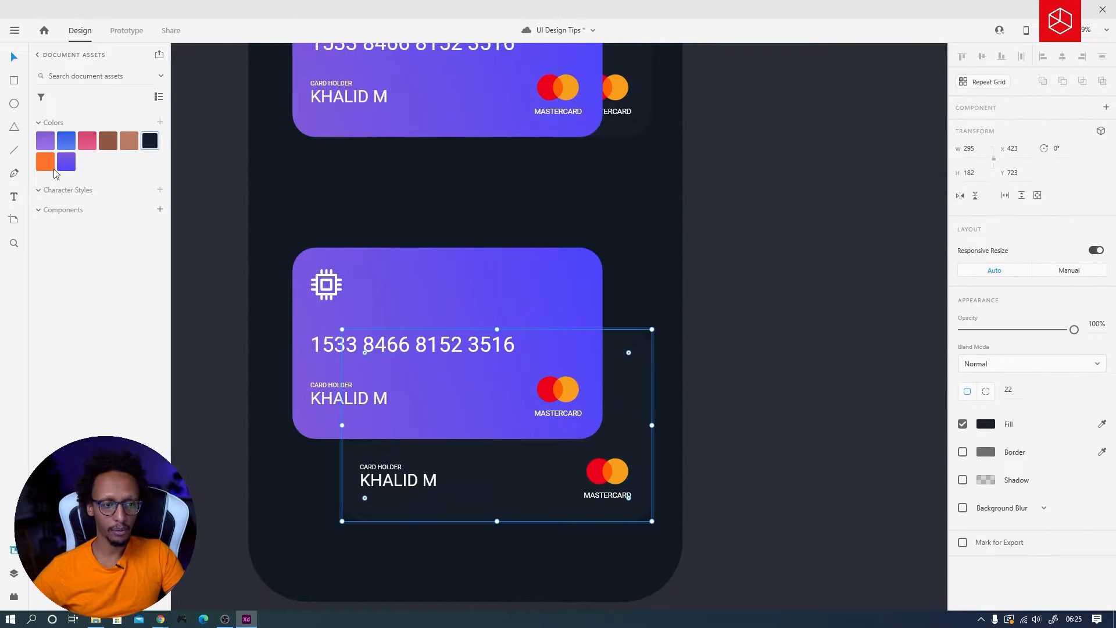
# Step: Fill the lower pair's back card with the orange swatch and its front card with the dark navy swatch
pyautogui.click(51, 166)
pyautogui.click(230, 248)
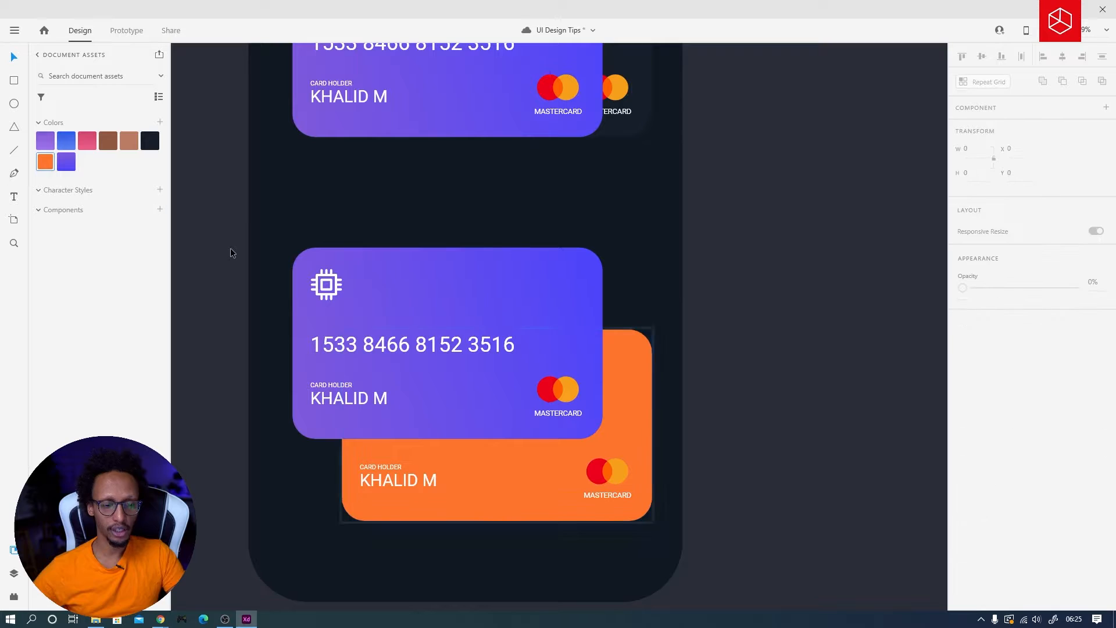
pyautogui.click(376, 266)
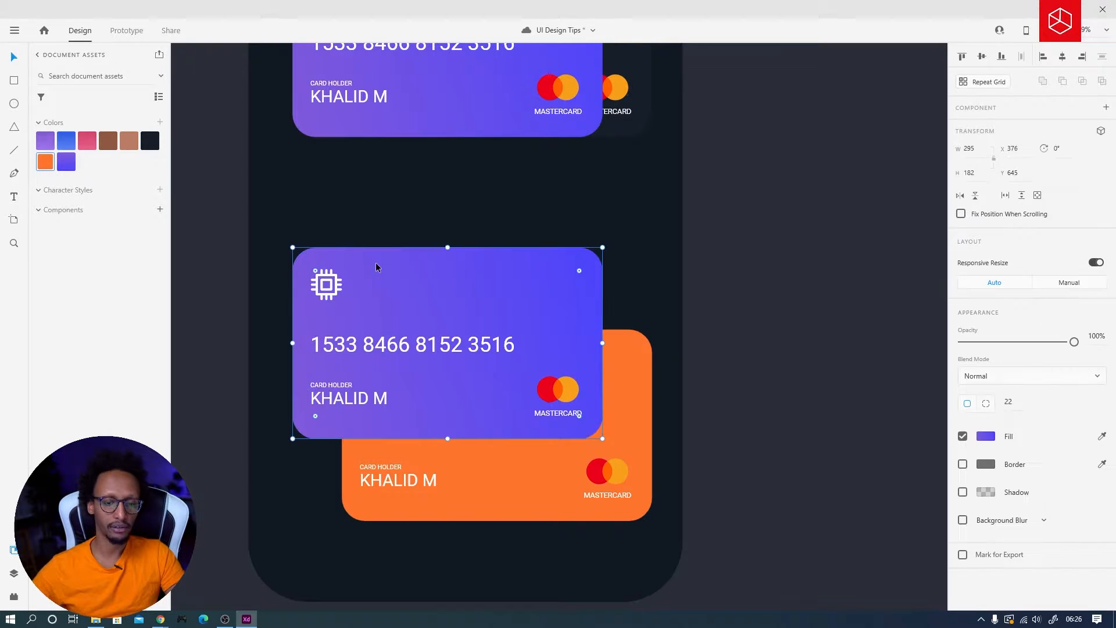
pyautogui.click(150, 140)
pyautogui.click(223, 280)
# Step: Enable Background Blur on the lower pair's front card and set its brightness to -5
pyautogui.click(471, 284)
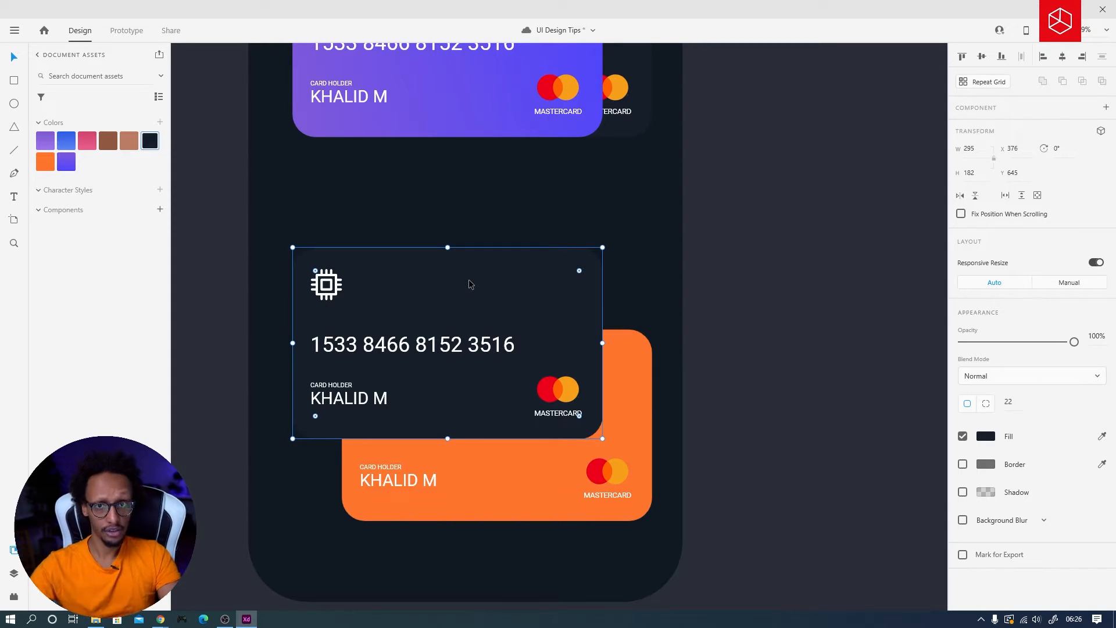
pyautogui.click(962, 520)
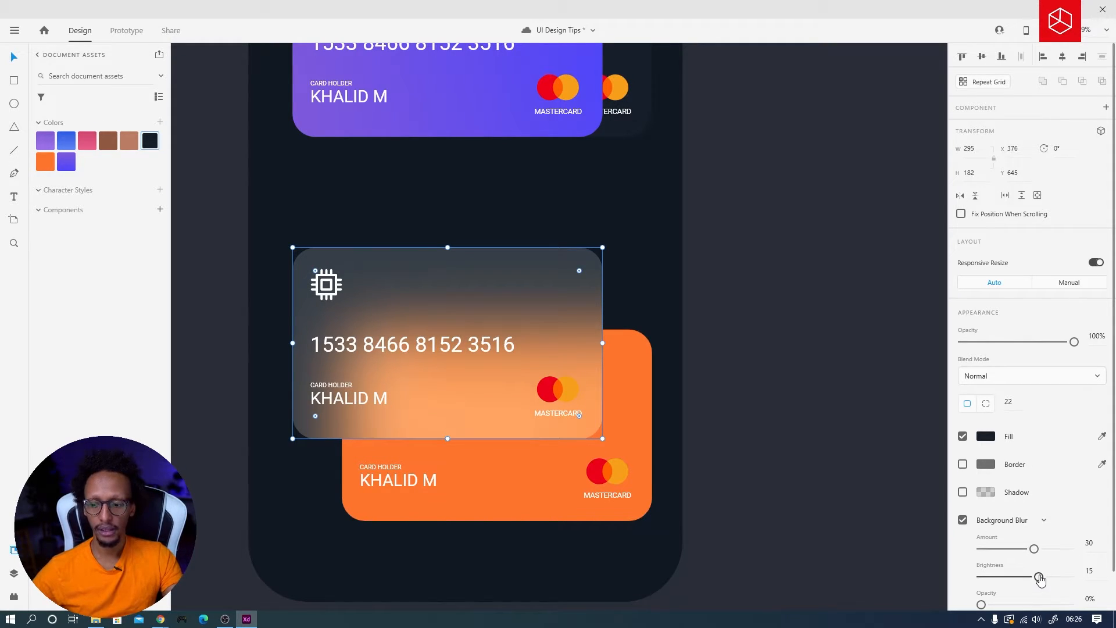
pyautogui.moveTo(1039, 580); pyautogui.dragTo(1020, 580)
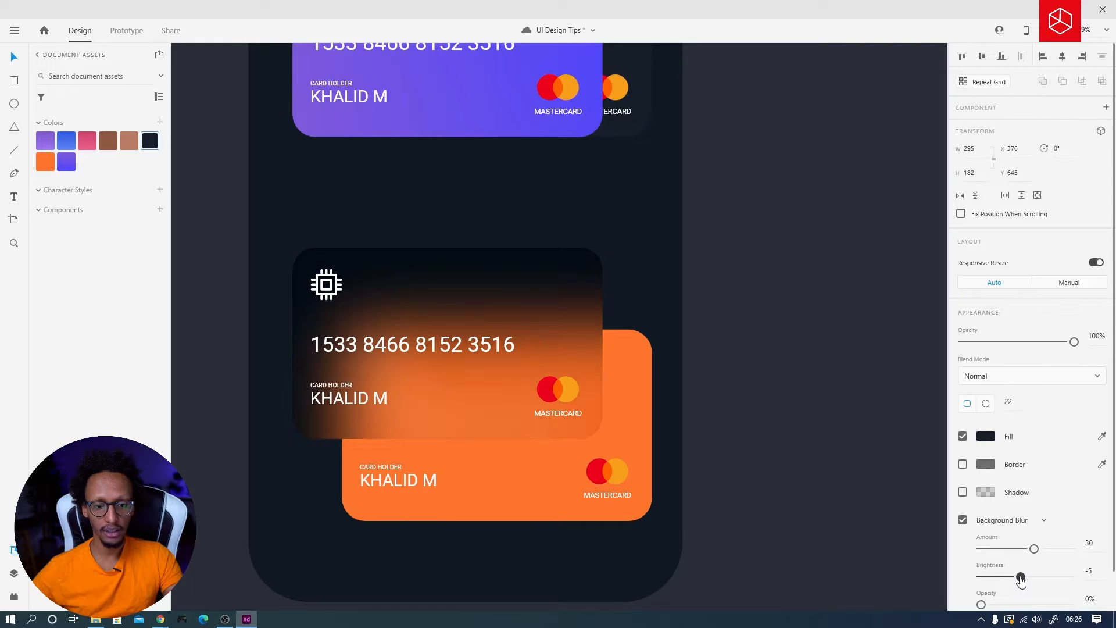
pyautogui.click(853, 430)
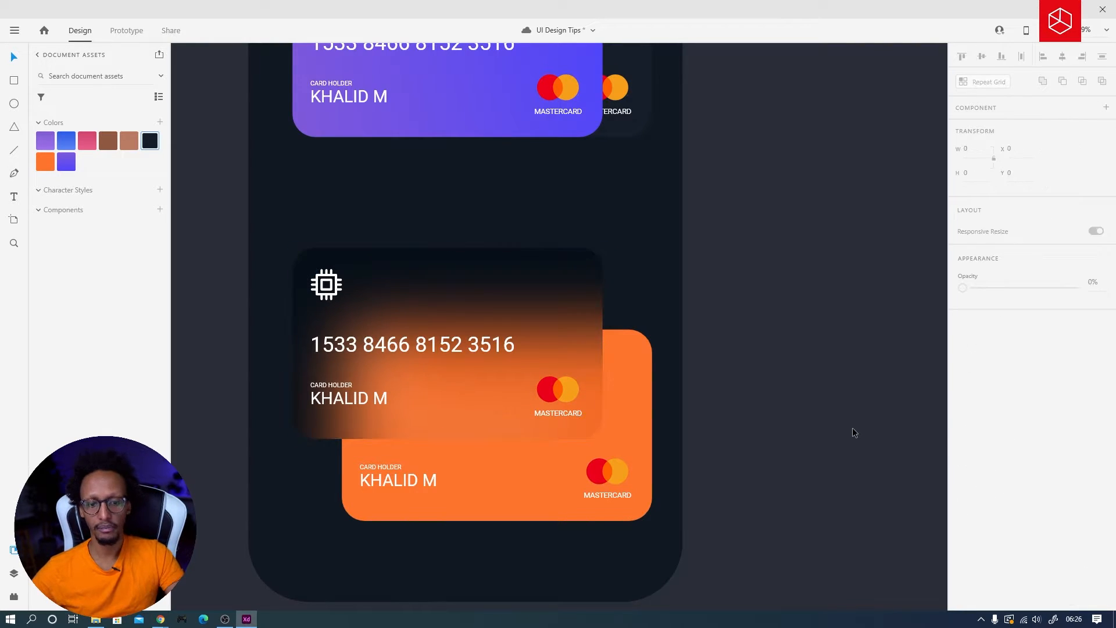
pyautogui.scroll(-3, 661, 388)
pyautogui.scroll(2, 717, 410)
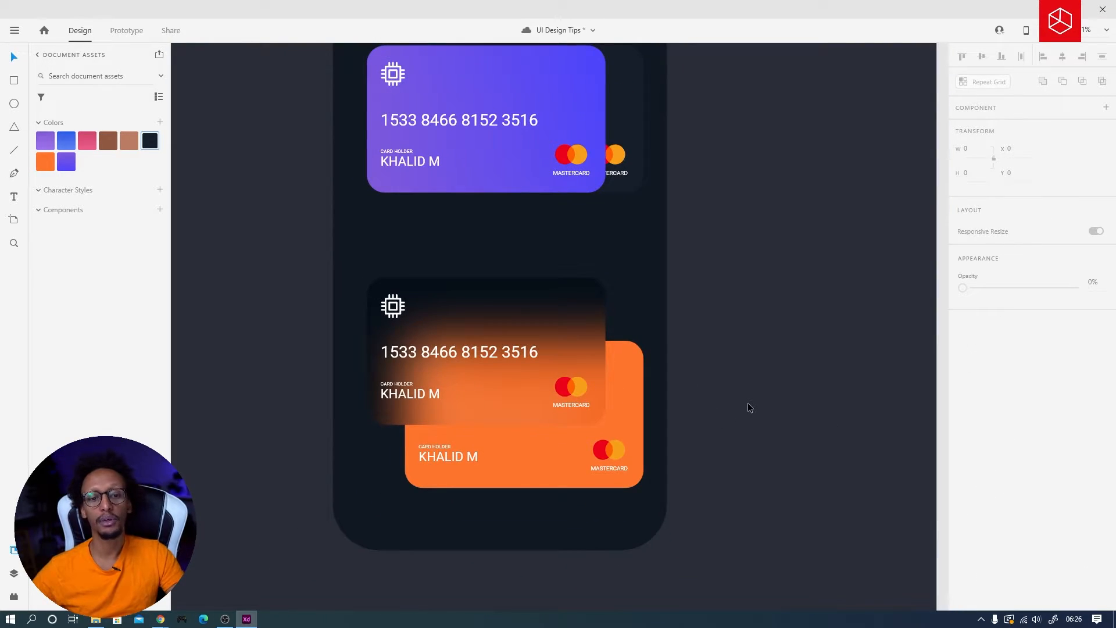
# Step: Go to the UI Tip 2 artboard and examine the Mobile App Interface shot in Chrome as its reference
pyautogui.scroll(-2, 748, 403)
pyautogui.moveTo(774, 280); pyautogui.dragTo(766, 283)
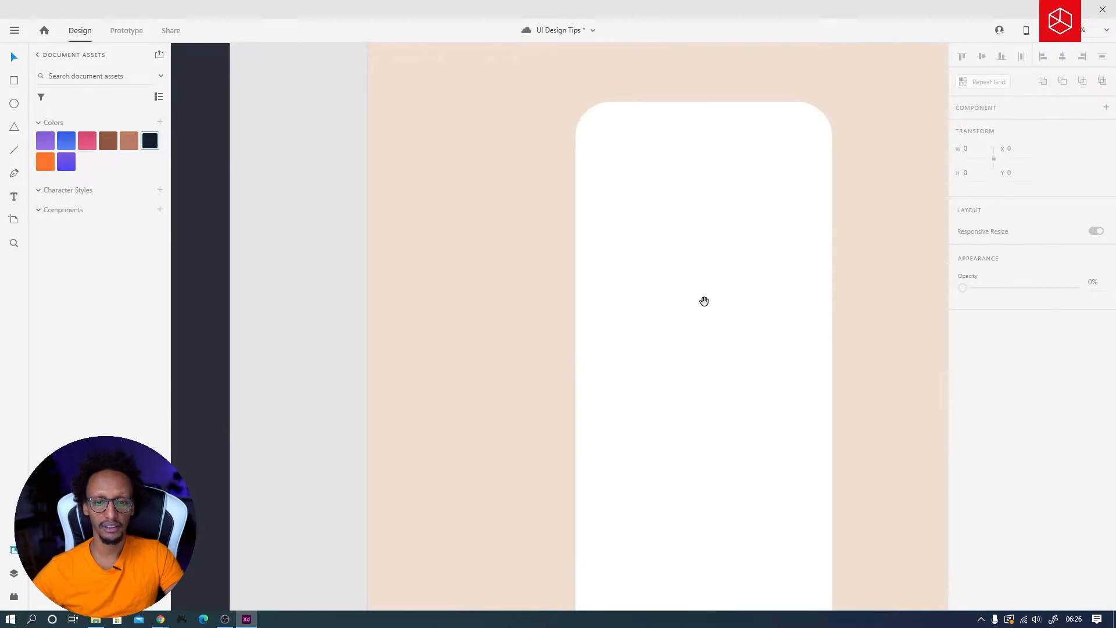
pyautogui.moveTo(704, 301); pyautogui.dragTo(555, 321)
pyautogui.click(160, 619)
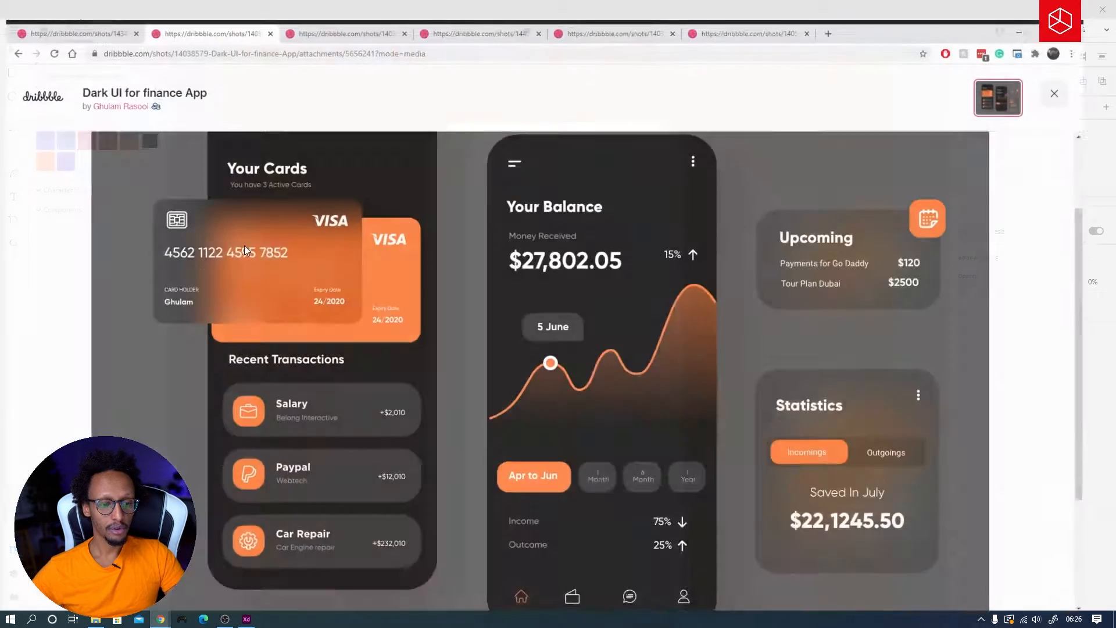
pyautogui.click(351, 9)
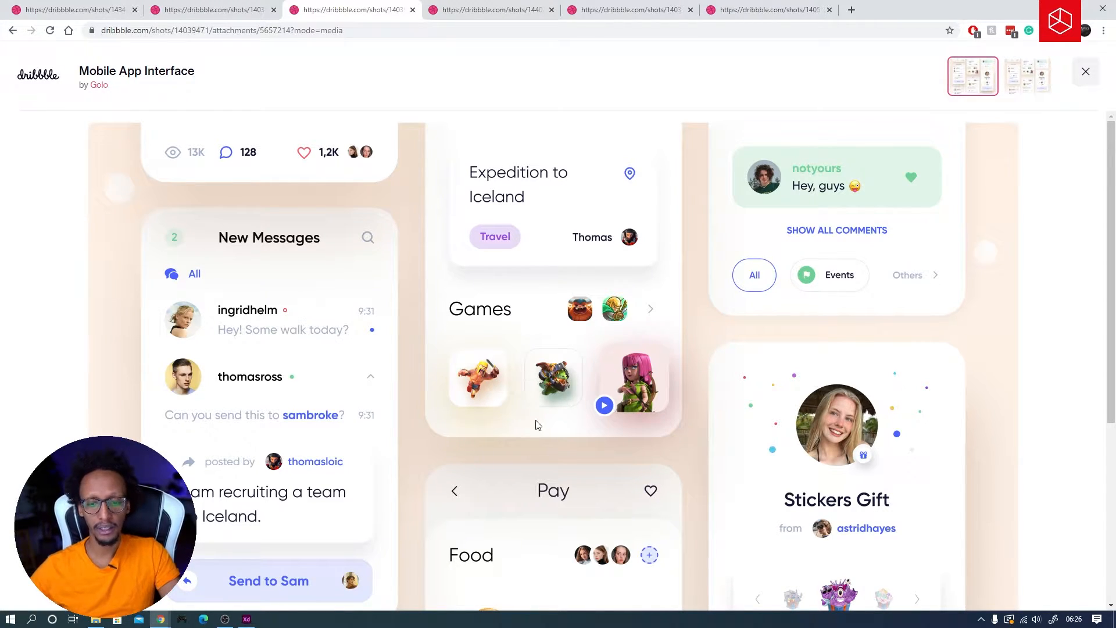
pyautogui.click(1048, 9)
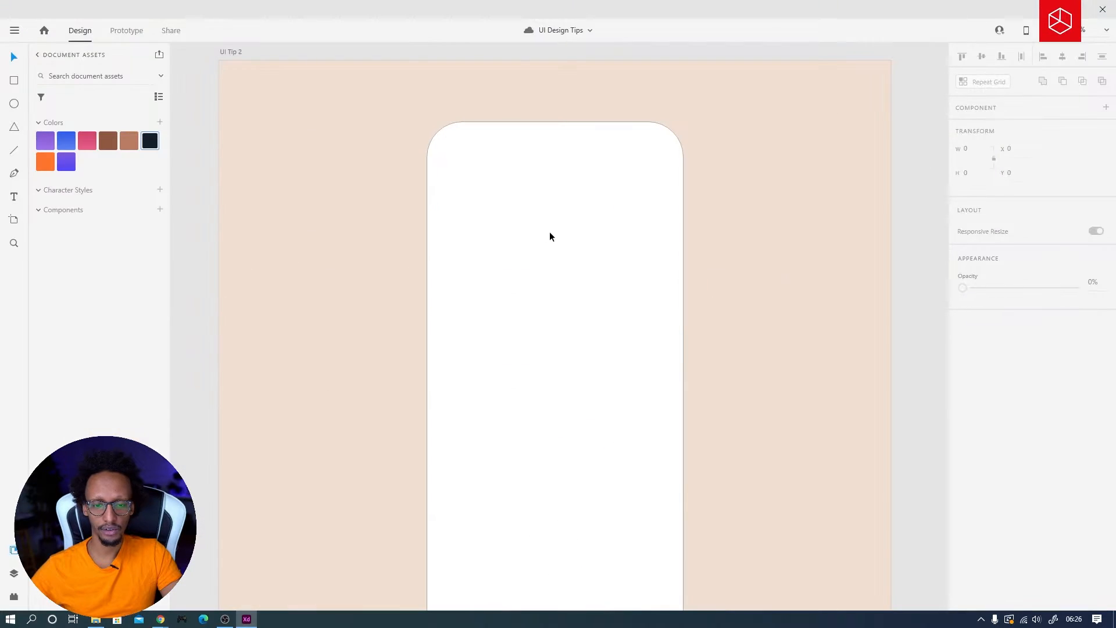
# Step: Draw a 103 × 164 rectangle near the top of the white phone shape and round its corners to 12
pyautogui.click(550, 232)
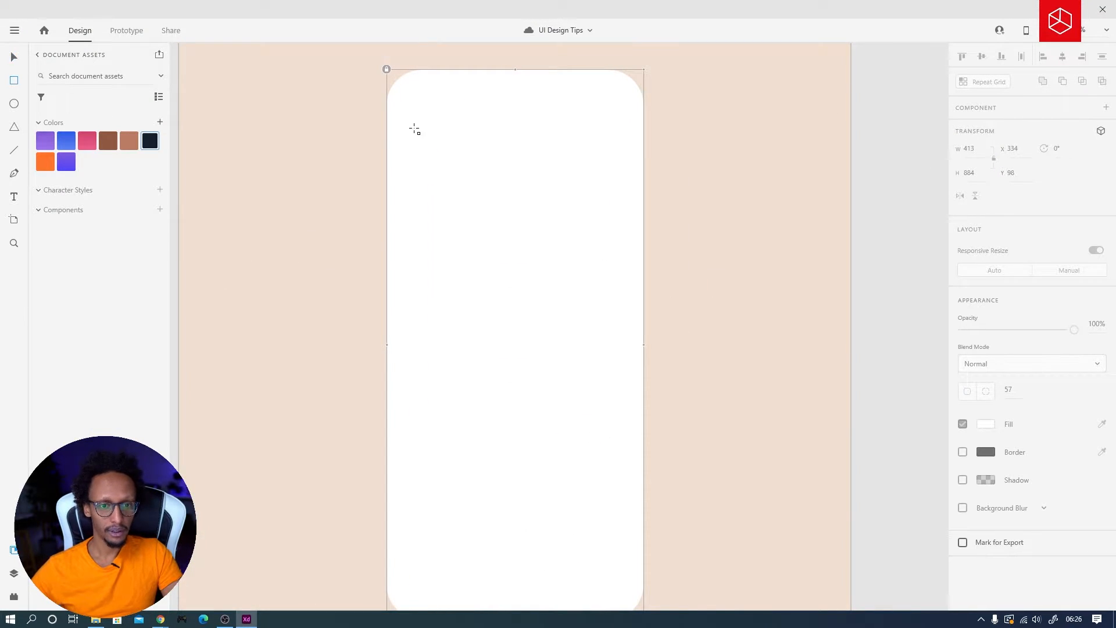
pyautogui.moveTo(412, 131)
pyautogui.mouseDown()
pyautogui.moveTo(439, 189)
pyautogui.moveTo(481, 240)
pyautogui.moveTo(487, 231)
pyautogui.moveTo(479, 284)
pyautogui.mouseUp()
pyautogui.scroll(3, 469, 198)
pyautogui.press('v')
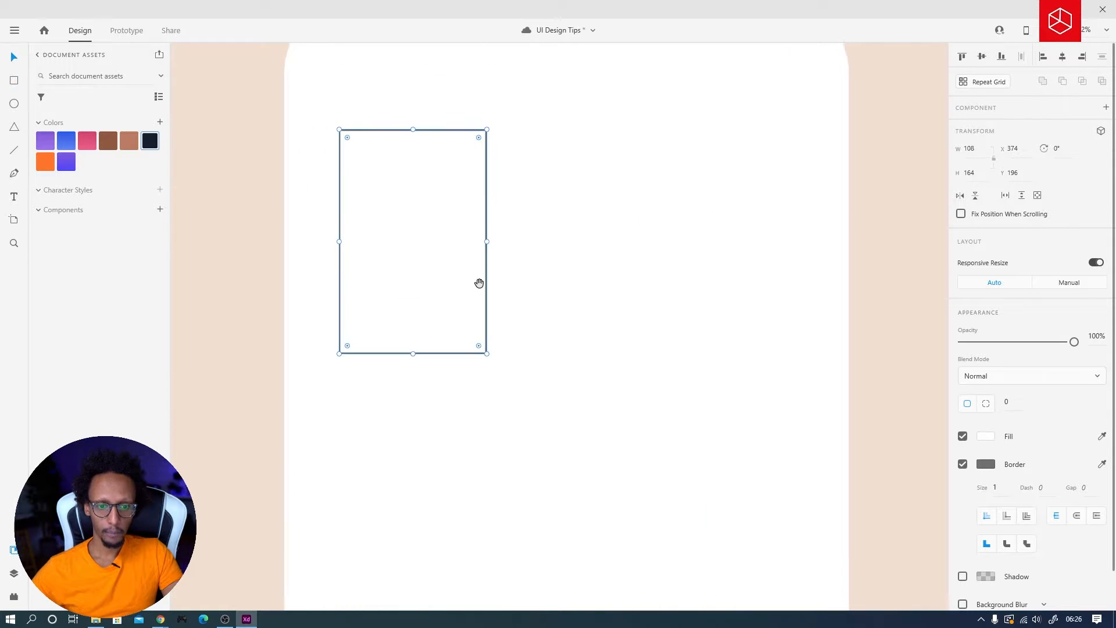
pyautogui.moveTo(478, 342)
pyautogui.mouseDown()
pyautogui.moveTo(460, 325)
pyautogui.moveTo(465, 336)
pyautogui.mouseUp()
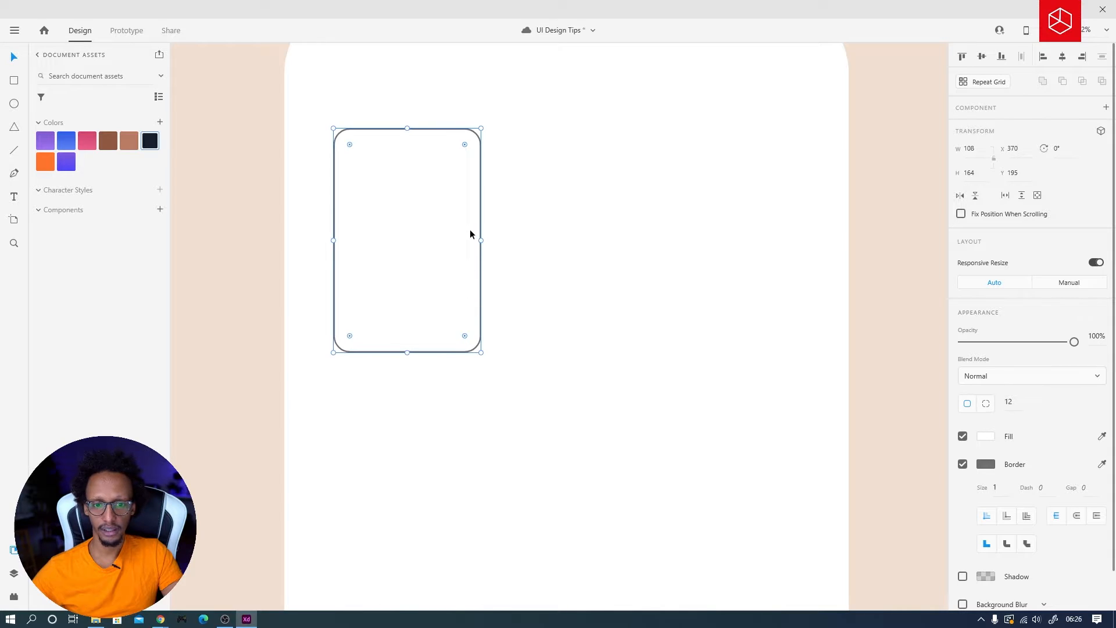
pyautogui.moveTo(481, 240); pyautogui.dragTo(474, 240)
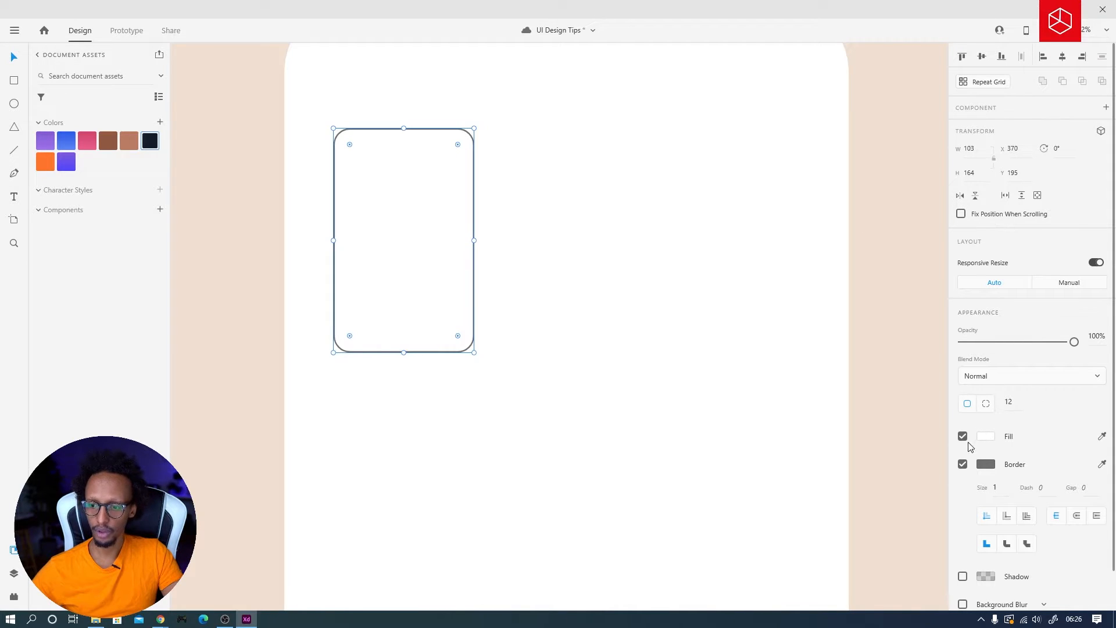
# Step: Remove the rectangle's border and fill it with light grey, hex EA
pyautogui.click(962, 464)
pyautogui.click(985, 437)
pyautogui.write('EA')
pyautogui.press('Return')
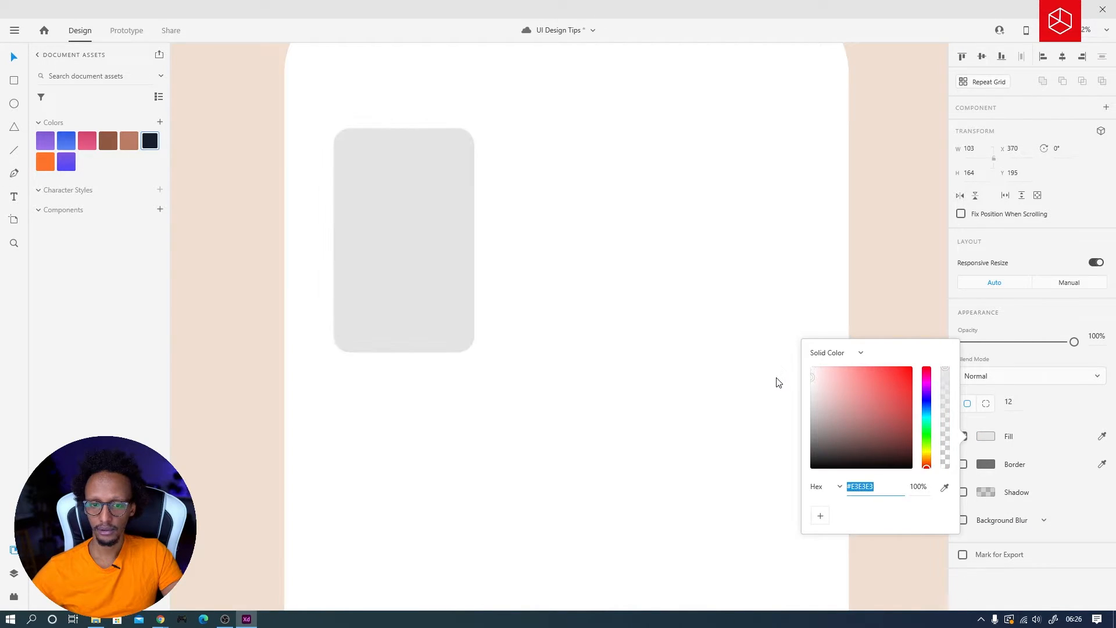
# Step: Repeat the grey rectangle into a row of three with Repeat Grid and ungroup the grid
pyautogui.click(982, 85)
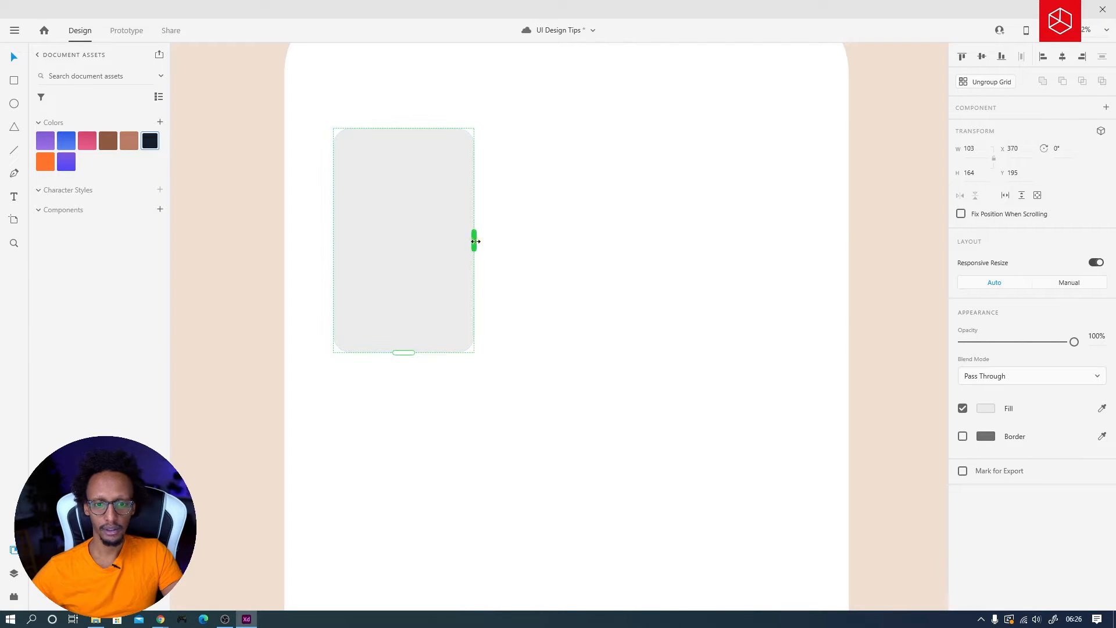
pyautogui.moveTo(474, 241); pyautogui.dragTo(830, 239)
pyautogui.click(985, 82)
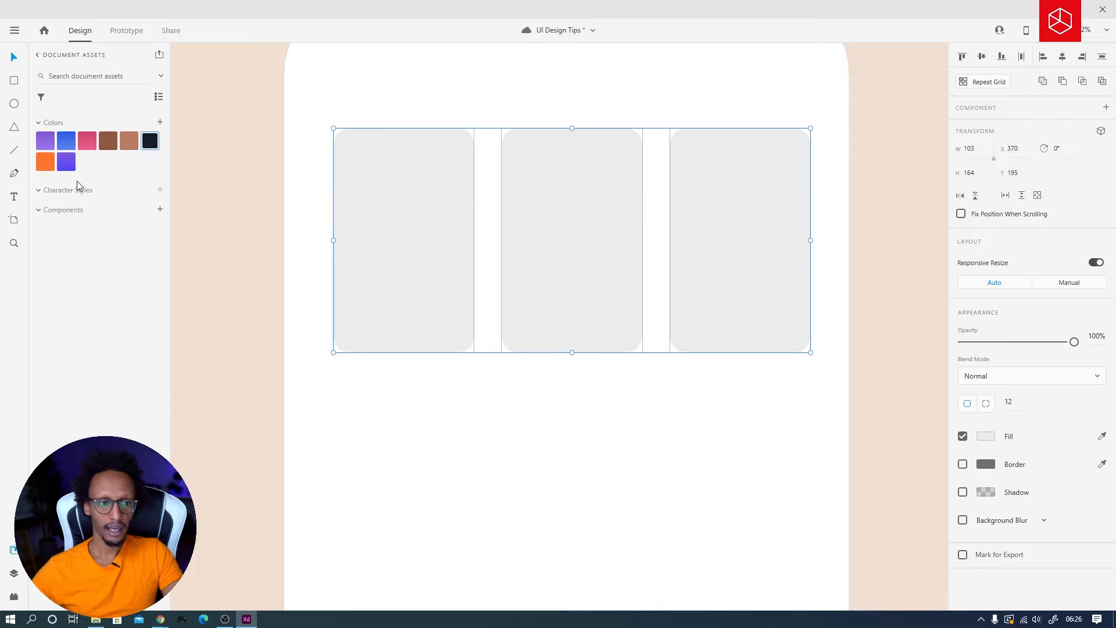
# Step: Fill the three rectangles with posters from the Movie Posters plugin, using release year 2018 and the Animation genre
pyautogui.click(14, 597)
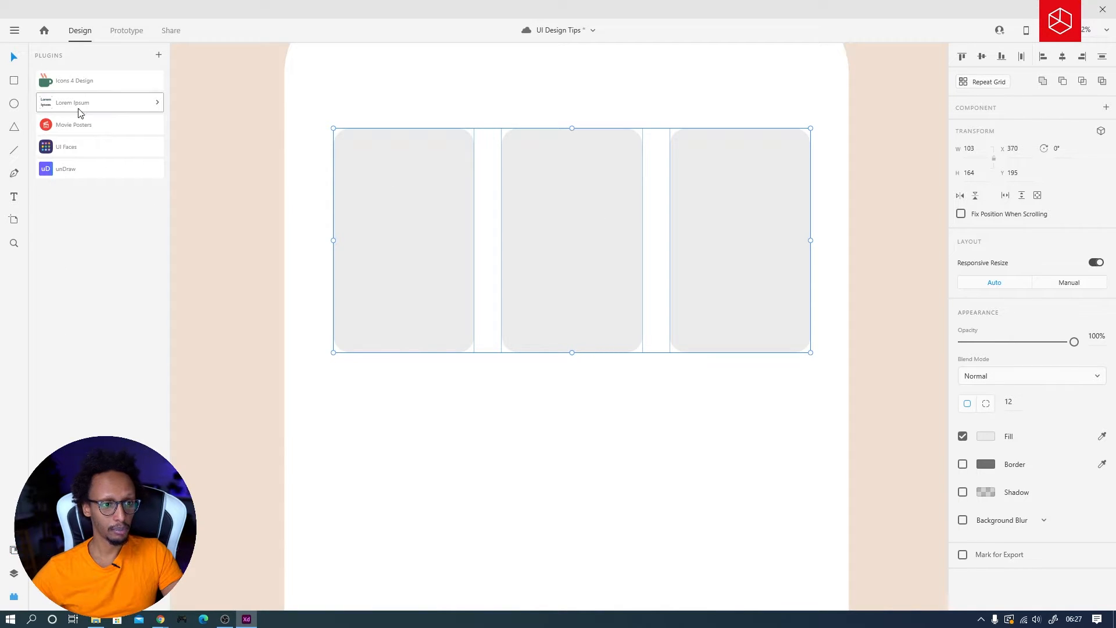
pyautogui.click(93, 125)
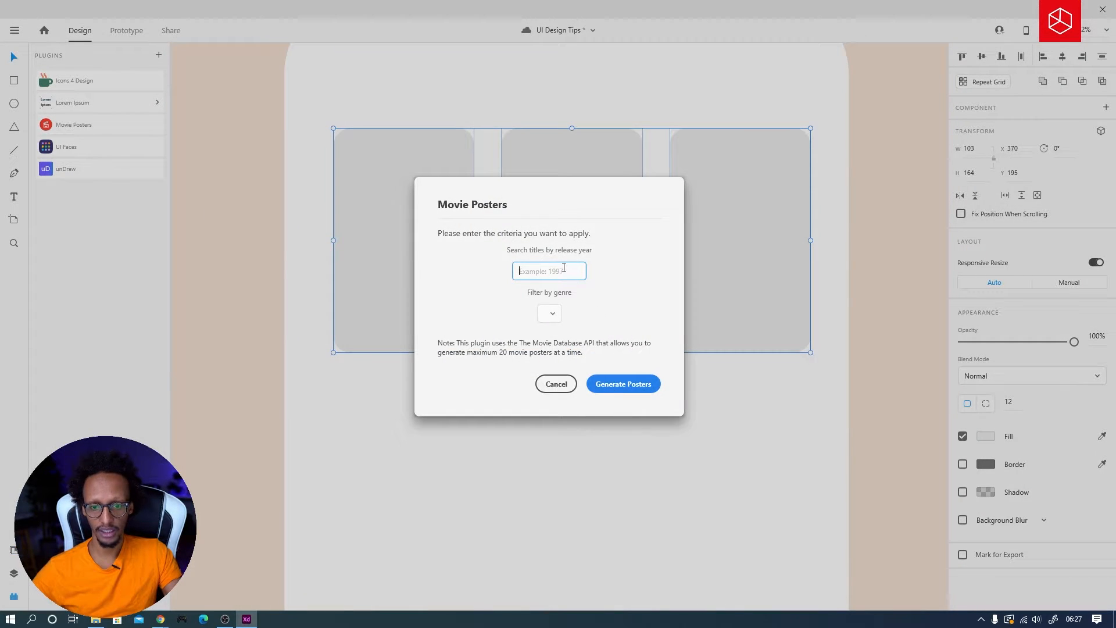
pyautogui.write('2018')
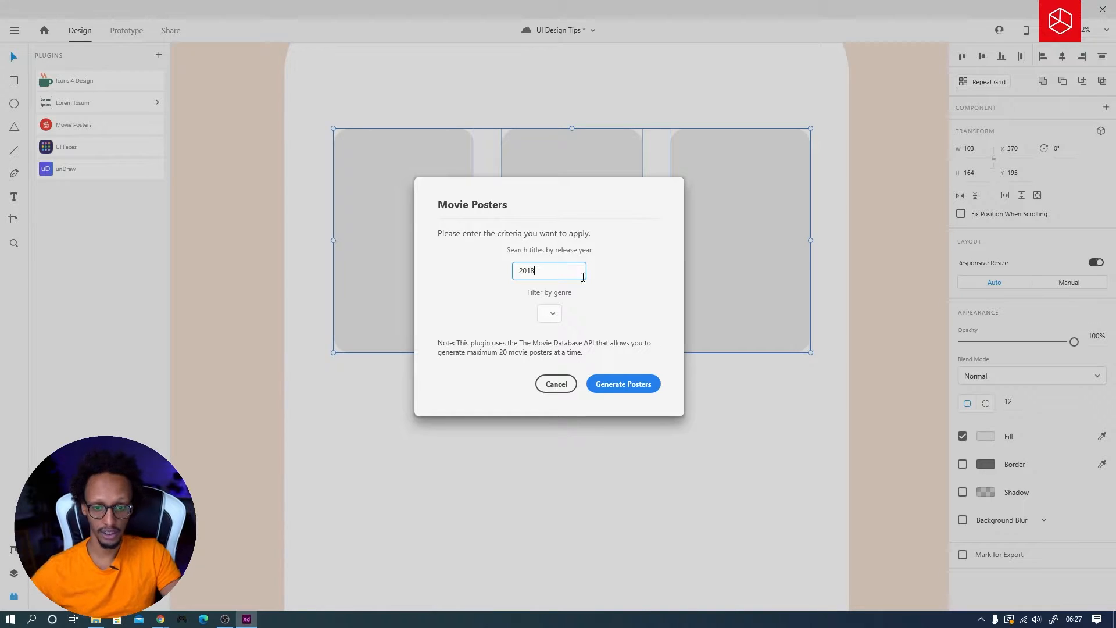
pyautogui.click(552, 316)
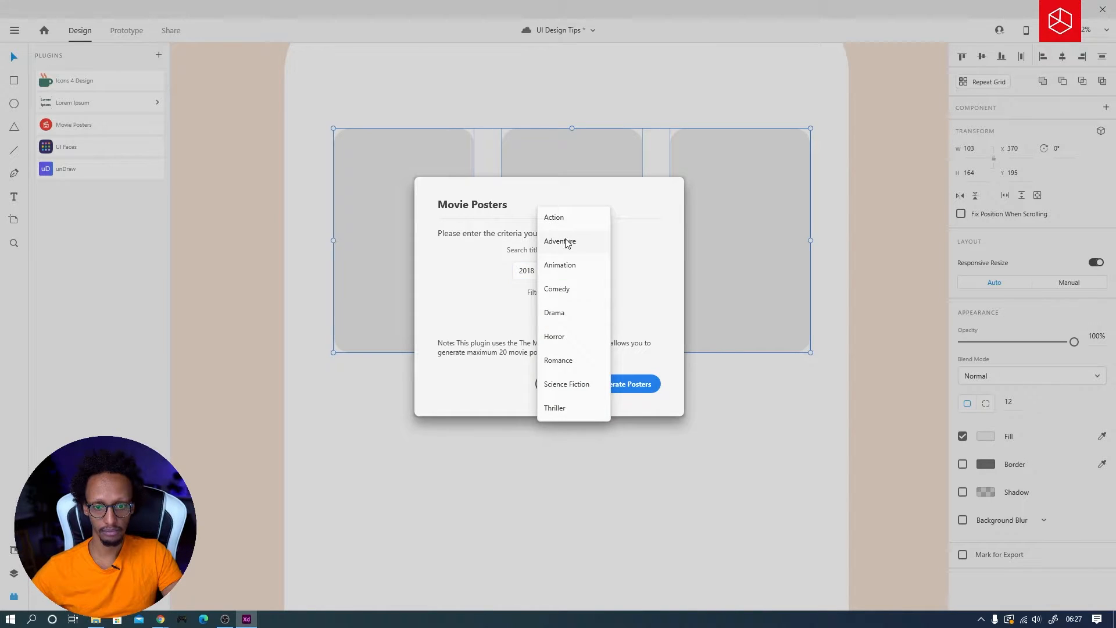
pyautogui.click(560, 264)
pyautogui.click(633, 382)
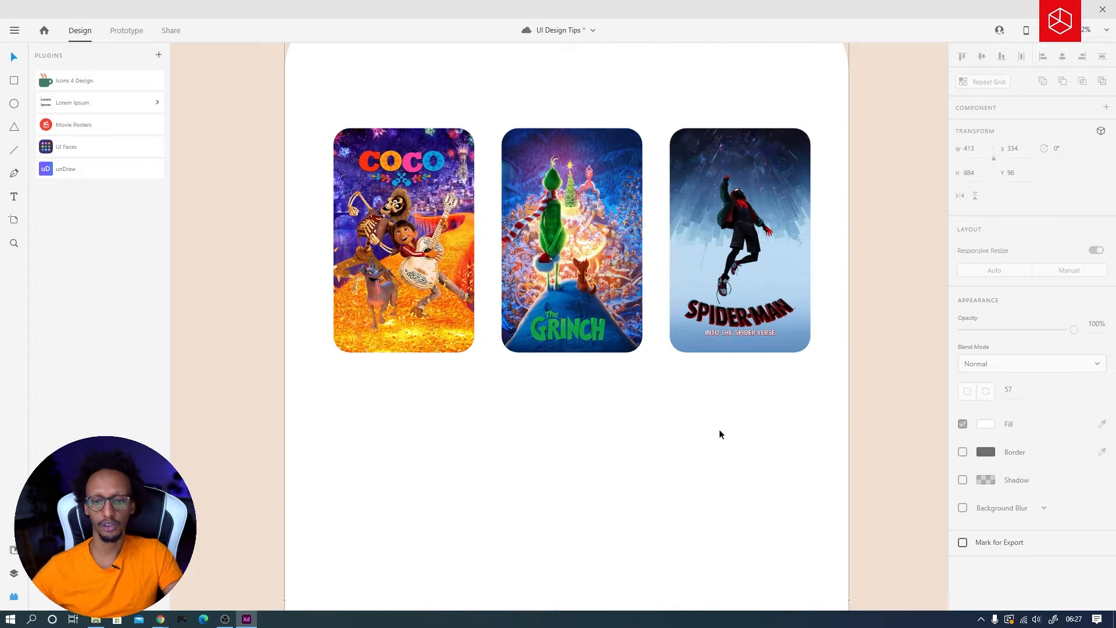
# Step: Select the row of three movie posters and centre it horizontally in the phone at X 366
pyautogui.hotkey('ctrl', '-')
pyautogui.moveTo(737, 400)
pyautogui.mouseDown()
pyautogui.moveTo(498, 269)
pyautogui.moveTo(446, 222)
pyautogui.mouseUp()
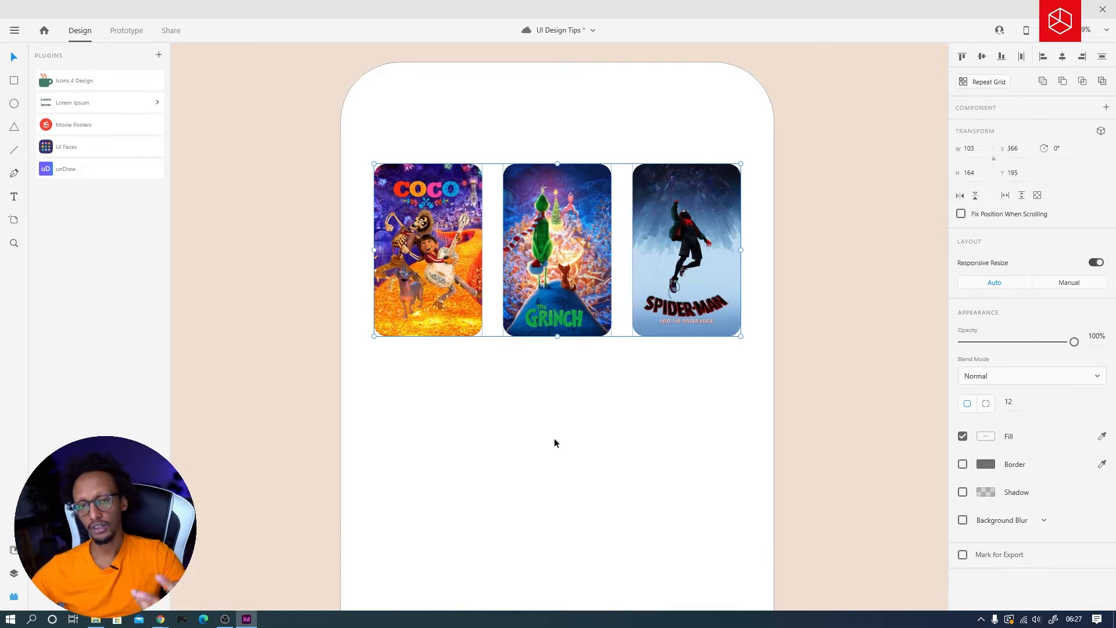
# Step: Duplicate the three-poster row below the original at Y 385 and give the copies an Object Blur of 30
pyautogui.moveTo(567, 233); pyautogui.dragTo(563, 409)
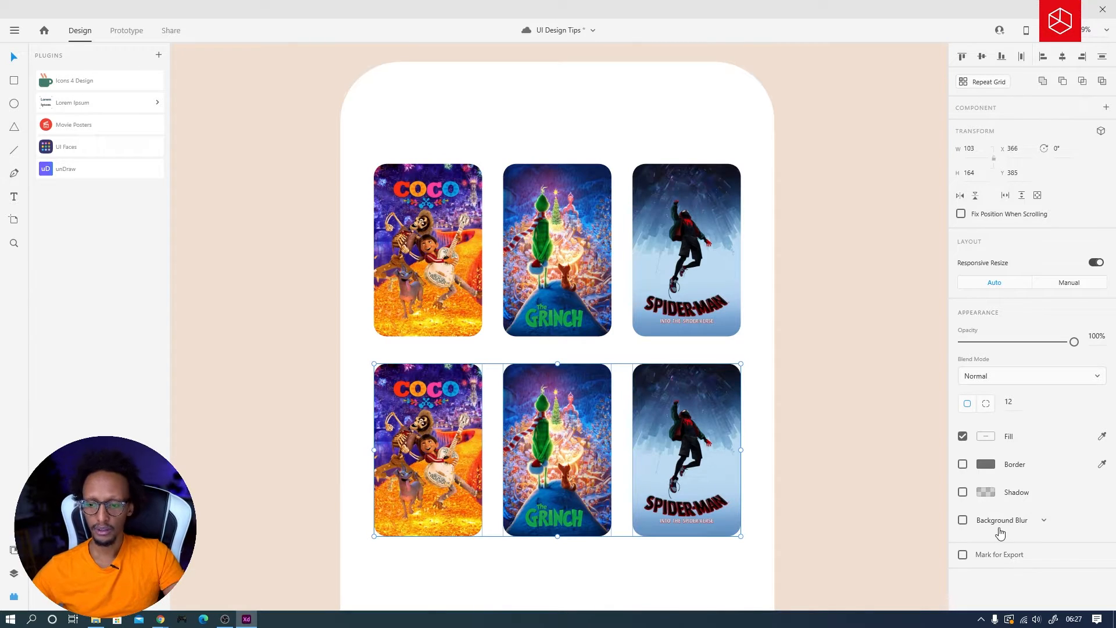
pyautogui.click(963, 522)
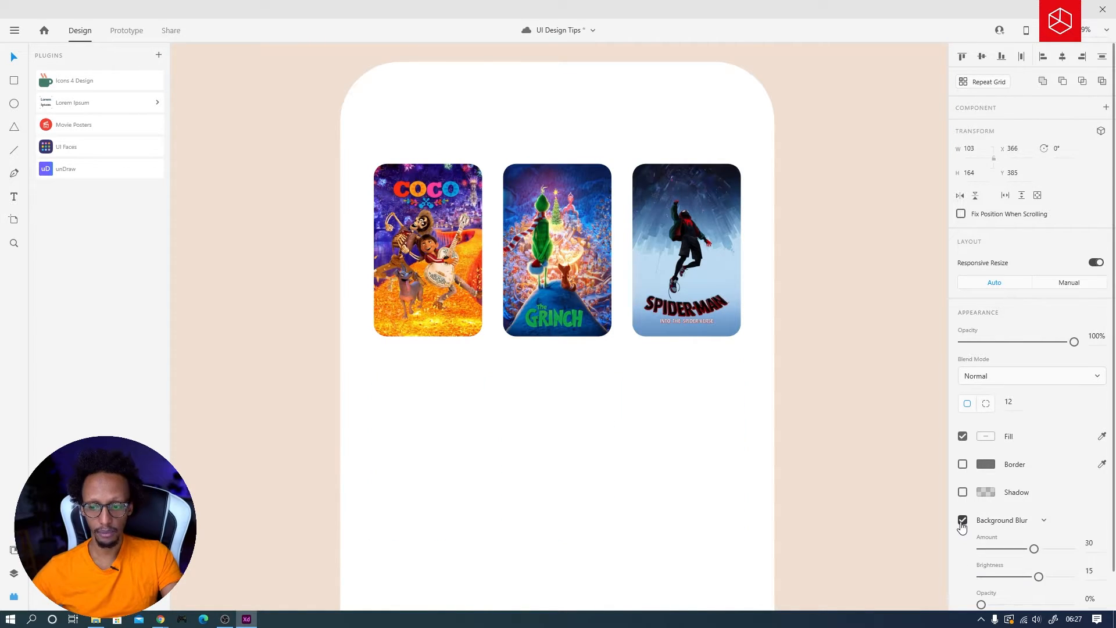
pyautogui.click(1035, 527)
pyautogui.click(1004, 544)
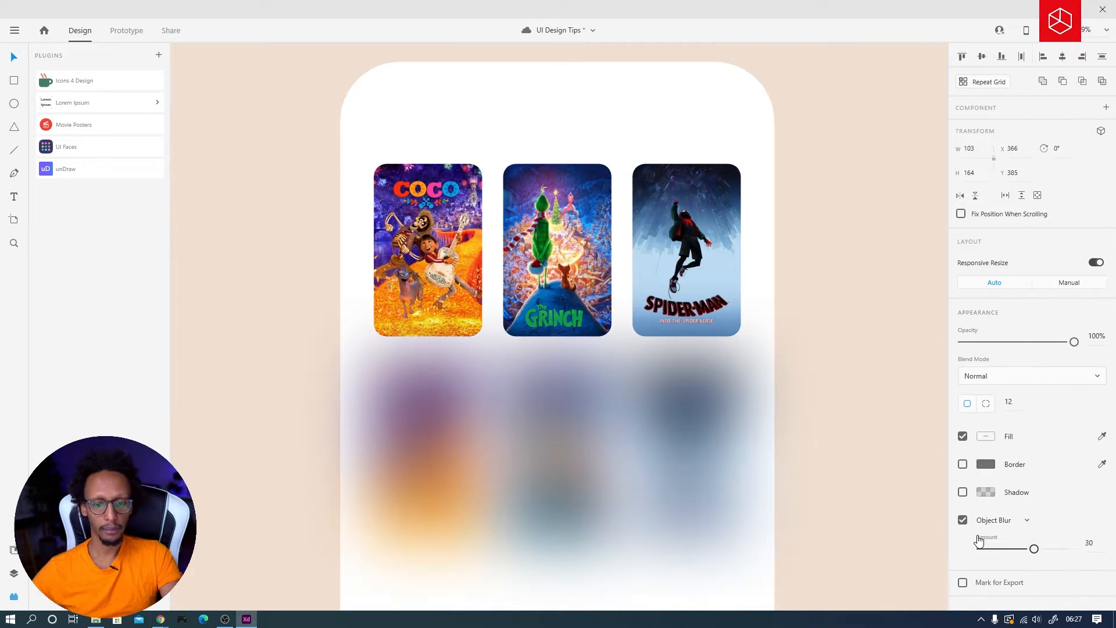
pyautogui.click(870, 488)
# Step: Shrink the blurred posters around their centres to about 81 × 130, 91 × 146 and 85 × 134, and select all three
pyautogui.click(692, 386)
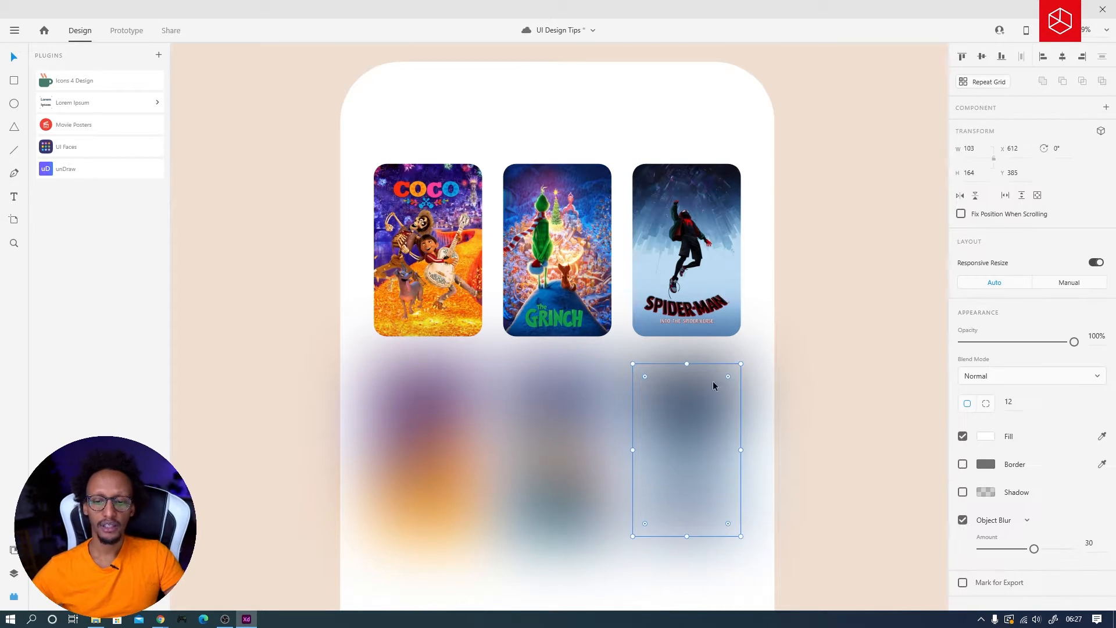
pyautogui.click(433, 384)
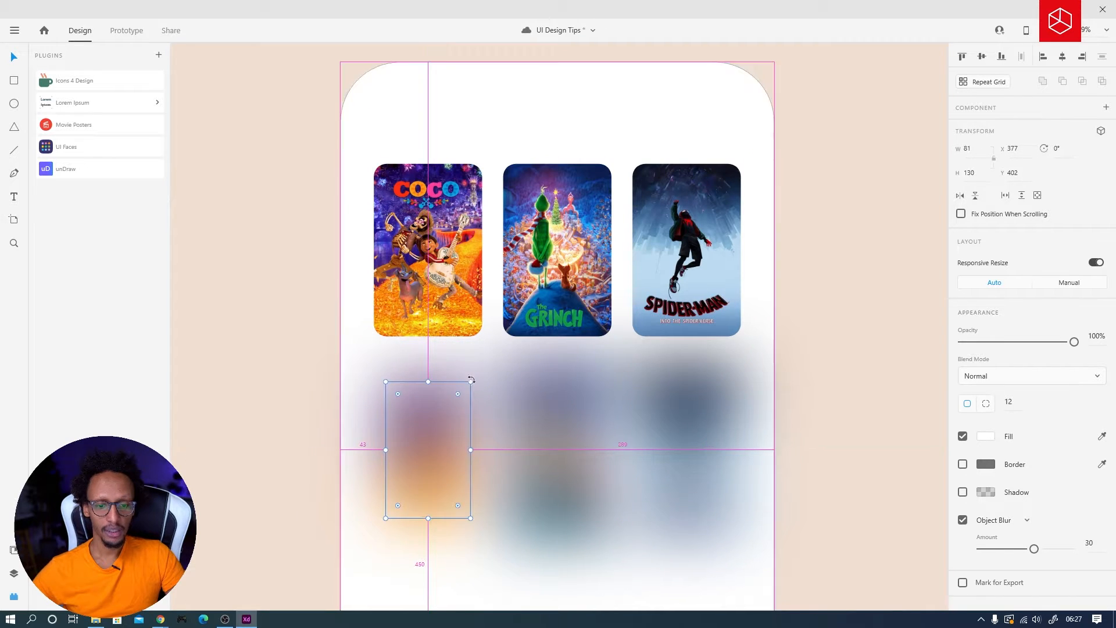
pyautogui.click(605, 370)
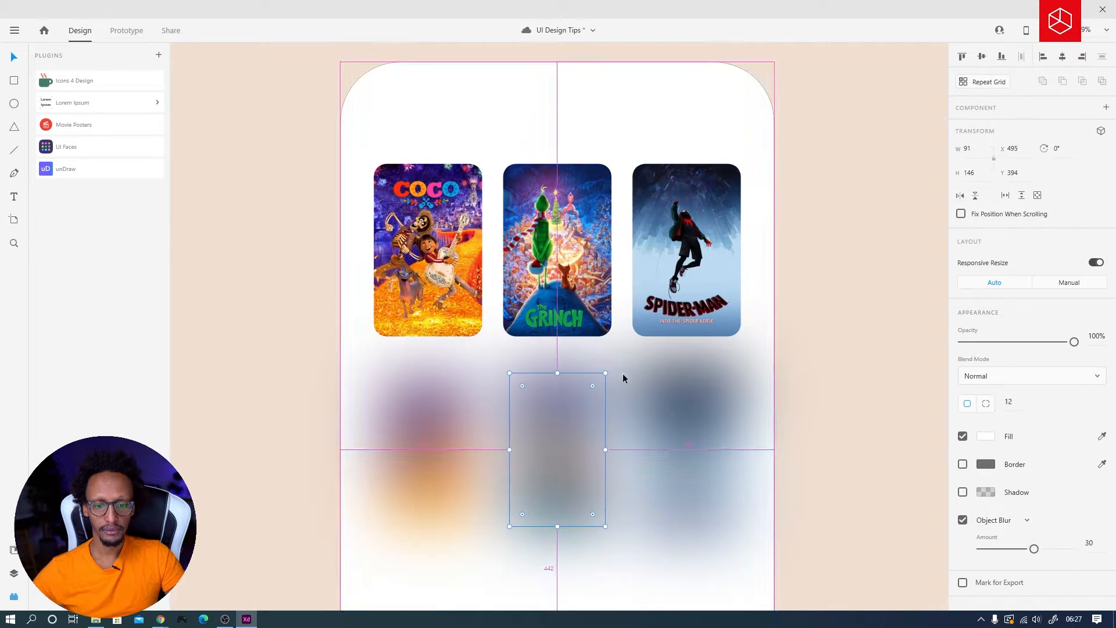
pyautogui.click(697, 379)
pyautogui.moveTo(740, 363); pyautogui.dragTo(733, 380)
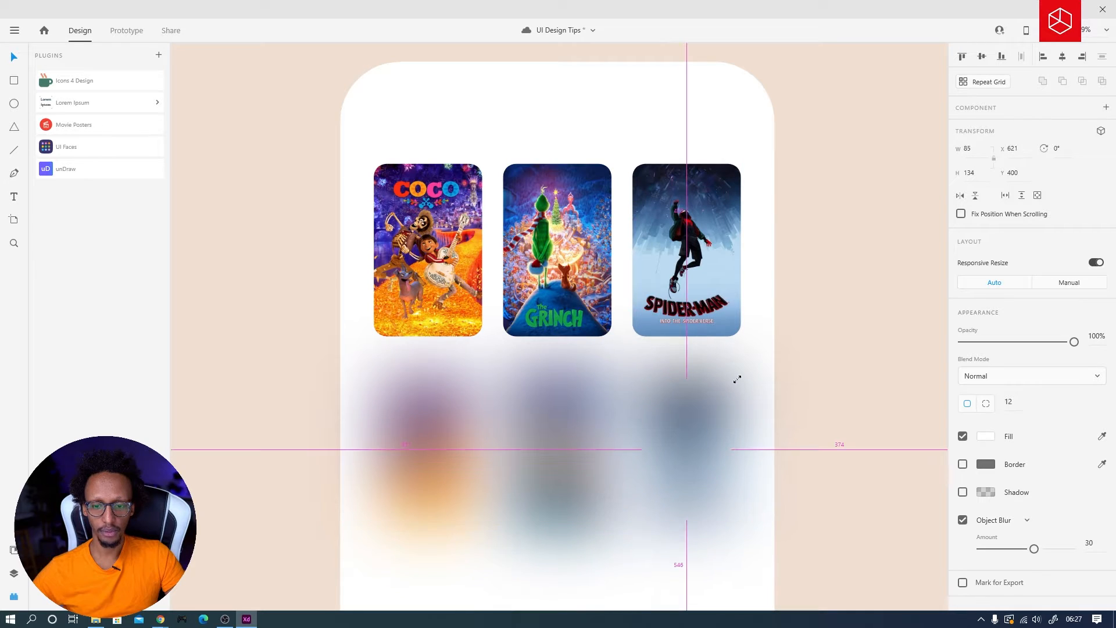
pyautogui.keyDown('shift'); pyautogui.click(459, 459); pyautogui.keyUp('shift')
pyautogui.keyDown('shift'); pyautogui.click(523, 460); pyautogui.keyUp('shift')
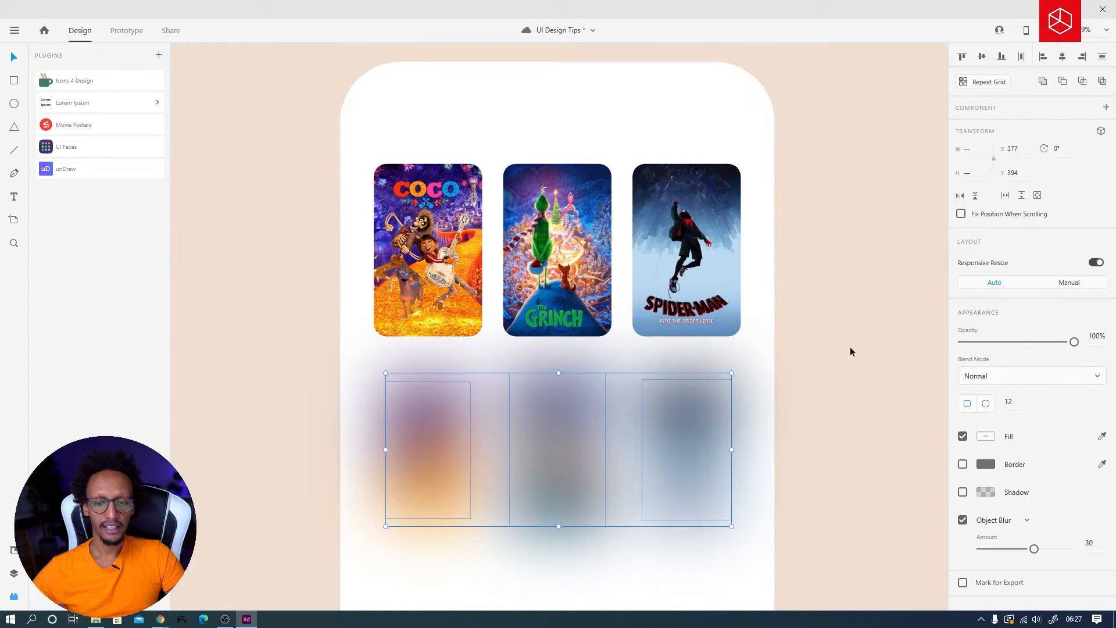
# Step: Select the three sharp posters and move them down over their blurred copies, to Y 362
pyautogui.click(850, 348)
pyautogui.click(718, 311)
pyautogui.keyDown('shift'); pyautogui.click(557, 256); pyautogui.keyUp('shift')
pyautogui.keyDown('shift'); pyautogui.click(417, 273); pyautogui.keyUp('shift')
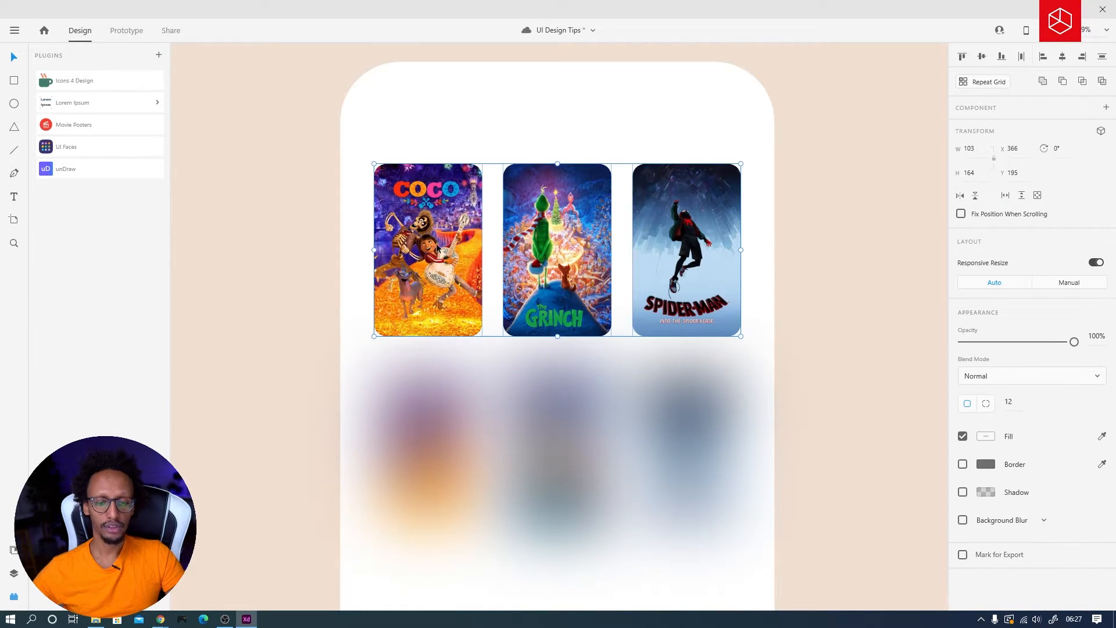
pyautogui.moveTo(438, 247); pyautogui.dragTo(460, 411)
pyautogui.click(210, 373)
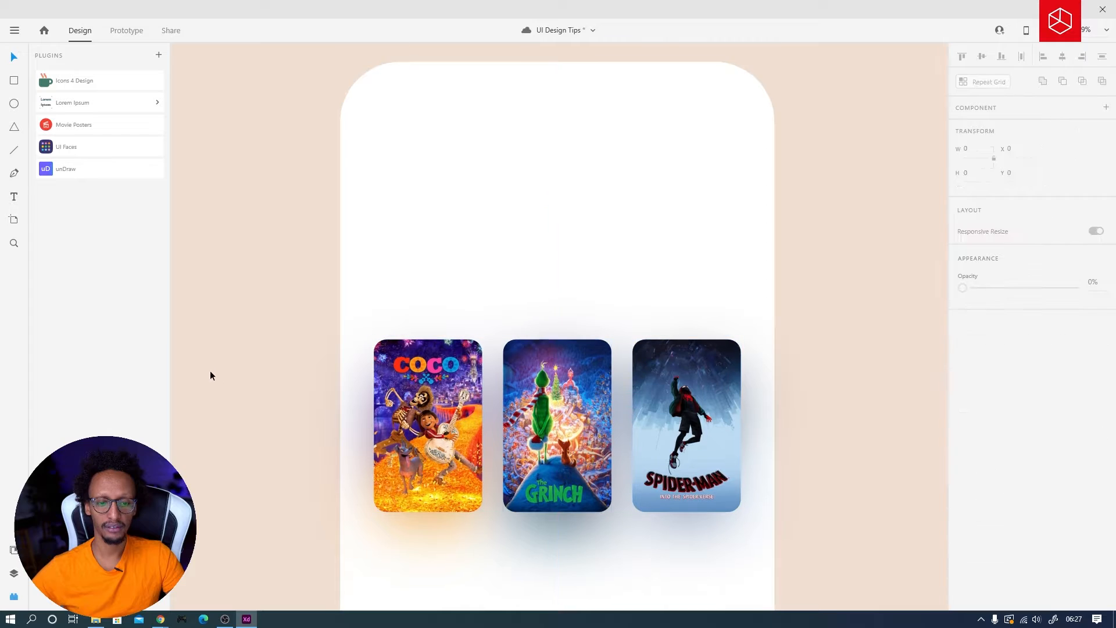
# Step: Select the posters together with their blurred shadows and duplicate the whole row below, with the posters at Y 567
pyautogui.moveTo(367, 466); pyautogui.dragTo(356, 335)
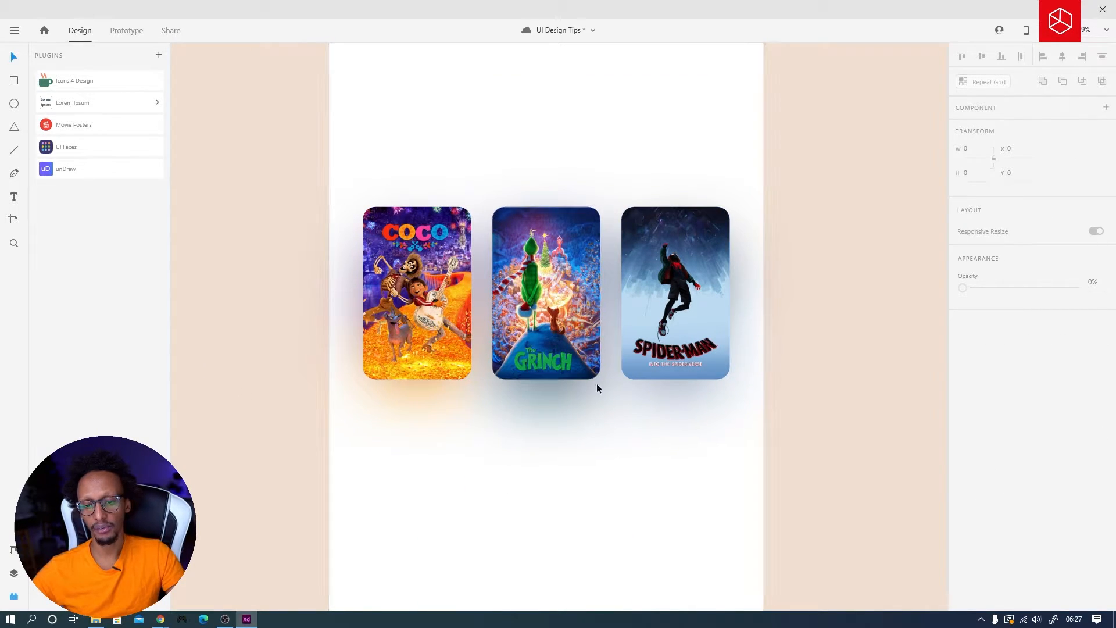
pyautogui.moveTo(745, 493); pyautogui.dragTo(745, 440)
pyautogui.click(671, 315)
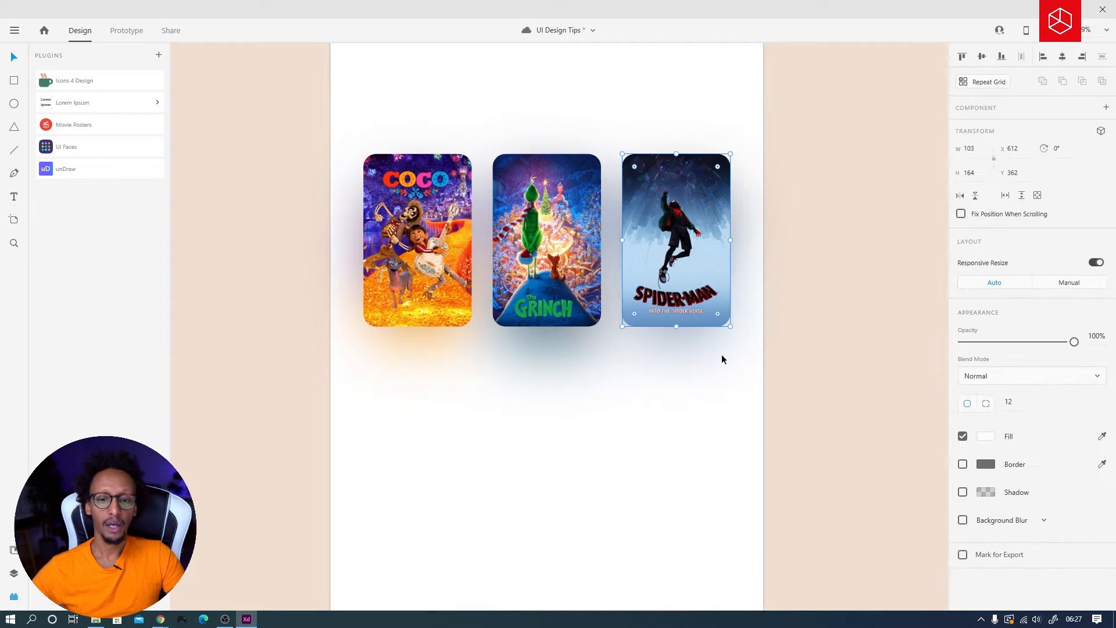
pyautogui.moveTo(749, 366); pyautogui.dragTo(448, 427)
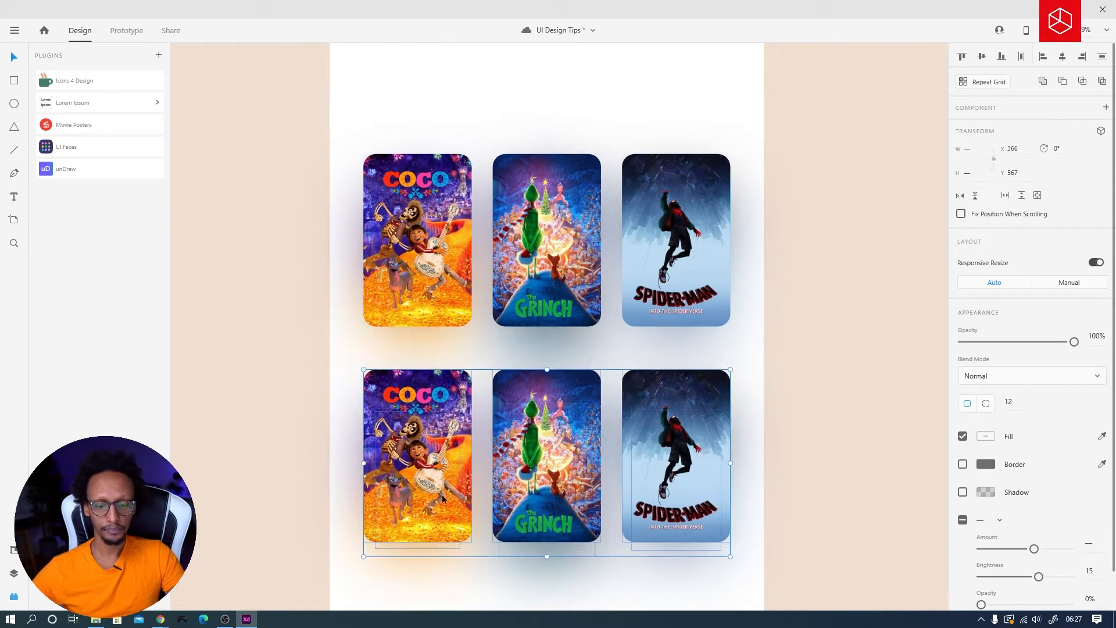
# Step: Fill the blurred shape behind the lower Grinch poster with the green sampled from its title lettering
pyautogui.scroll(-3, 466, 455)
pyautogui.doubleClick(424, 400)
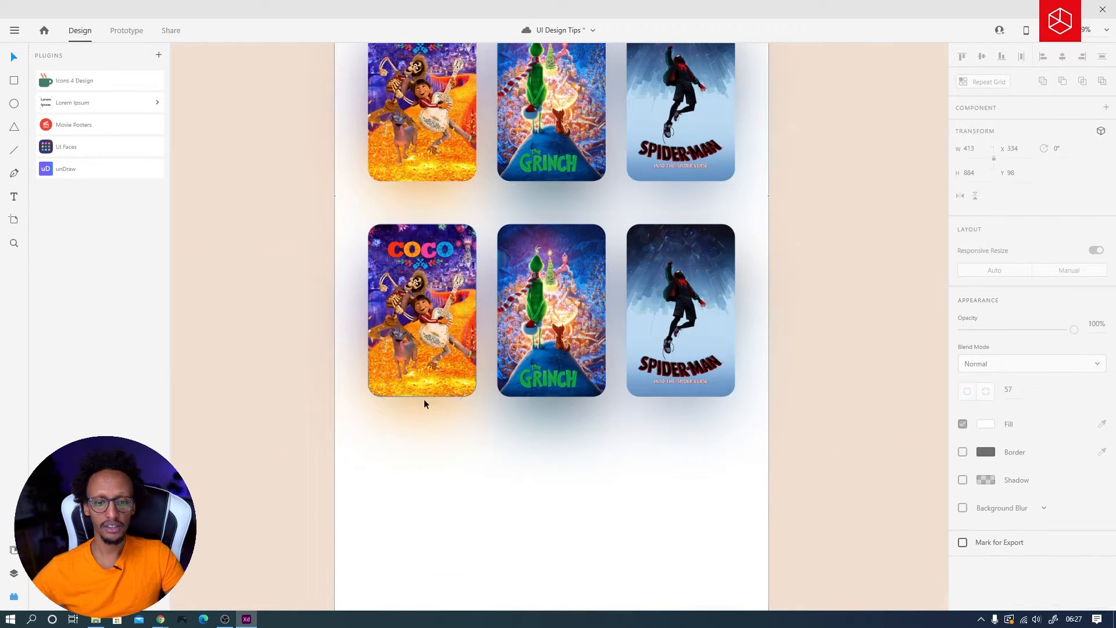
pyautogui.doubleClick(544, 411)
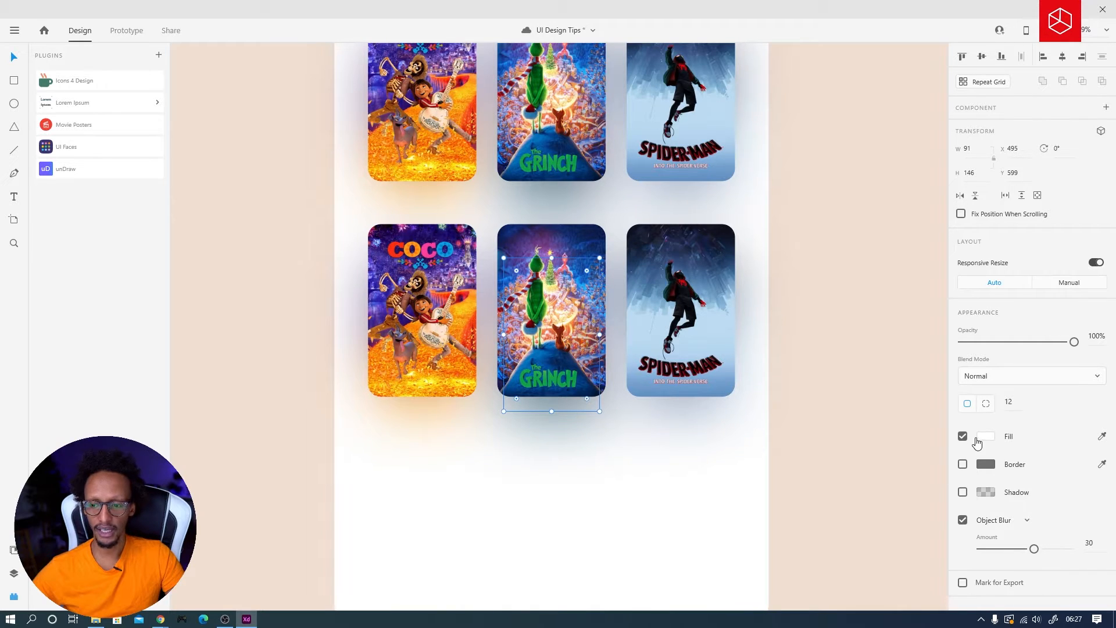
pyautogui.click(987, 436)
pyautogui.moveTo(883, 395); pyautogui.dragTo(924, 378)
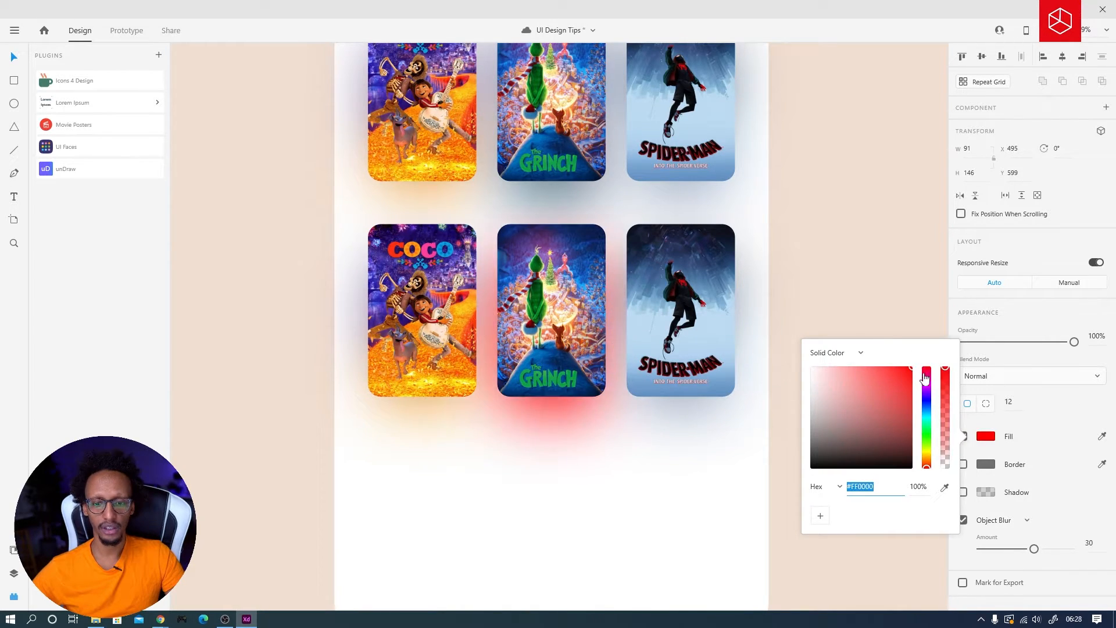
pyautogui.click(944, 488)
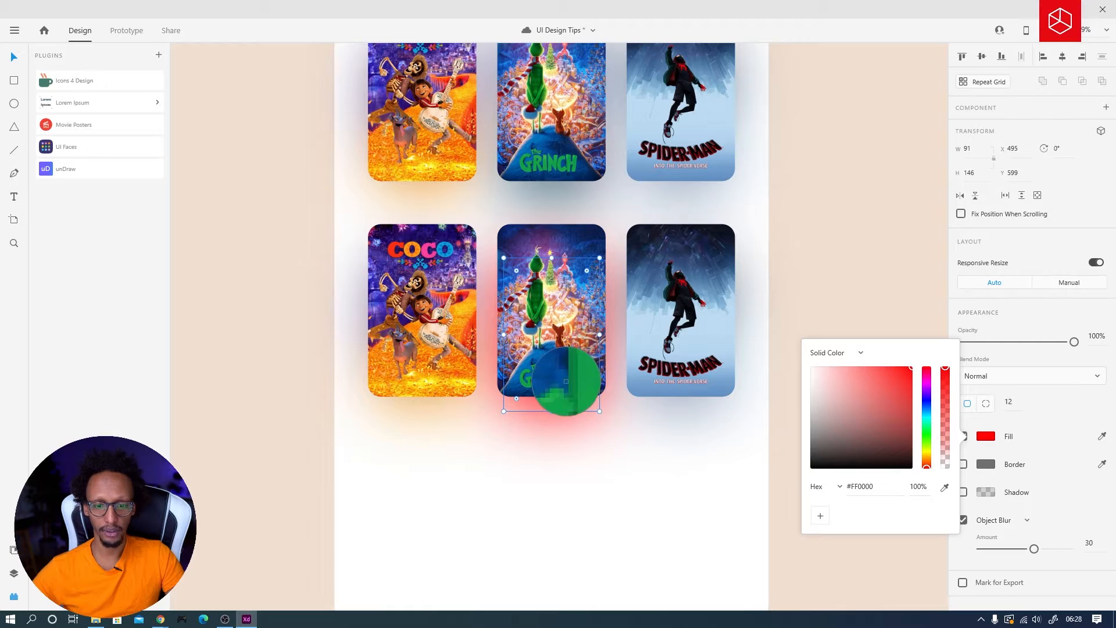
pyautogui.click(561, 381)
pyautogui.click(613, 473)
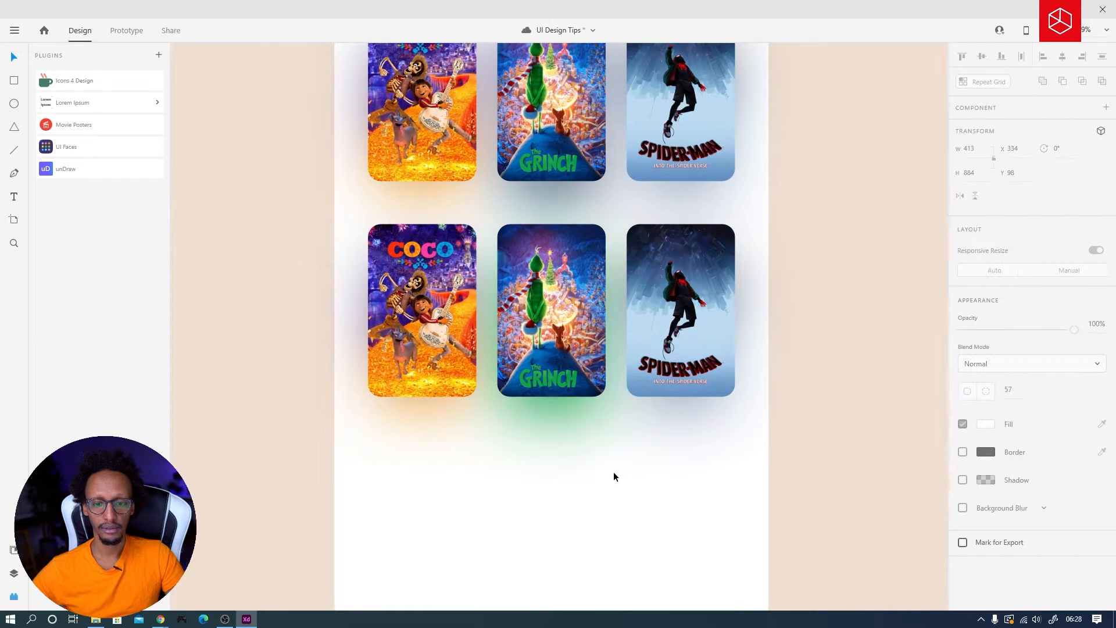
# Step: Shrink the green blurred shape behind the lower Grinch poster slightly around its centre
pyautogui.click(552, 402)
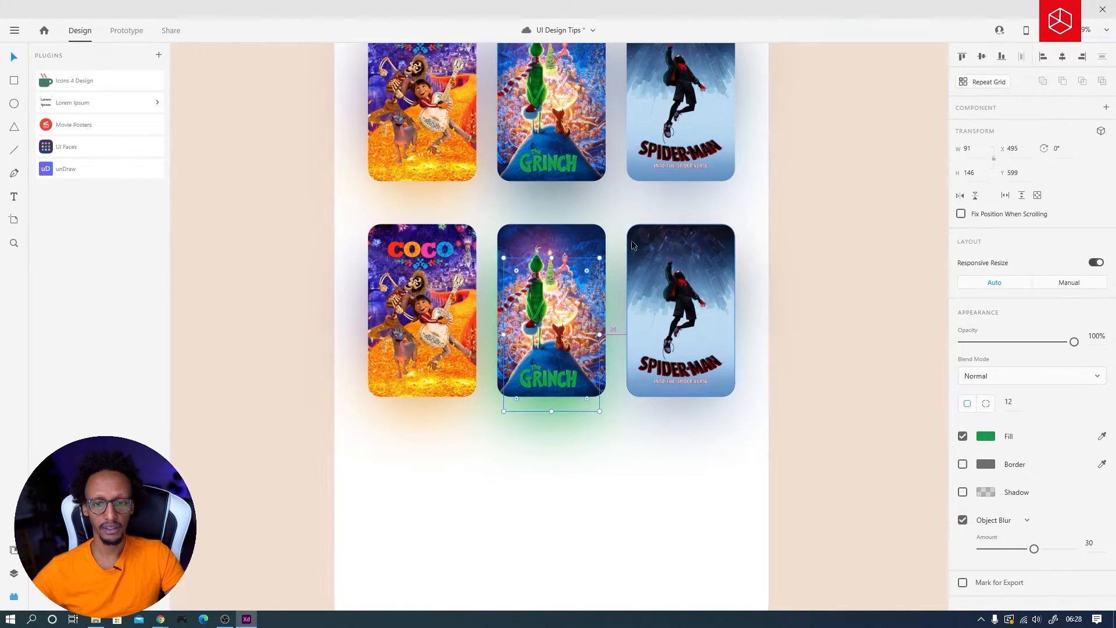
pyautogui.moveTo(600, 262); pyautogui.dragTo(596, 270)
pyautogui.click(805, 319)
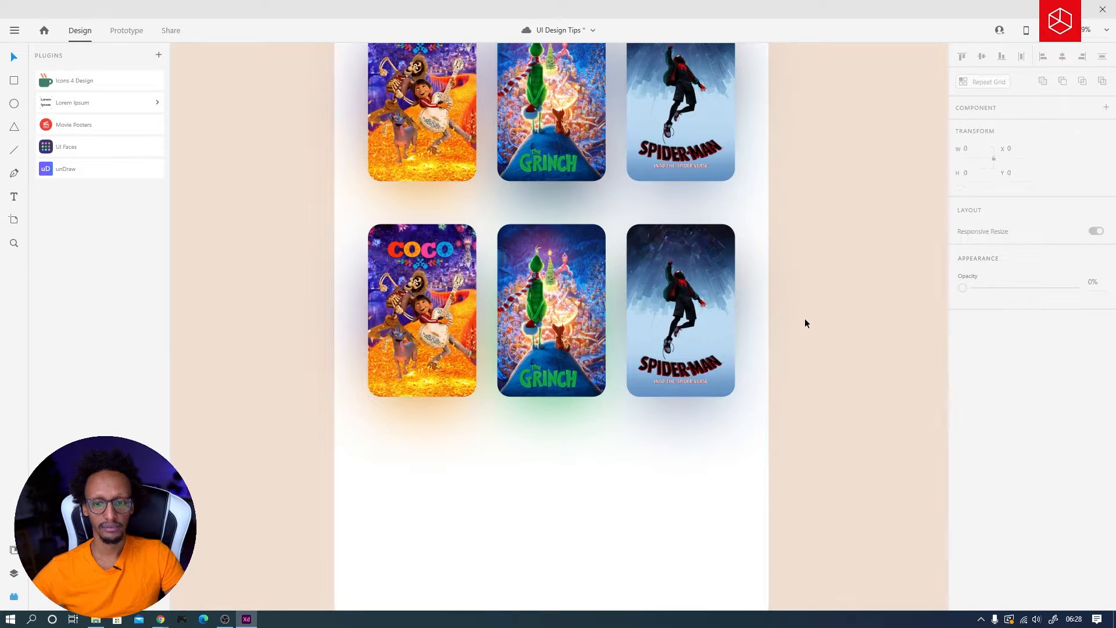
pyautogui.scroll(4, 738, 294)
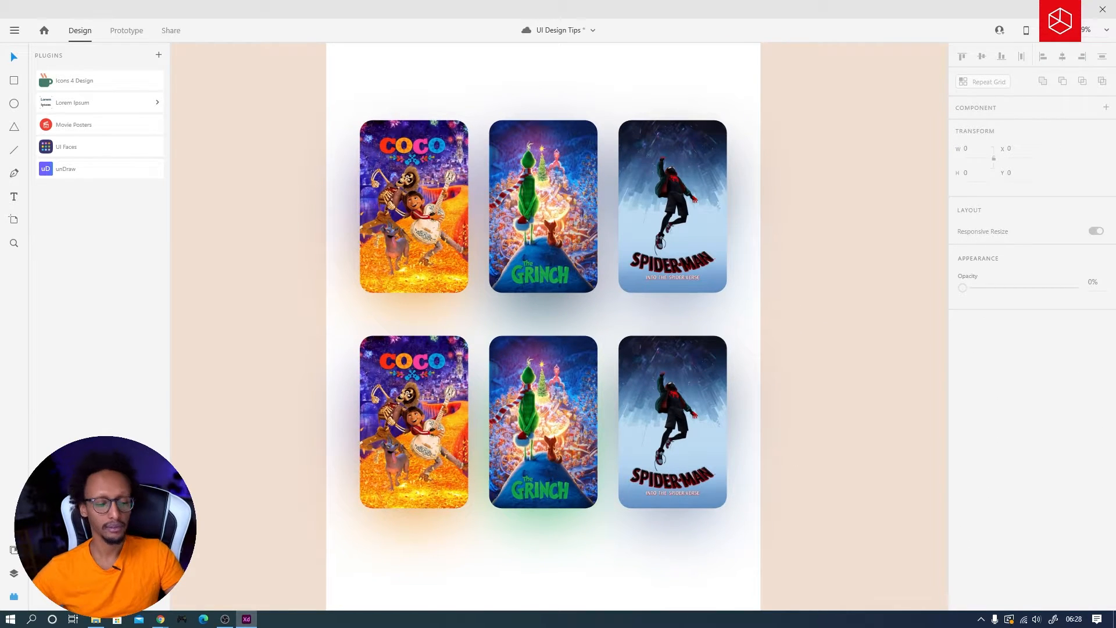
# Step: Switch to Chrome and view the fourth open Dribbble shot as the next design reference
pyautogui.click(160, 619)
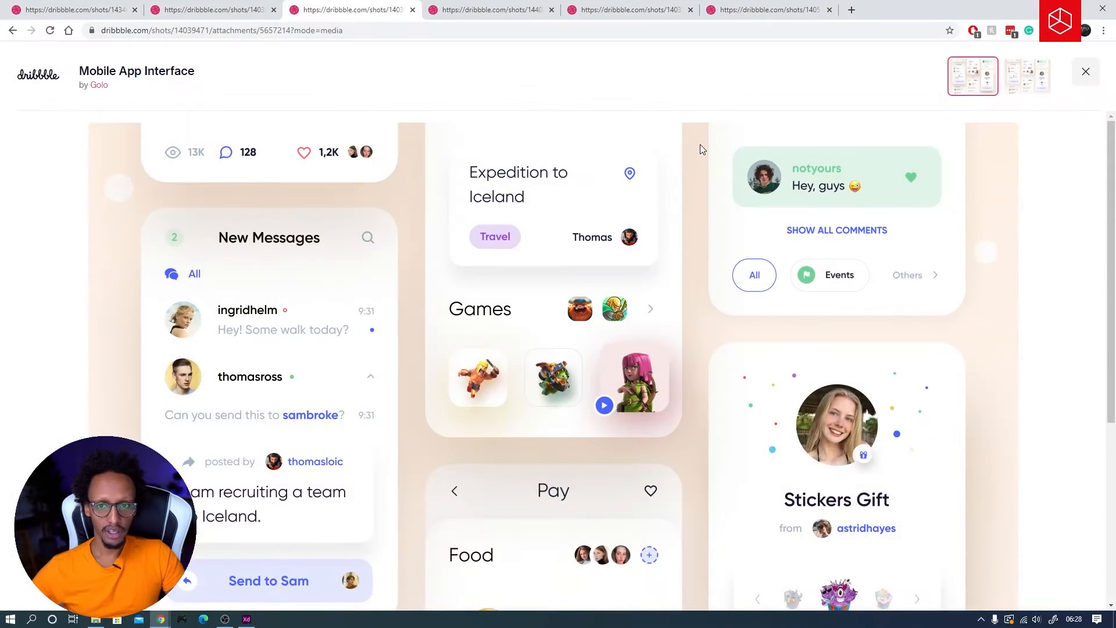
pyautogui.click(487, 4)
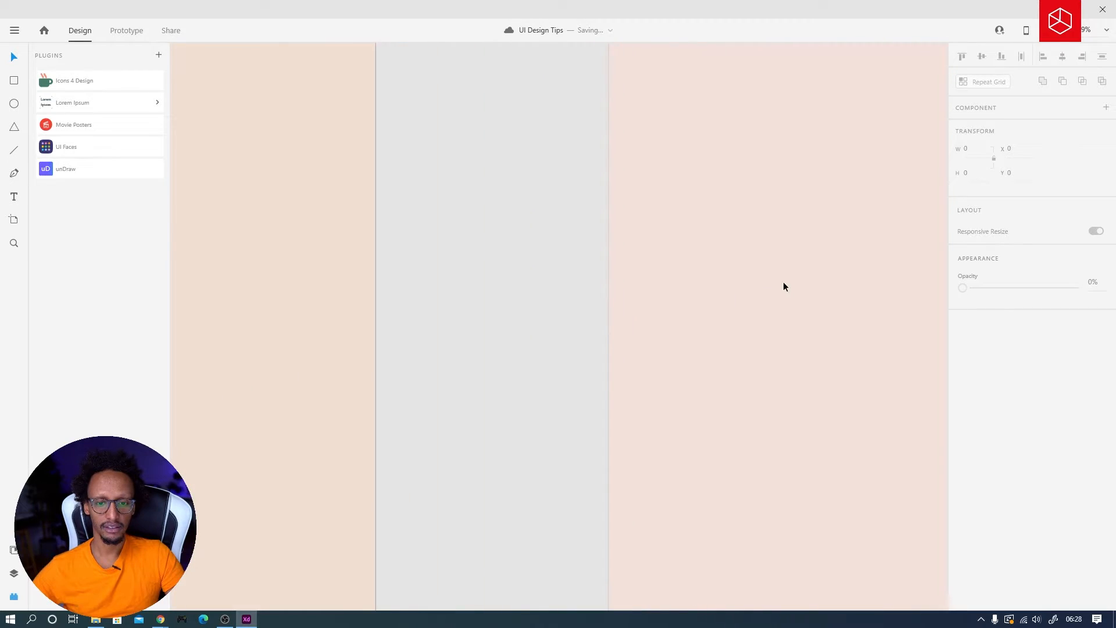
# Step: In XD's pink artboard, draw a rounded rectangle about 335 × 128 inside the white phone and position it at X 373
pyautogui.scroll(-5, 785, 281)
pyautogui.moveTo(835, 255); pyautogui.dragTo(389, 212)
pyautogui.scroll(3, 581, 261)
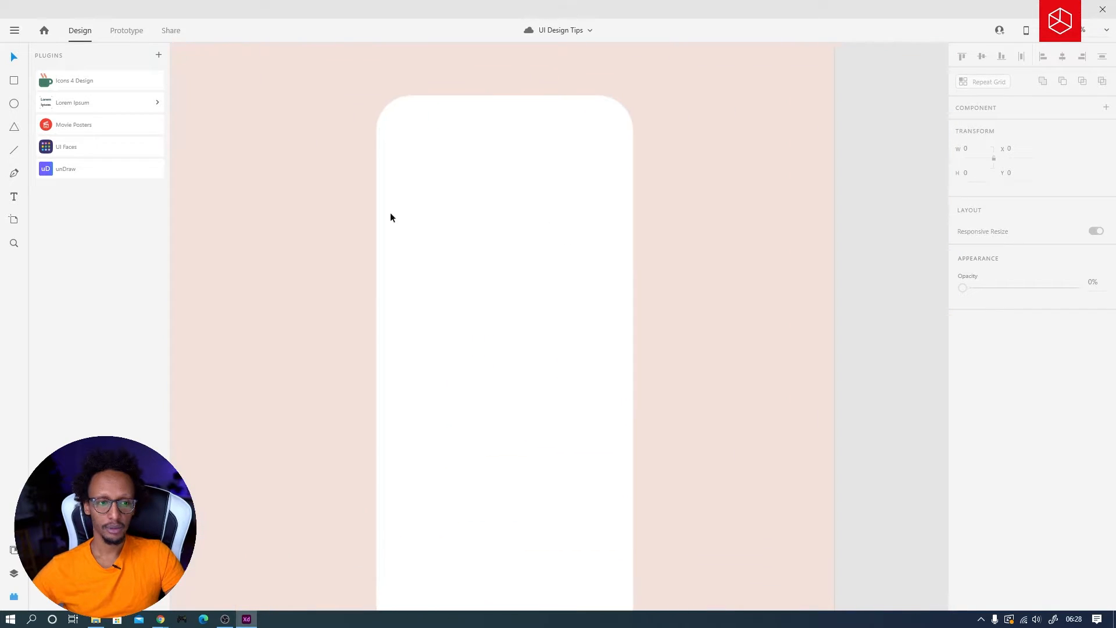
pyautogui.click(14, 81)
pyautogui.moveTo(381, 265); pyautogui.dragTo(587, 345)
pyautogui.moveTo(583, 279); pyautogui.dragTo(570, 286)
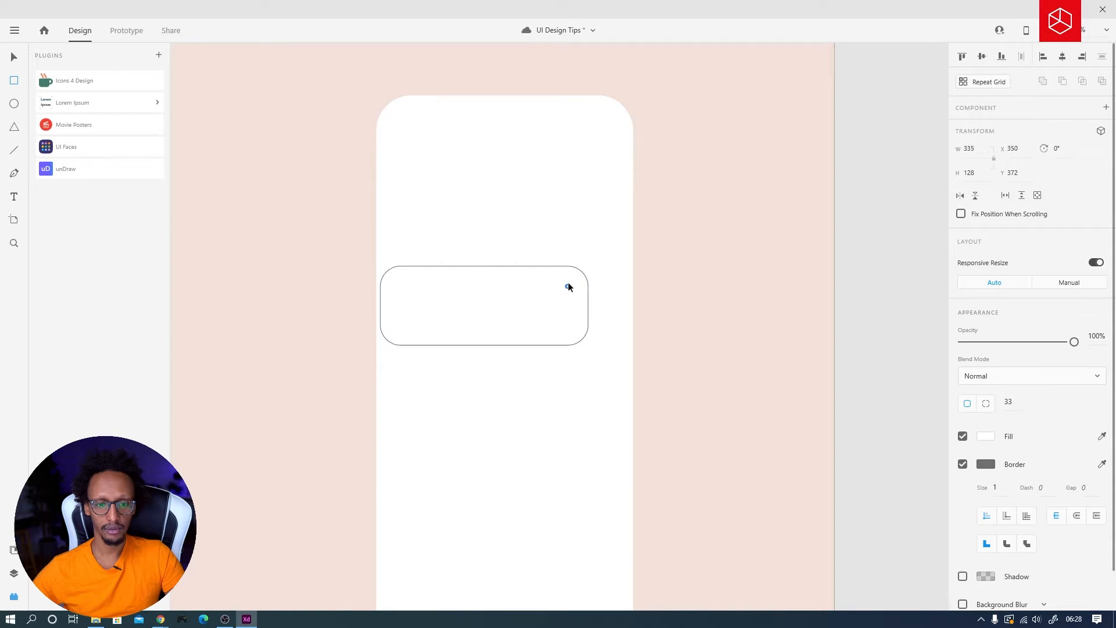
pyautogui.press('v')
pyautogui.moveTo(488, 309); pyautogui.dragTo(507, 310)
pyautogui.scroll(3, 473, 334)
pyautogui.press('t')
pyautogui.press('v')
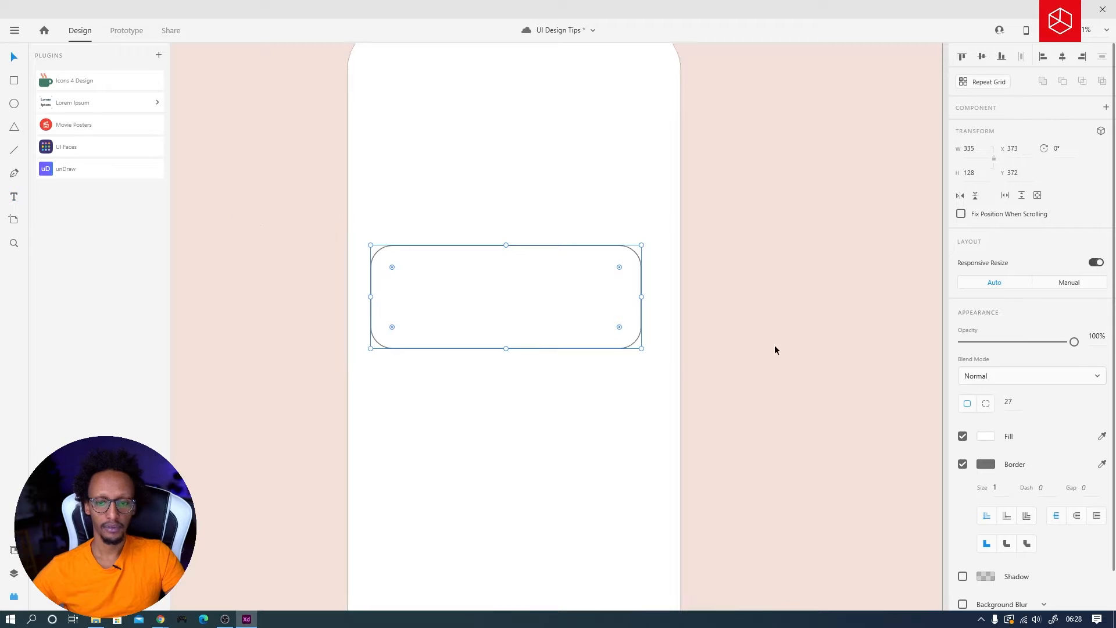
# Step: Remove the rounded rectangle's border, leave its shadow off and fill it with light grey #F6F6F6
pyautogui.click(963, 464)
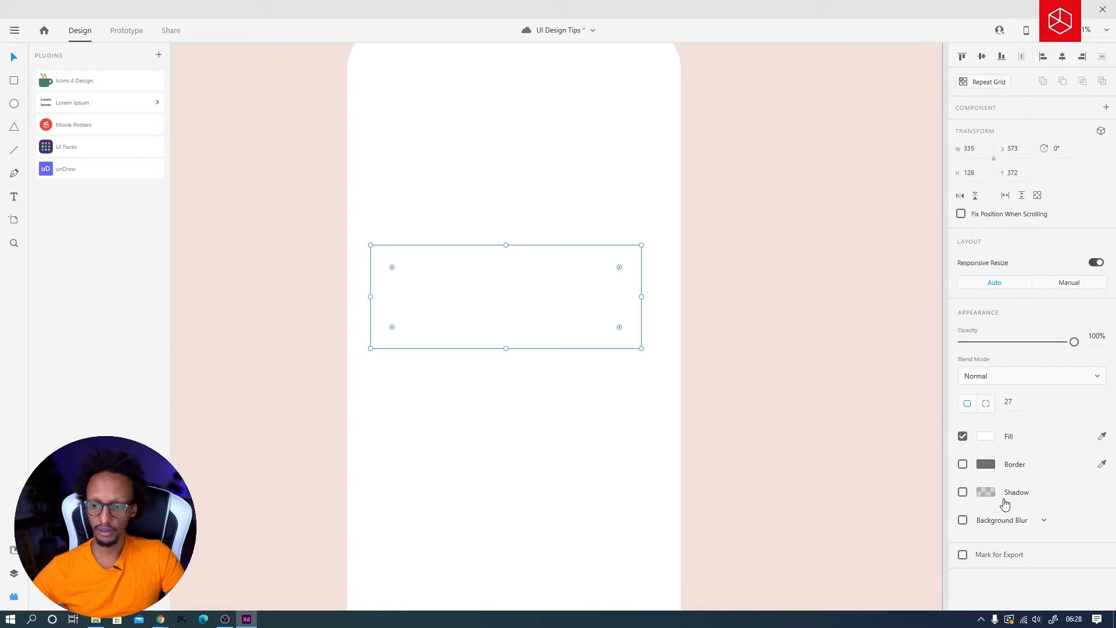
pyautogui.click(963, 493)
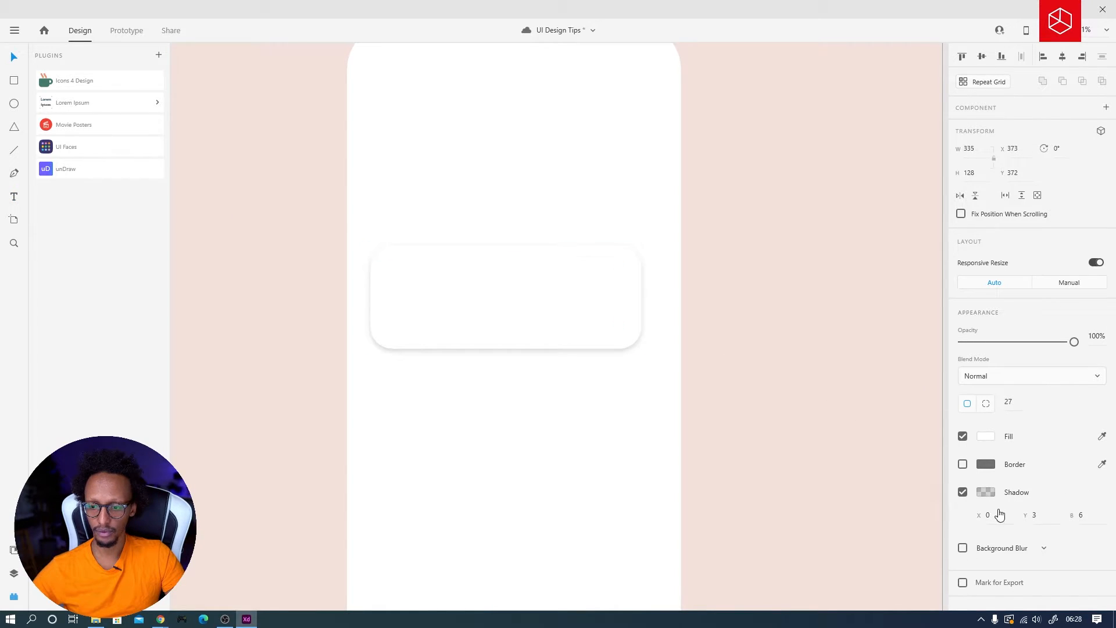
pyautogui.click(962, 492)
pyautogui.click(986, 436)
pyautogui.click(811, 374)
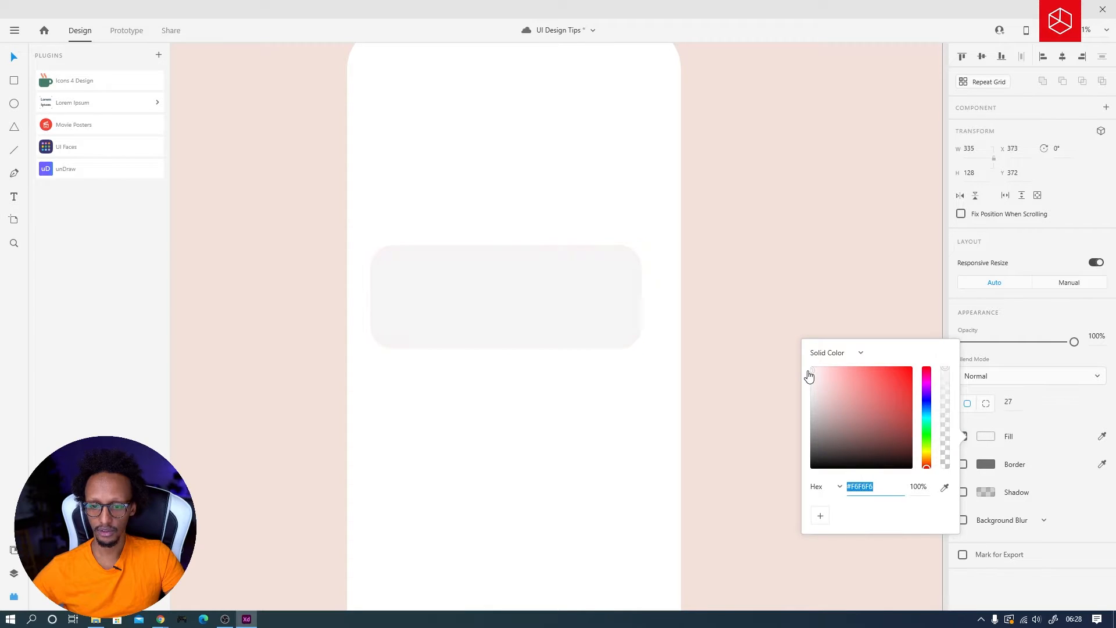
# Step: Place the teal armchair image over the left end of the grey card so it overhangs the card's edge
pyautogui.click(797, 309)
pyautogui.scroll(-3, 724, 233)
pyautogui.moveTo(725, 266); pyautogui.dragTo(681, 572)
pyautogui.moveTo(595, 254); pyautogui.dragTo(662, 506)
pyautogui.moveTo(634, 174); pyautogui.dragTo(682, 585)
pyautogui.moveTo(337, 188); pyautogui.dragTo(550, 565)
pyautogui.moveTo(671, 555); pyautogui.dragTo(650, 188)
pyautogui.moveTo(533, 208); pyautogui.dragTo(606, 562)
pyautogui.moveTo(586, 382); pyautogui.dragTo(529, 80)
pyautogui.moveTo(549, 239); pyautogui.dragTo(445, 460)
pyautogui.click(500, 558)
pyautogui.scroll(3, 500, 560)
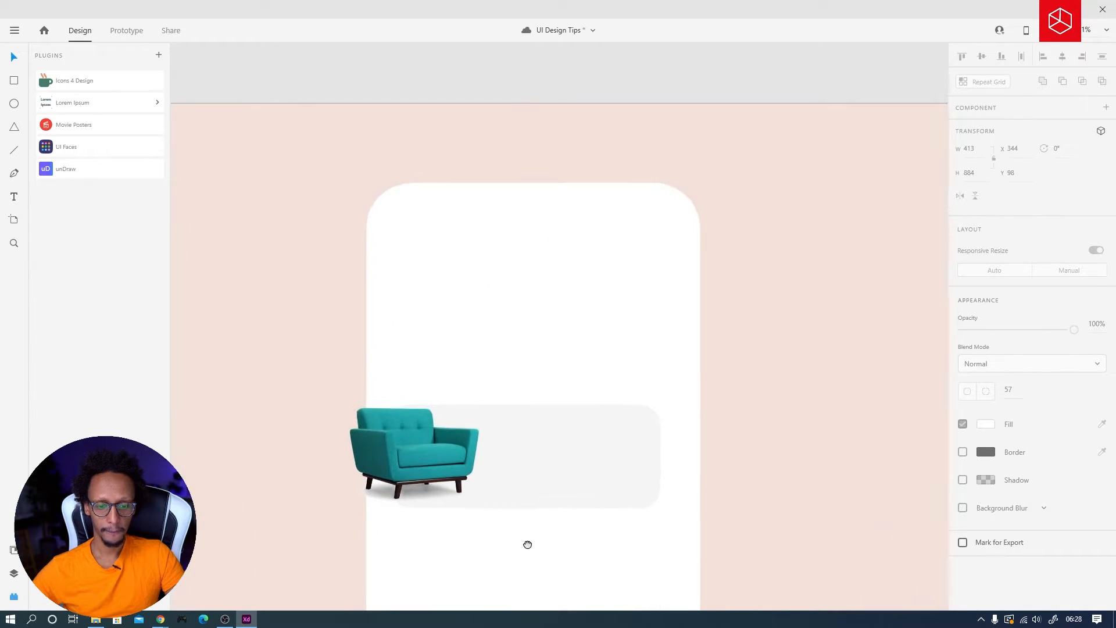
pyautogui.moveTo(528, 545); pyautogui.dragTo(518, 505)
# Step: Add a text box about 158 wide beside the armchair, reading "Armchair" with "$99.23" on the second line
pyautogui.click(488, 378)
pyautogui.click(513, 387)
pyautogui.press('t')
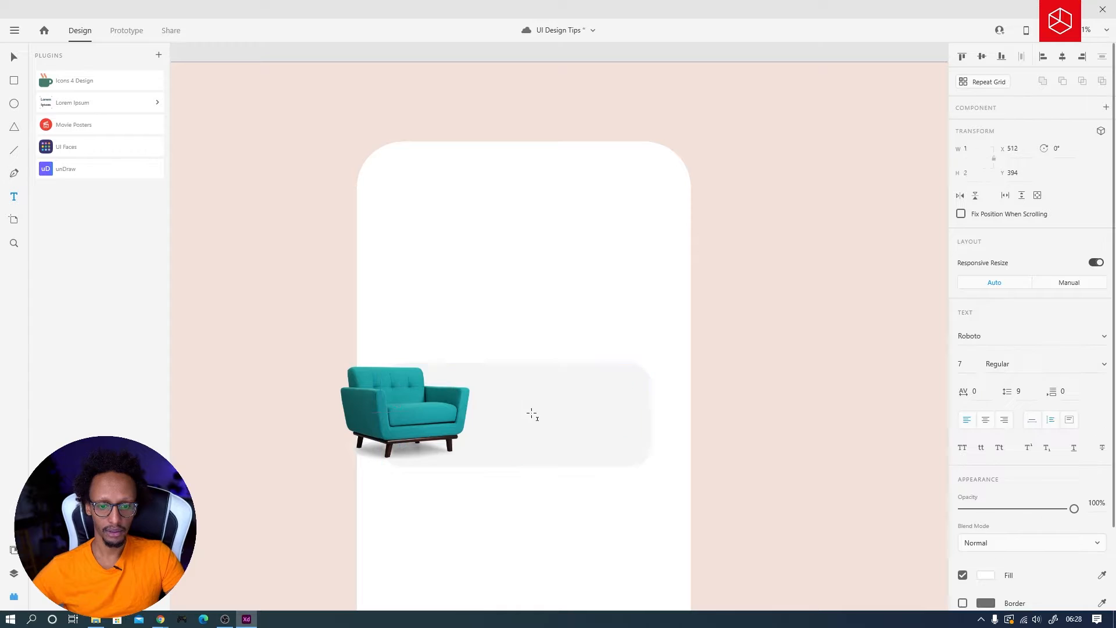
pyautogui.moveTo(493, 382); pyautogui.dragTo(620, 443)
pyautogui.write('Ch')
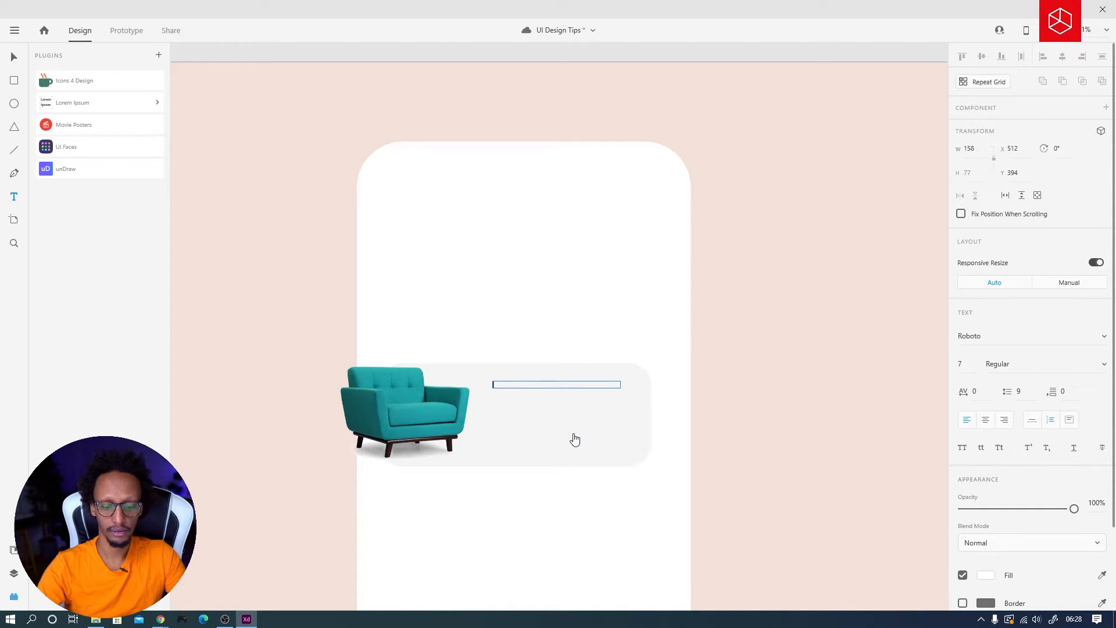
pyautogui.press('Return')
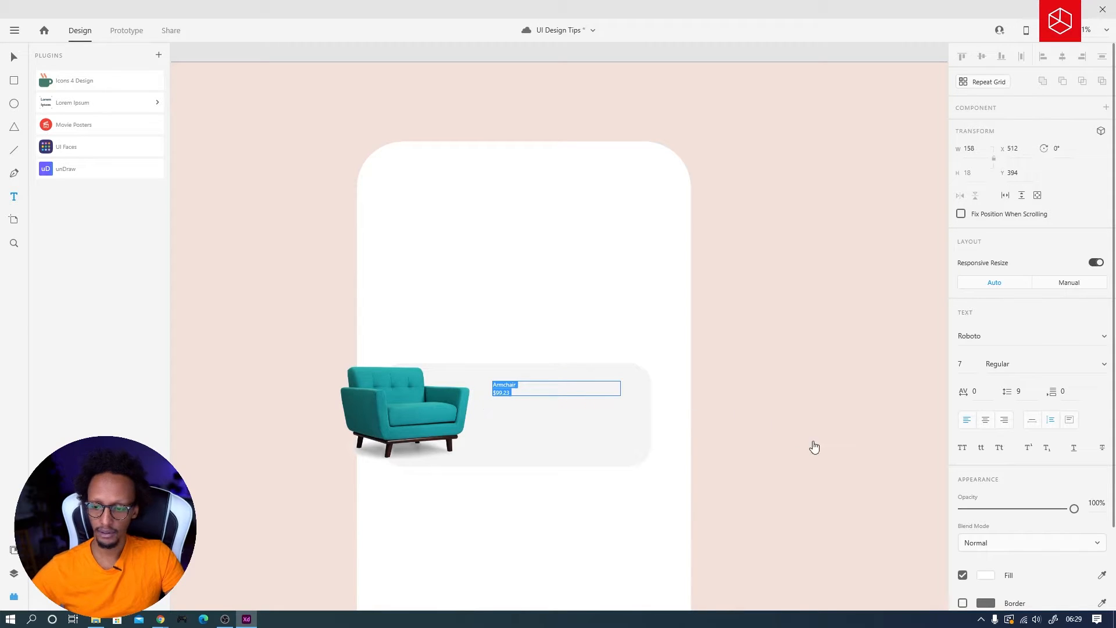
# Step: Set the "Armchair $99.23" text to size 20, colour it with the saved dark navy and move it slightly lower on the card
pyautogui.click(962, 364)
pyautogui.write('20')
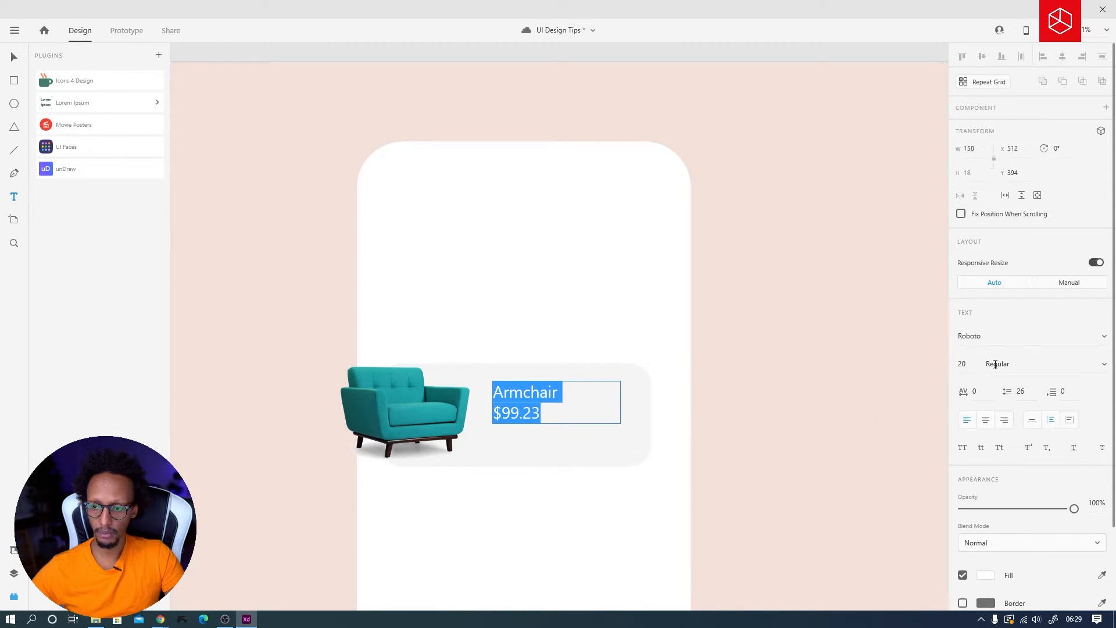
pyautogui.click(14, 550)
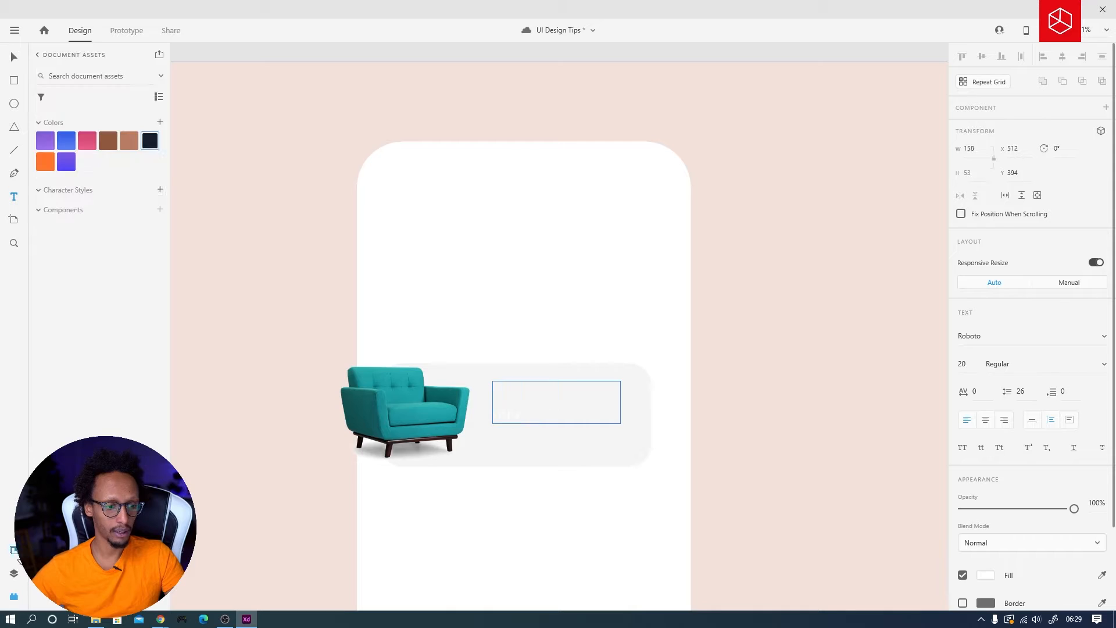
pyautogui.click(227, 167)
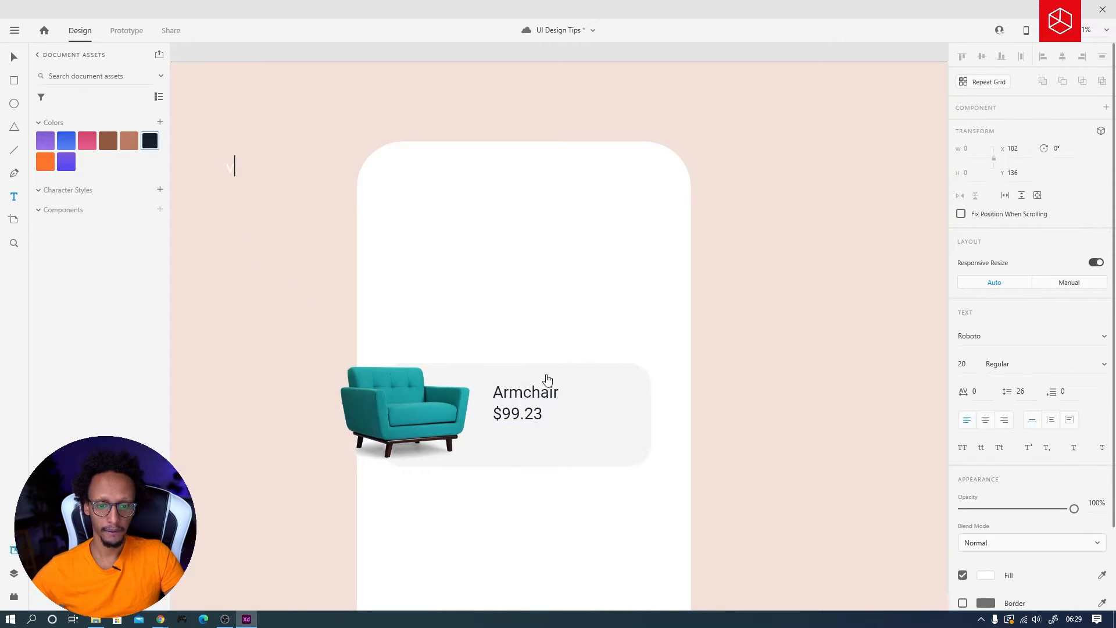
pyautogui.press('Escape')
pyautogui.press('Delete')
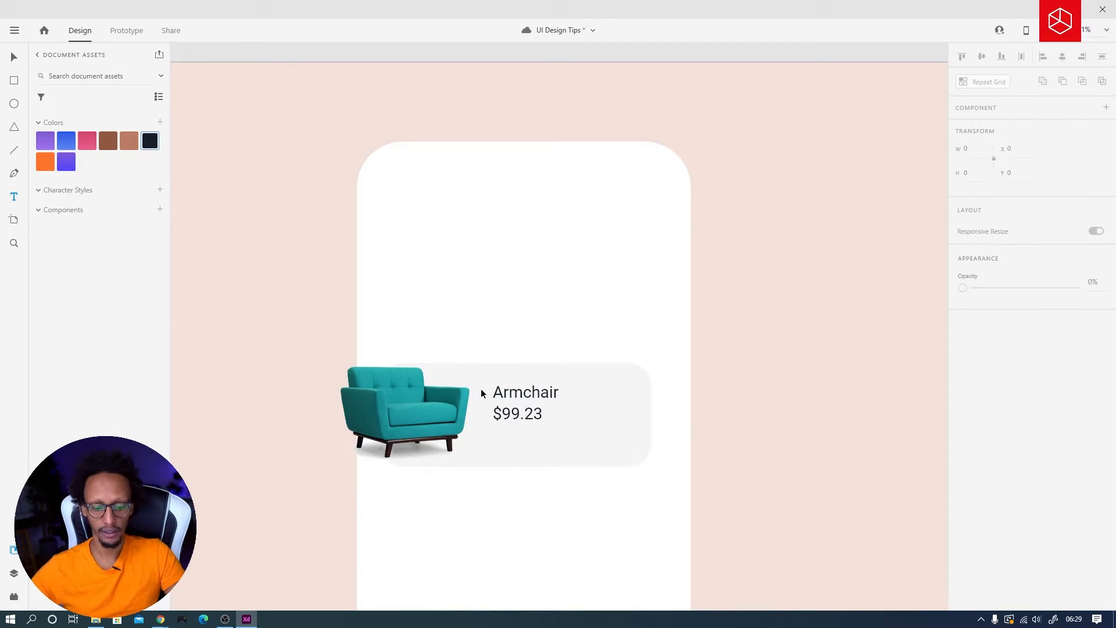
pyautogui.press('v')
pyautogui.moveTo(513, 396); pyautogui.dragTo(508, 407)
# Step: Duplicate the grey card, narrow the copy to 128 × 128 at X 609, fill it with the saved dark brown and send it behind
pyautogui.click(509, 370)
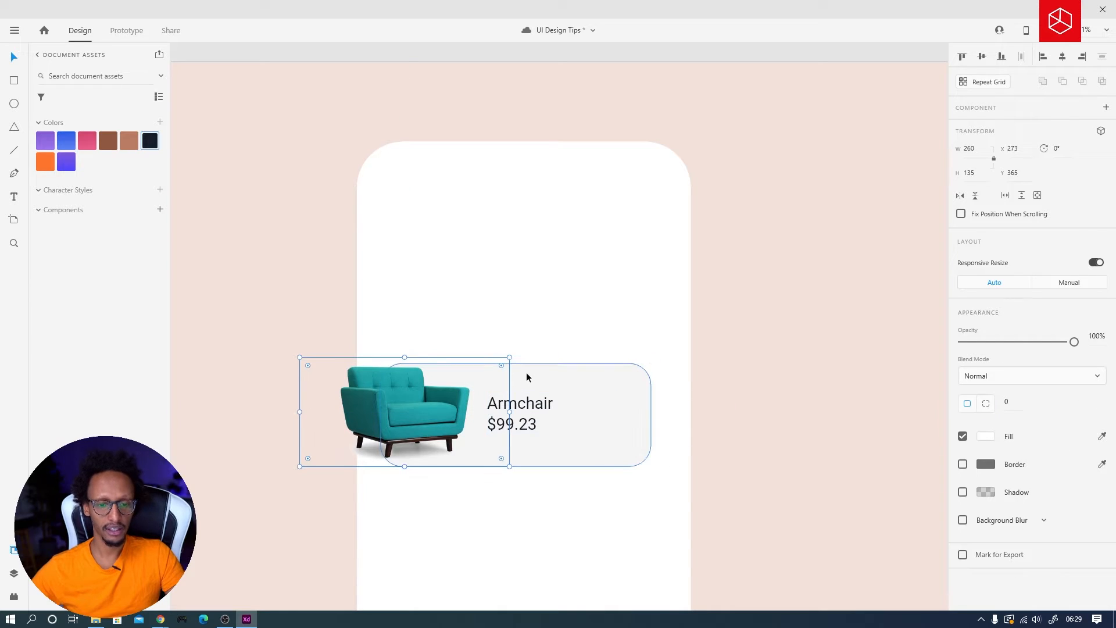
pyautogui.click(530, 371)
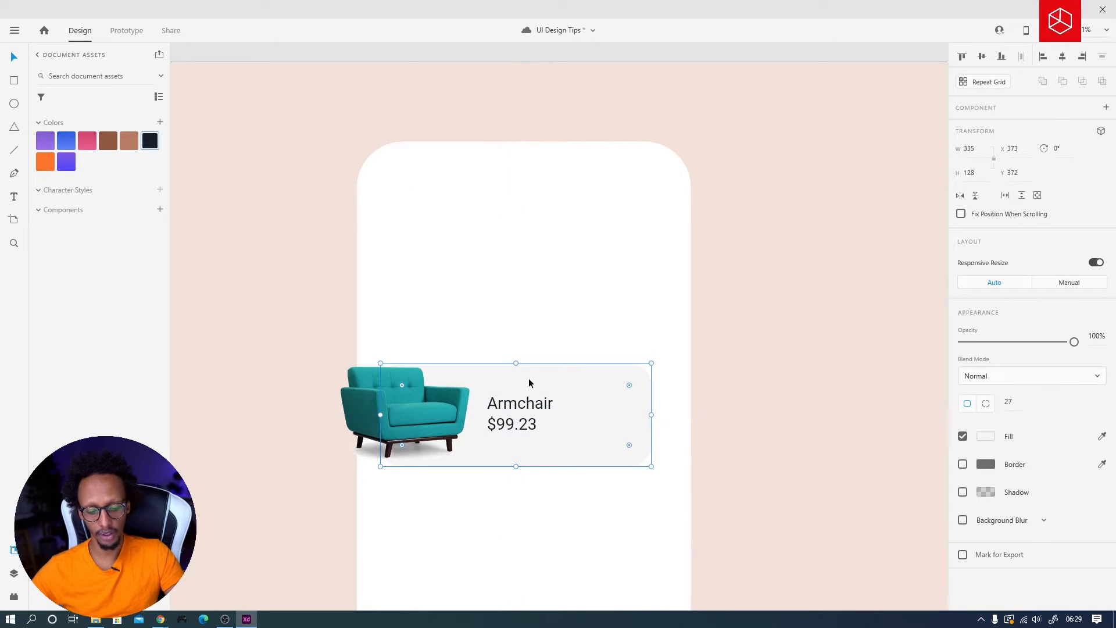
pyautogui.moveTo(529, 381); pyautogui.dragTo(883, 380)
pyautogui.hscroll(4, 730, 368)
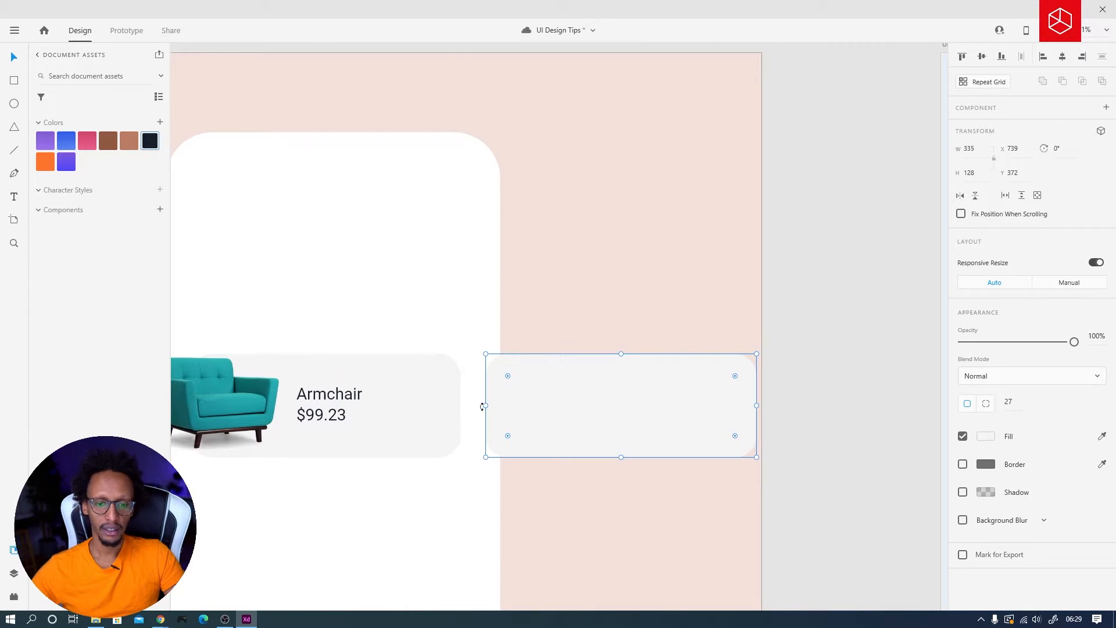
pyautogui.moveTo(487, 403); pyautogui.dragTo(448, 398)
pyautogui.click(108, 140)
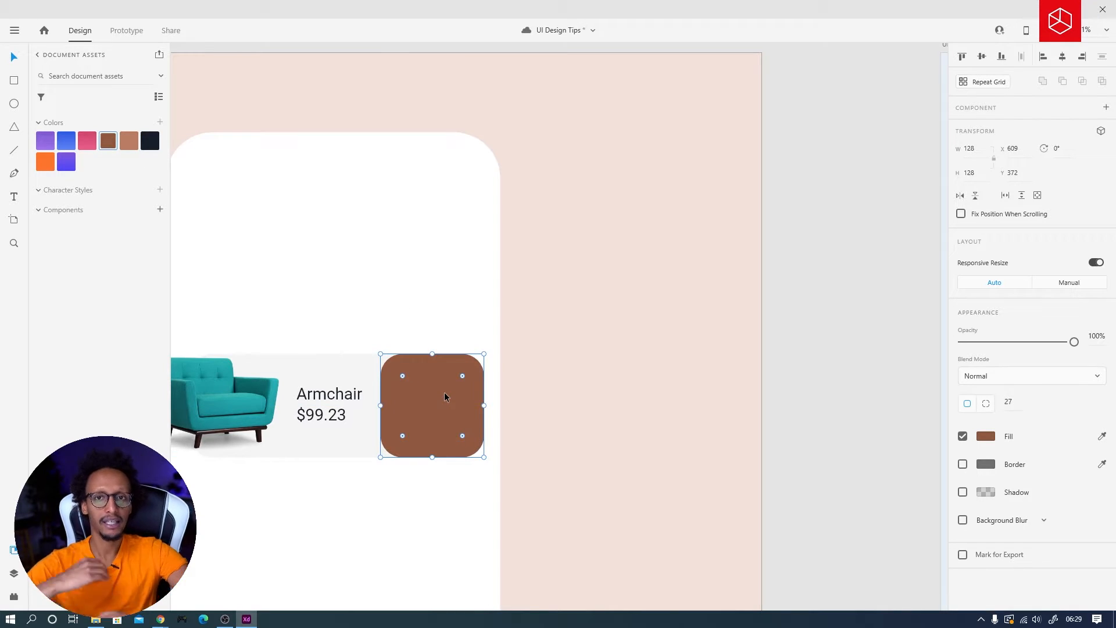
pyautogui.hotkey('ctrl', '[')
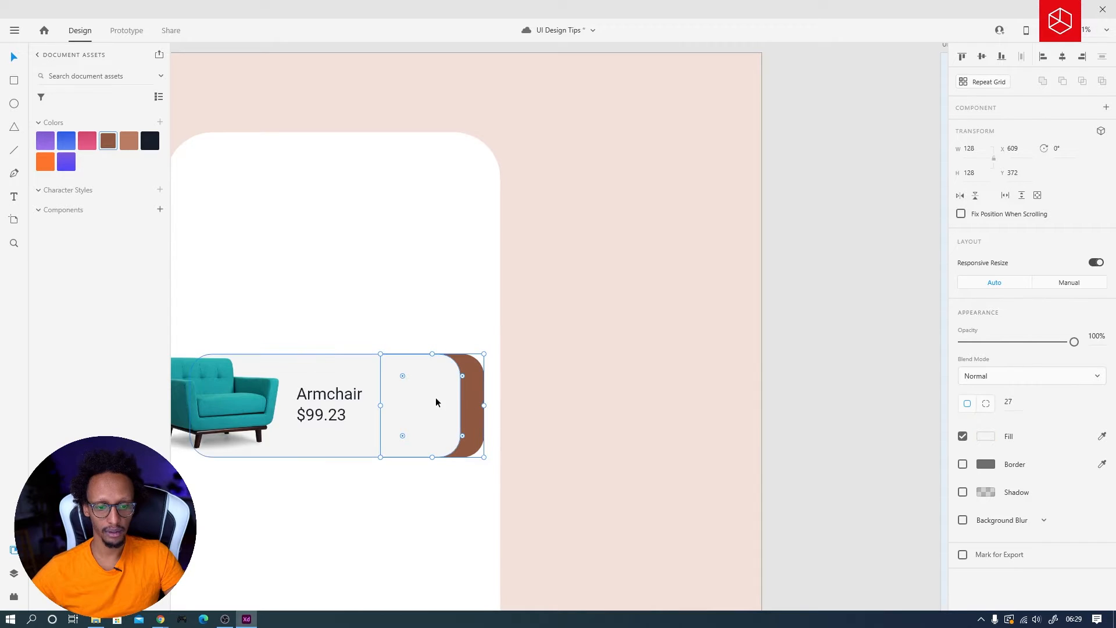
# Step: Shorten the grey card from its right edge, and add a light brown copy of the brown square behind it at X 626
pyautogui.click(441, 401)
pyautogui.moveTo(459, 405); pyautogui.dragTo(401, 406)
pyautogui.click(472, 415)
pyautogui.moveTo(472, 415)
pyautogui.mouseDown()
pyautogui.moveTo(425, 417)
pyautogui.moveTo(478, 429)
pyautogui.mouseUp()
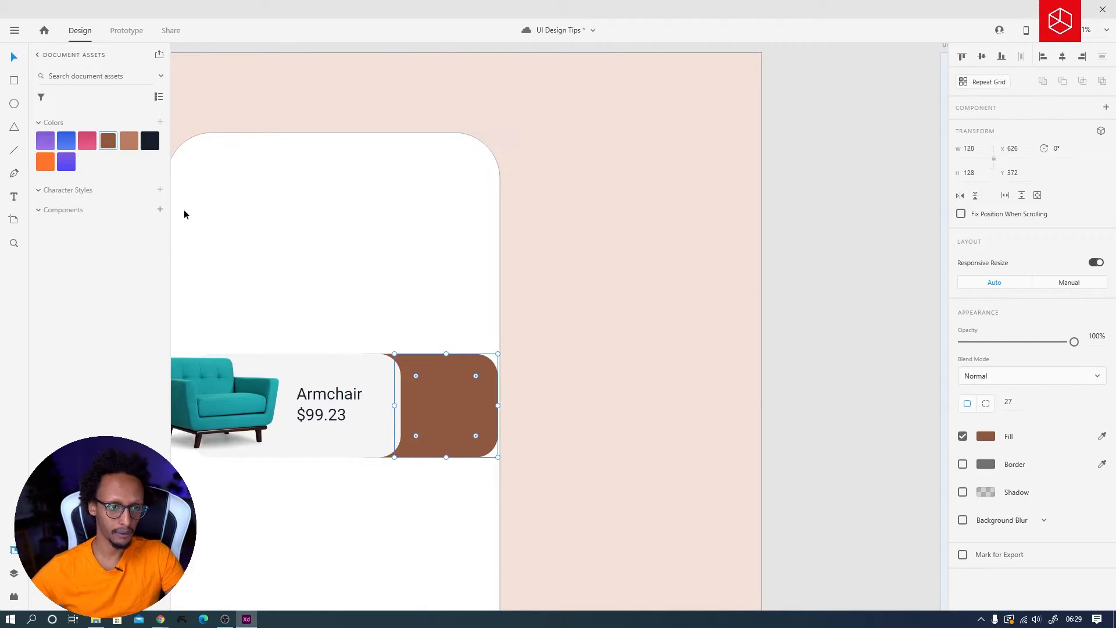
pyautogui.click(129, 142)
pyautogui.hotkey('ctrl', '[')
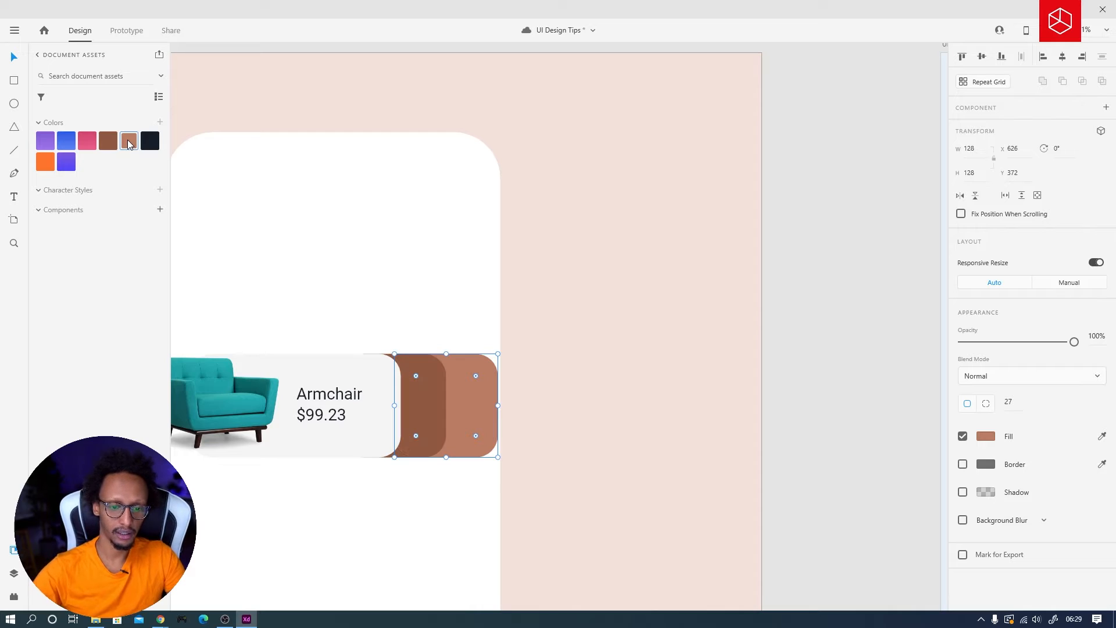
# Step: Duplicate the armchair text below the card and replace the copy's wording with "heart"
pyautogui.click(329, 414)
pyautogui.moveTo(329, 414); pyautogui.dragTo(329, 535)
pyautogui.doubleClick(316, 524)
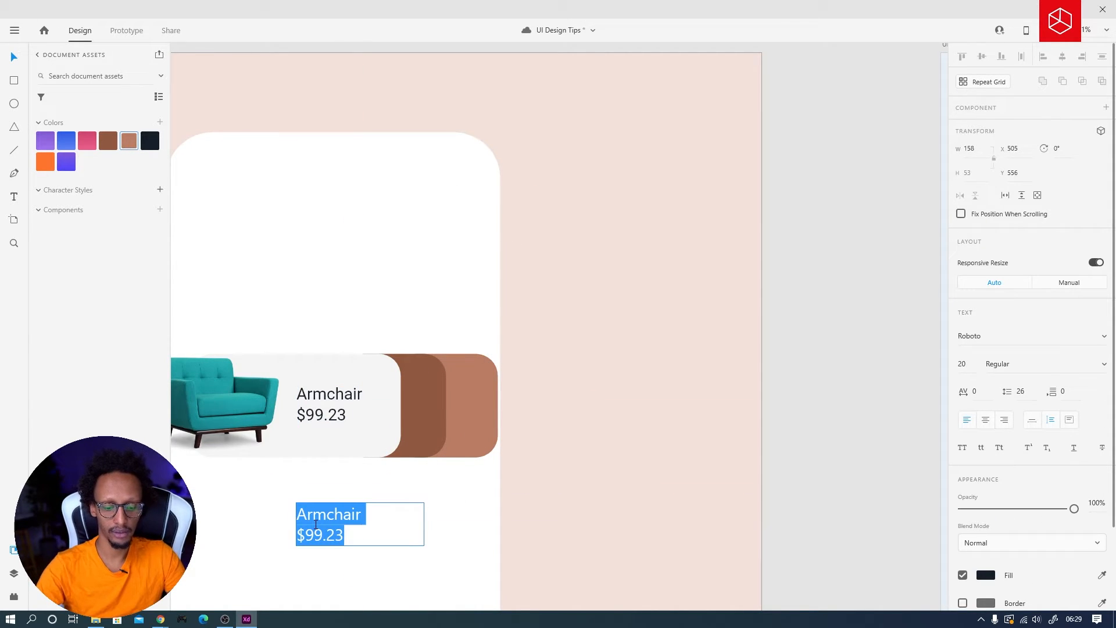
pyautogui.write('heart')
pyautogui.press('Escape')
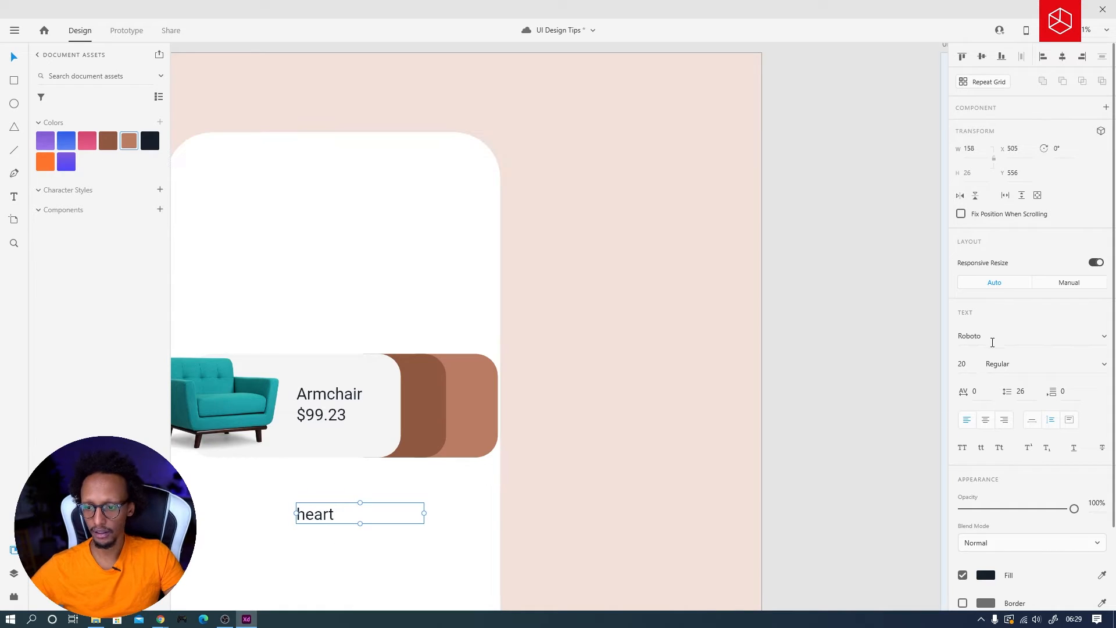
# Step: Change the "heart" text's font to Font Awesome 5 Free, and place the icon and a copy on the two brown strips
pyautogui.click(992, 343)
pyautogui.write('Font Awesome 5 Brands')
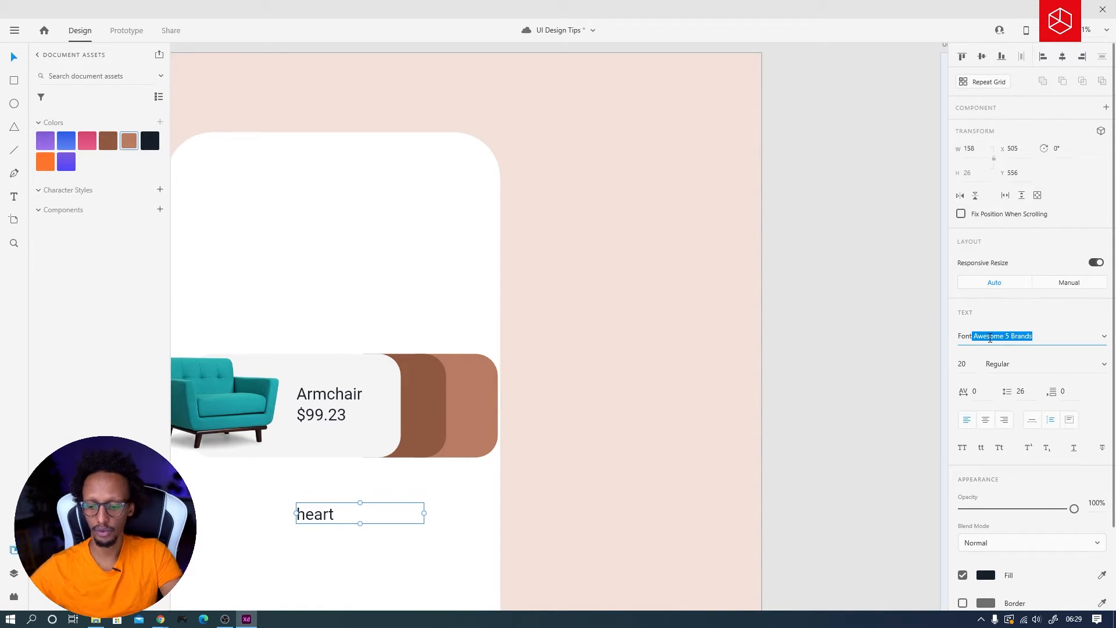
pyautogui.press('Return')
pyautogui.click(1102, 338)
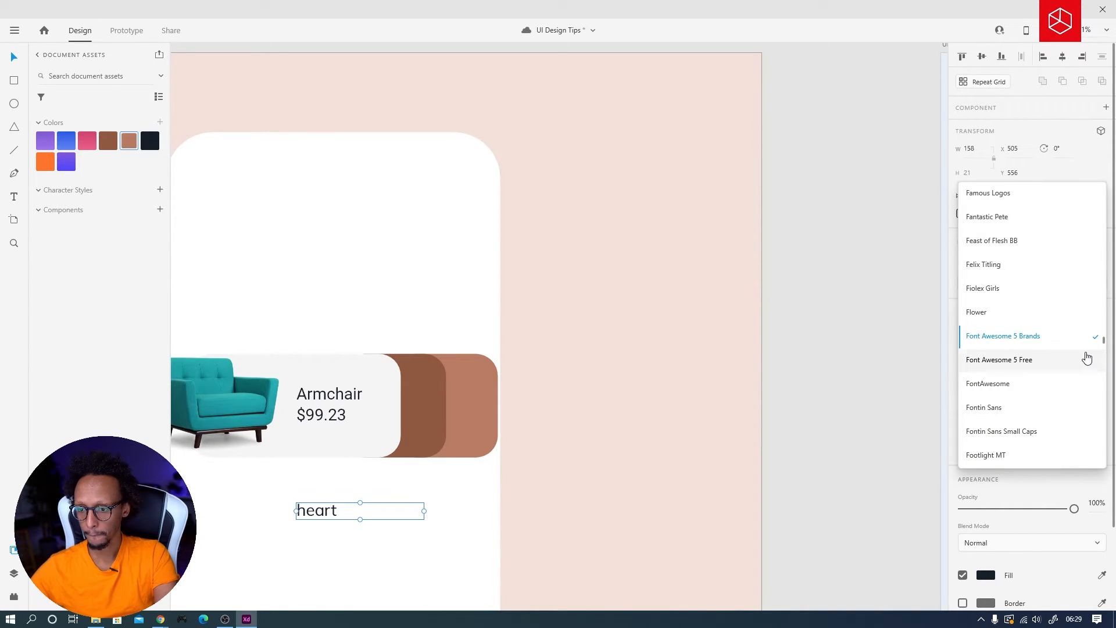
pyautogui.click(1026, 362)
pyautogui.moveTo(300, 511); pyautogui.dragTo(472, 412)
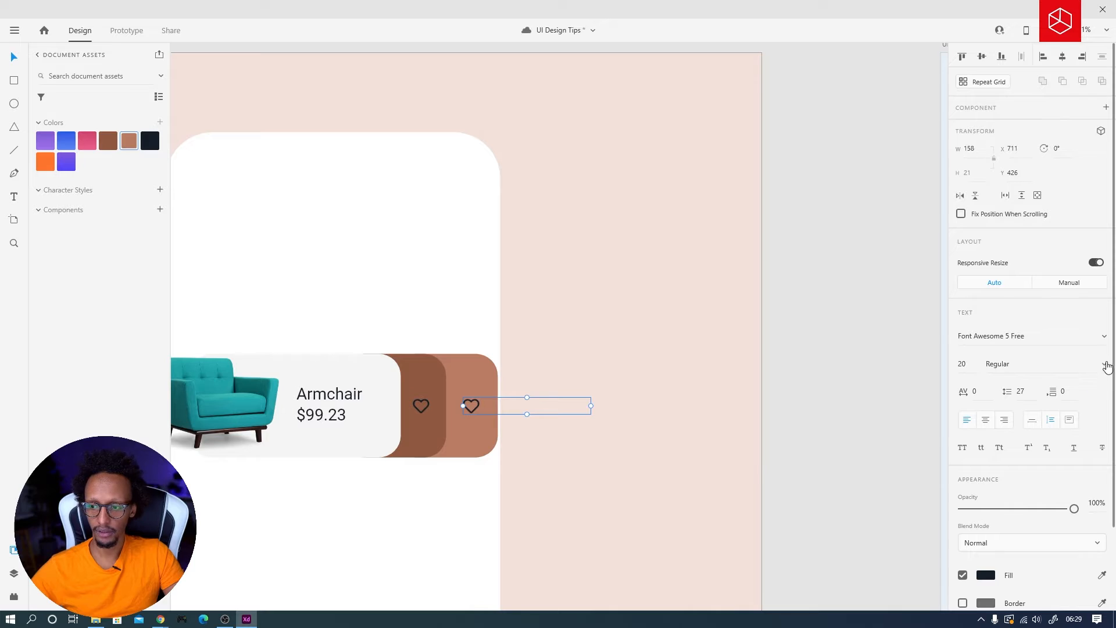
# Step: Give the icon on the light brown strip the Solid style and replace its text with "shopping-basket"
pyautogui.click(1104, 364)
pyautogui.click(995, 386)
pyautogui.doubleClick(475, 407)
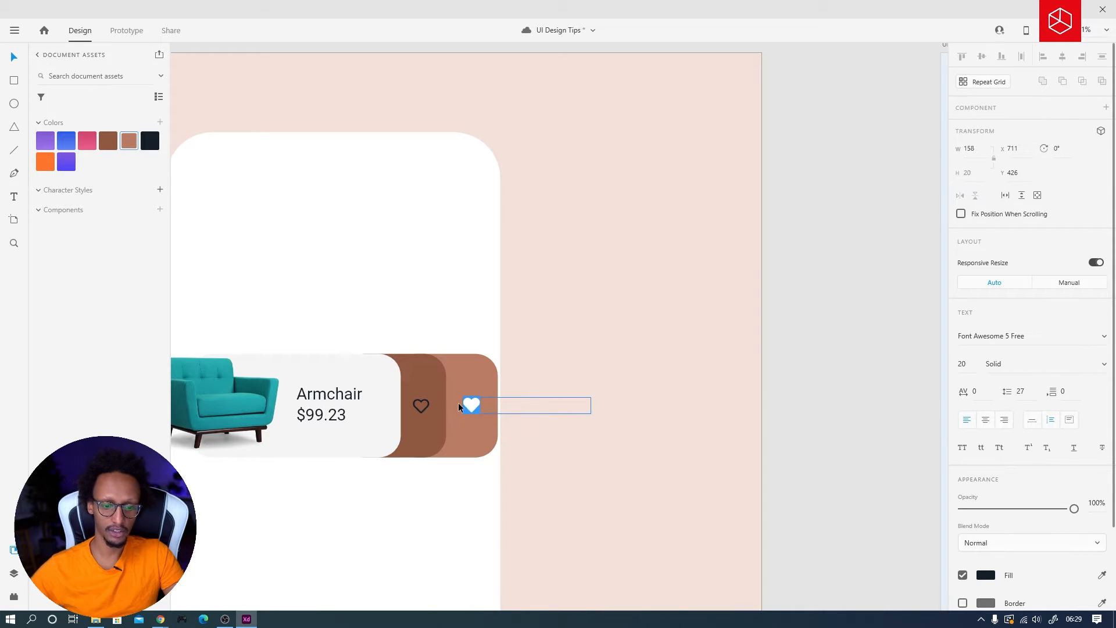
pyautogui.write('shpop')
pyautogui.press('BackSpace')
pyautogui.press('BackSpace')
pyautogui.press('BackSpace')
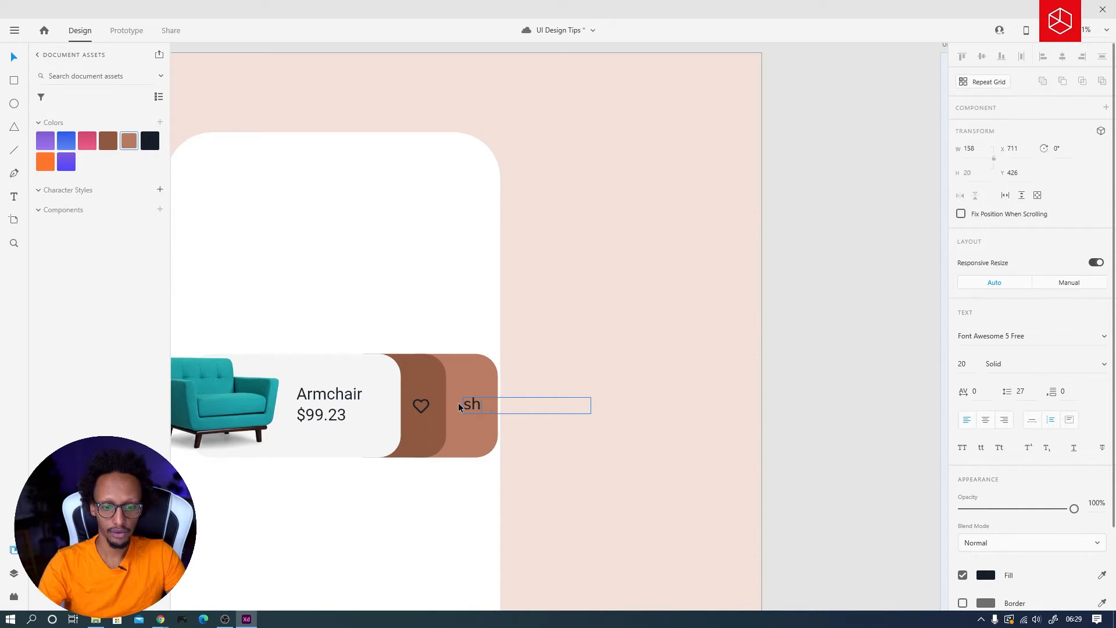
pyautogui.write('opping-basket')
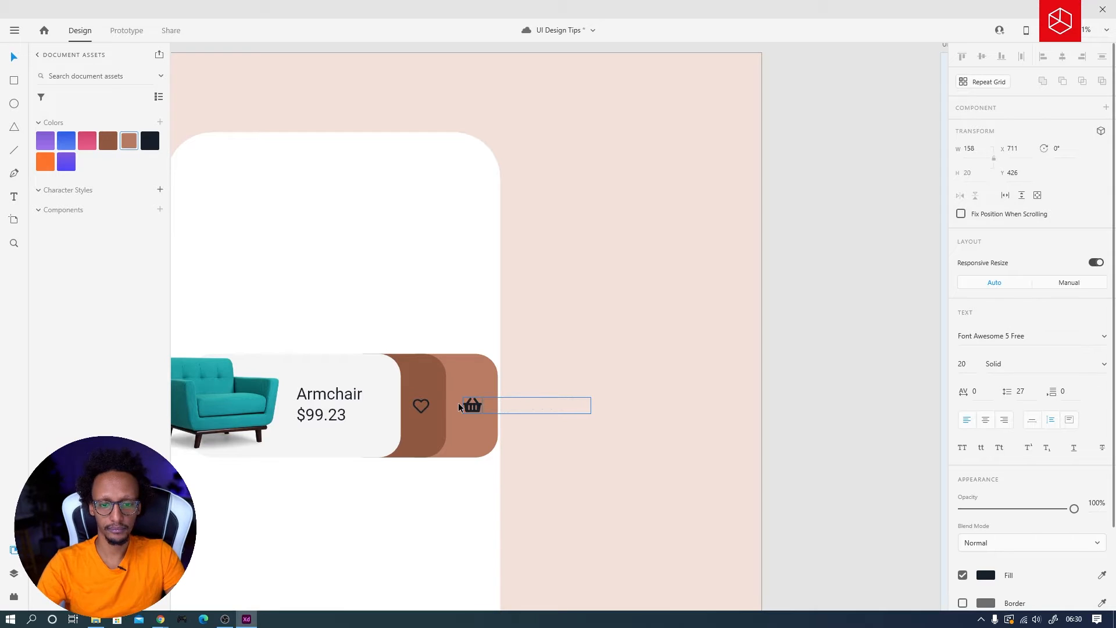
pyautogui.press('Escape')
pyautogui.click(690, 497)
# Step: Recolour the heart and basket icons white
pyautogui.moveTo(460, 421); pyautogui.dragTo(521, 412)
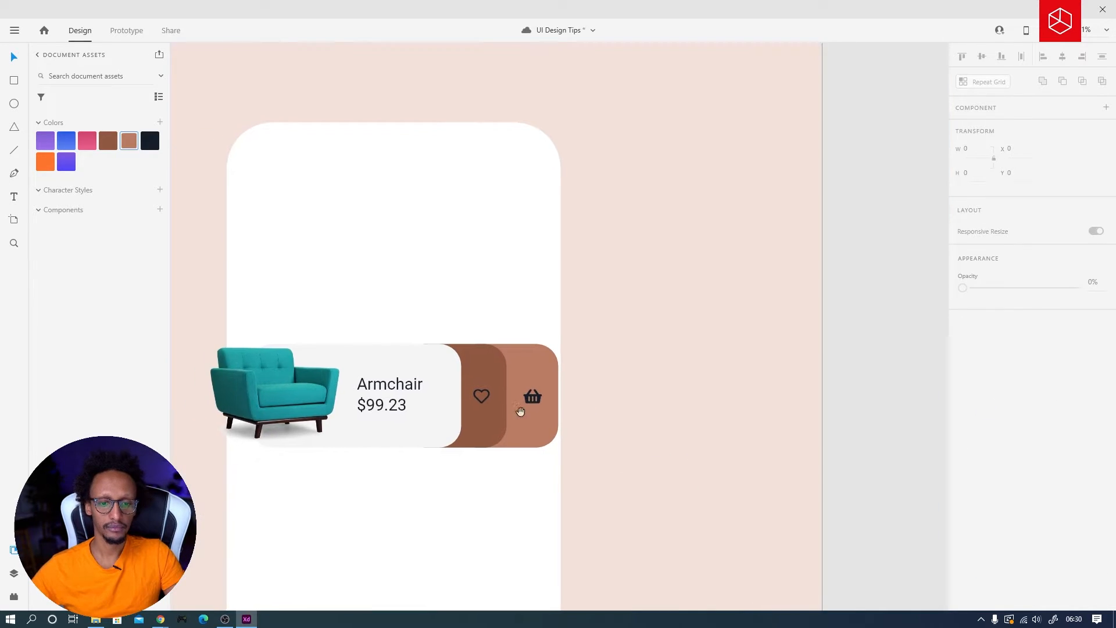
pyautogui.click(531, 397)
pyautogui.keyDown('shift'); pyautogui.click(484, 394); pyautogui.keyUp('shift')
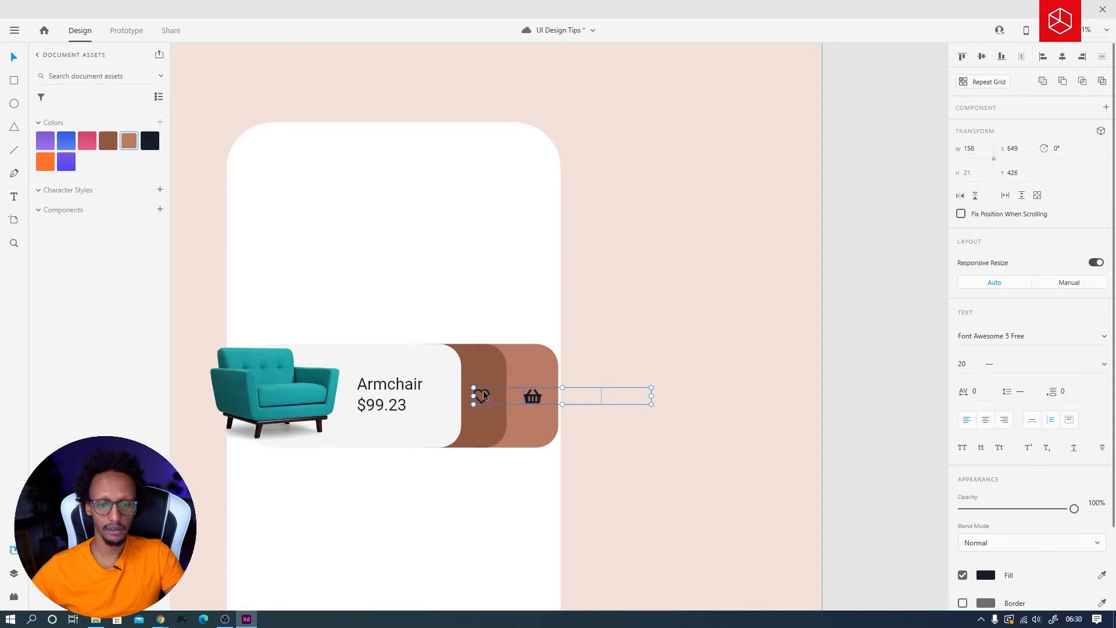
pyautogui.click(985, 575)
pyautogui.click(812, 445)
pyautogui.click(710, 333)
pyautogui.moveTo(627, 415); pyautogui.dragTo(715, 396)
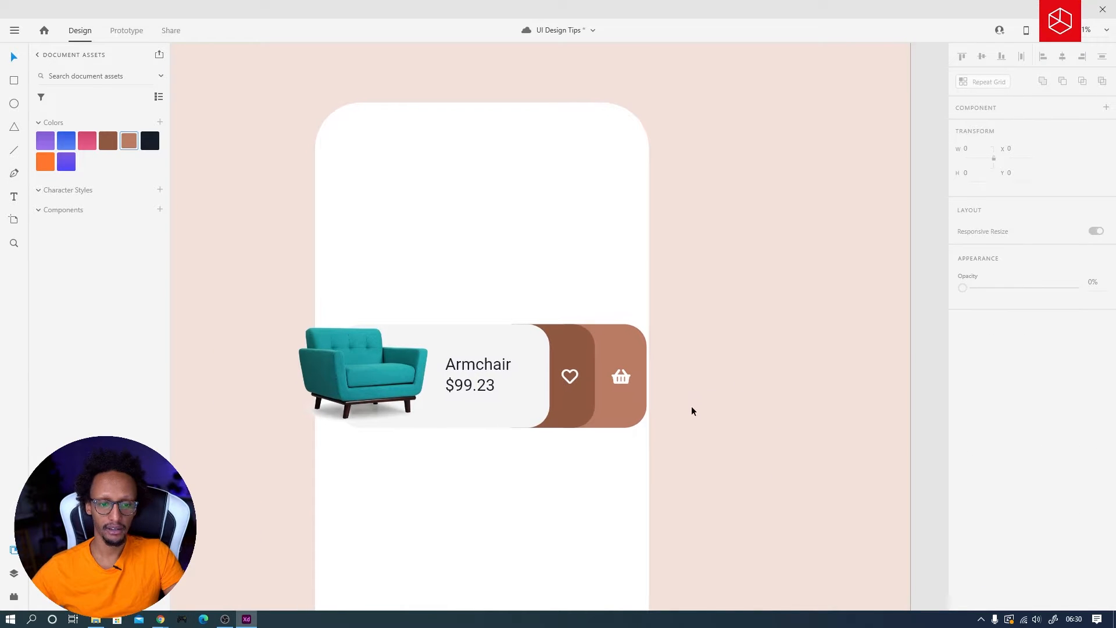
# Step: Enlarge the armchair image so it rises above the grey card, and shift it slightly left
pyautogui.scroll(-2, 691, 405)
pyautogui.click(474, 379)
pyautogui.moveTo(516, 345); pyautogui.dragTo(538, 330)
pyautogui.moveTo(451, 376); pyautogui.dragTo(444, 376)
pyautogui.click(515, 527)
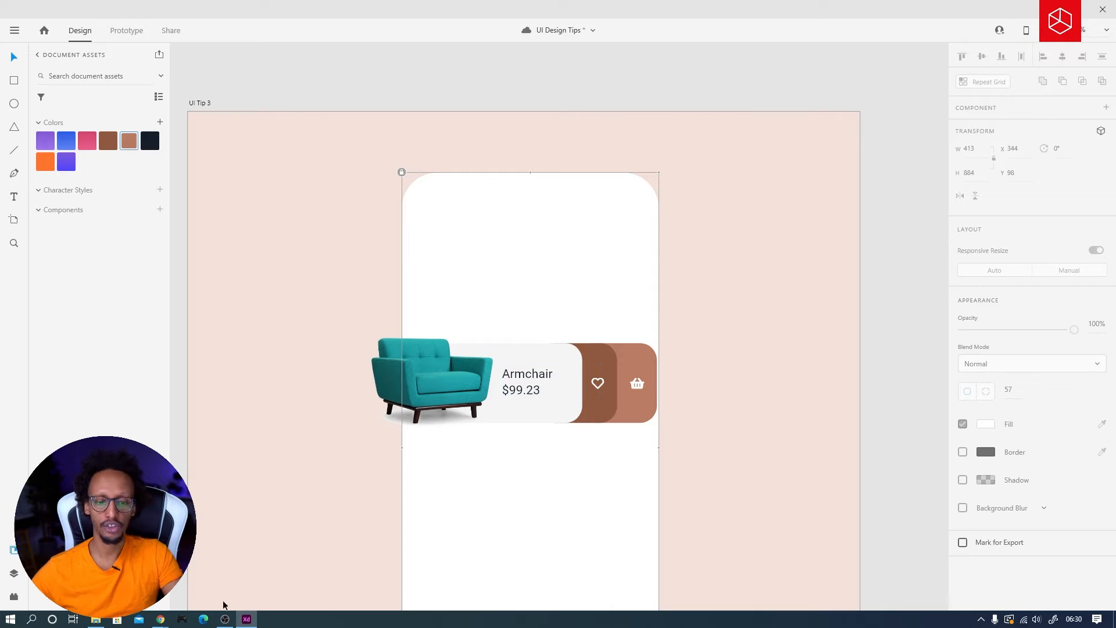
# Step: Switch to Chrome and examine overlapping elements in the Furniture App Landing Page, Online Course App and Smart Home Mobile App Dribbble shots
pyautogui.click(163, 620)
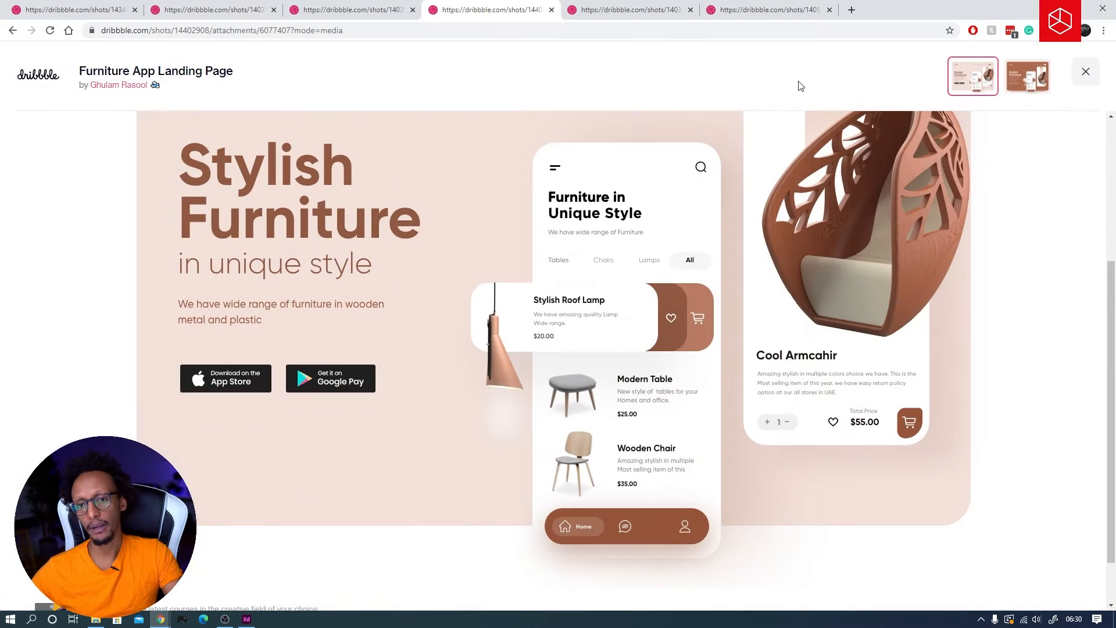
pyautogui.click(741, 8)
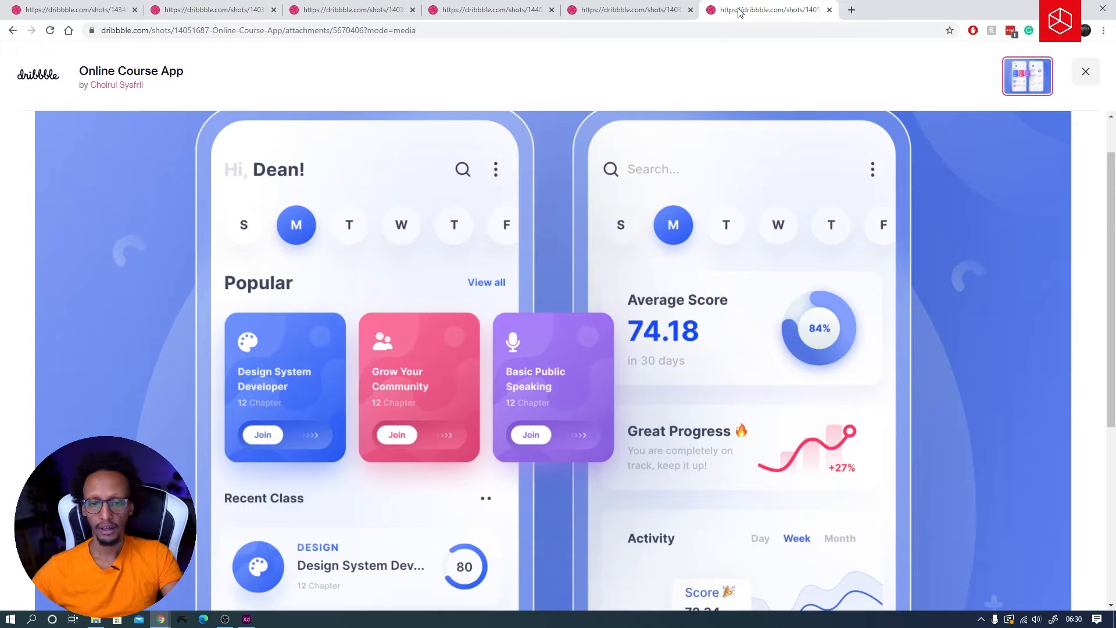
pyautogui.click(645, 8)
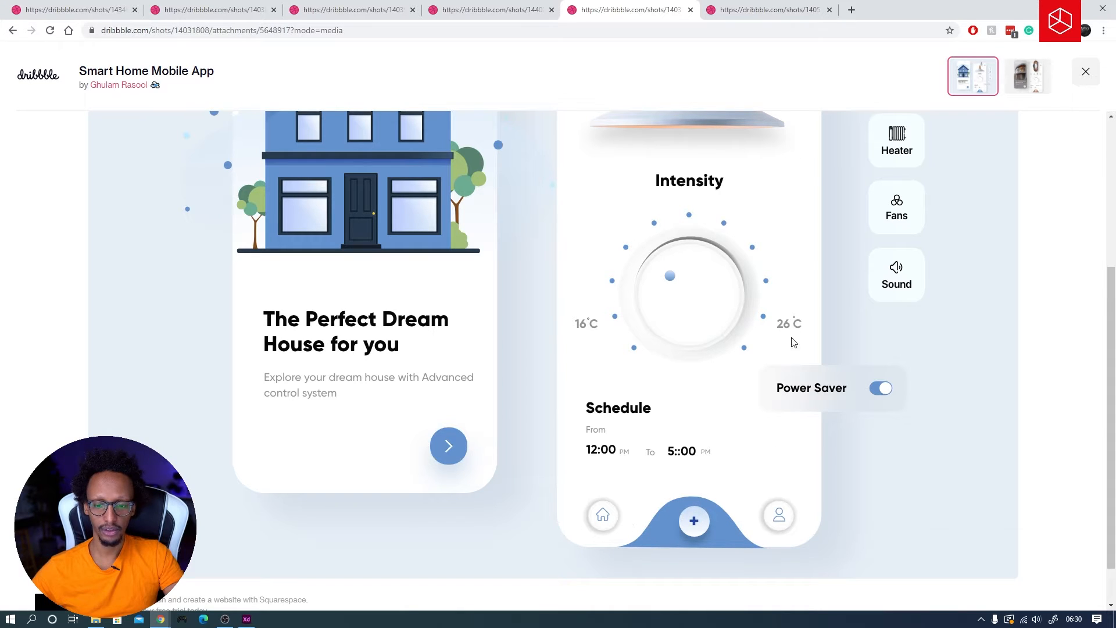
pyautogui.click(1042, 8)
# Step: Back in XD's light blue artboard, draw a borderless 59 × 59 circle near the white phone's bottom-left corner, filled with the artboard's light blue
pyautogui.click(822, 369)
pyautogui.moveTo(824, 372); pyautogui.dragTo(314, 273)
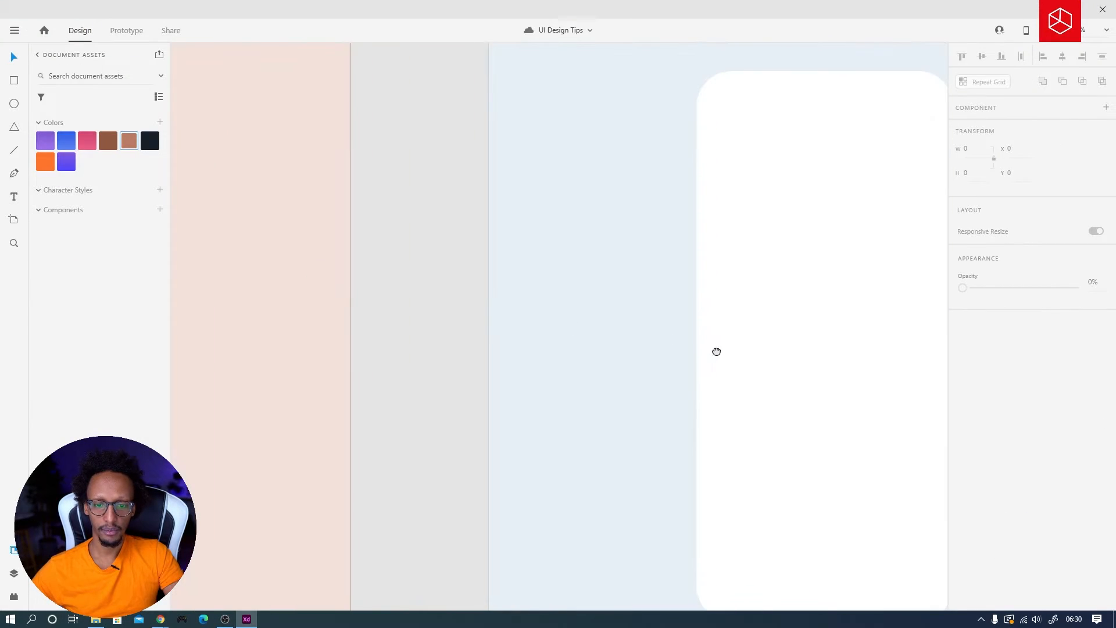
pyautogui.moveTo(738, 360); pyautogui.dragTo(410, 218)
pyautogui.scroll(2, 498, 476)
pyautogui.press('e')
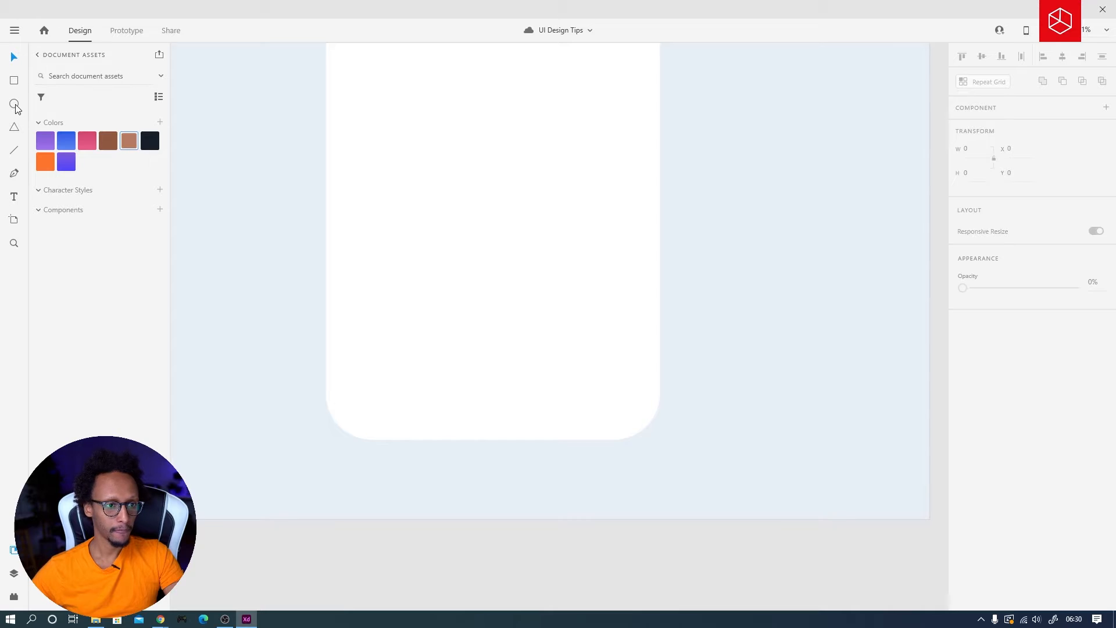
pyautogui.moveTo(378, 380)
pyautogui.mouseDown()
pyautogui.moveTo(426, 430)
pyautogui.moveTo(390, 394)
pyautogui.mouseUp()
pyautogui.press('i')
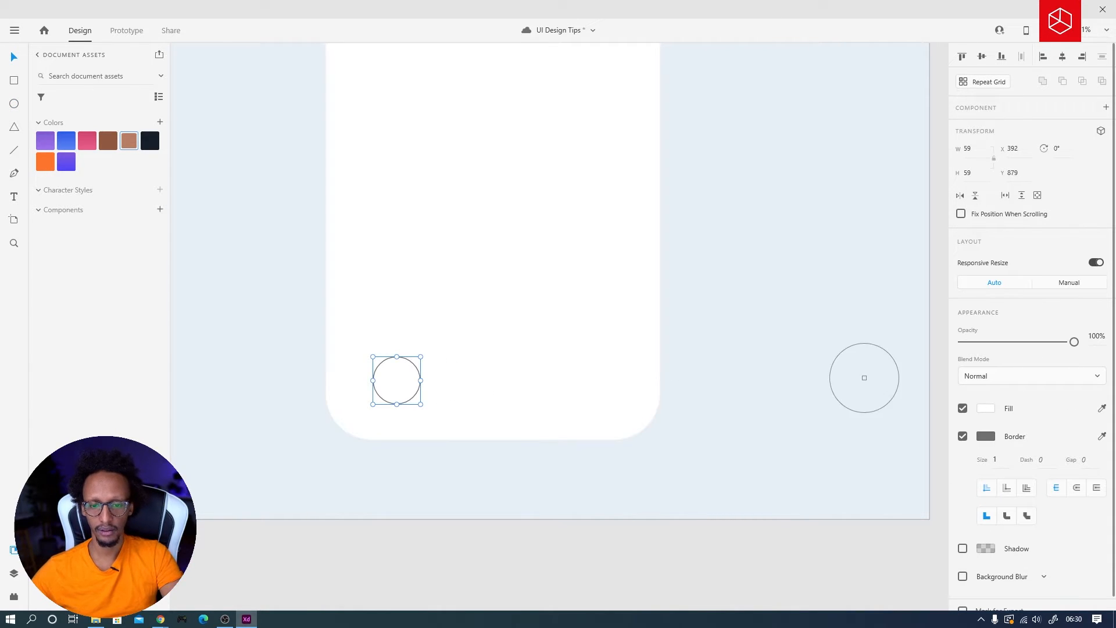
pyautogui.click(865, 377)
pyautogui.click(963, 437)
# Step: Copy the small circle to the phone's bottom-right, and place an enlarged 147 × 147 copy between them at X 475, Y 869
pyautogui.moveTo(388, 399); pyautogui.dragTo(558, 439)
pyautogui.moveTo(490, 392)
pyautogui.mouseDown()
pyautogui.moveTo(491, 445)
pyautogui.moveTo(475, 412)
pyautogui.moveTo(478, 441)
pyautogui.moveTo(493, 389)
pyautogui.mouseUp()
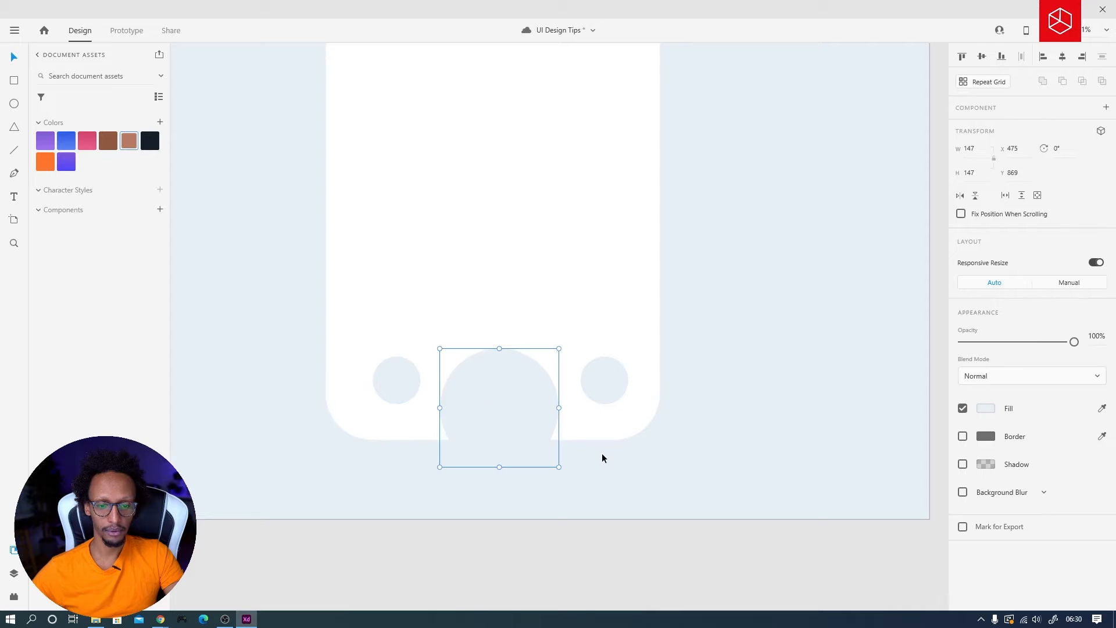
pyautogui.click(602, 454)
# Step: Fill the large middle circle with the medium blue sampled from the darker blue reference rectangle
pyautogui.click(500, 408)
pyautogui.press('space')
pyautogui.moveTo(413, 242); pyautogui.dragTo(456, 595)
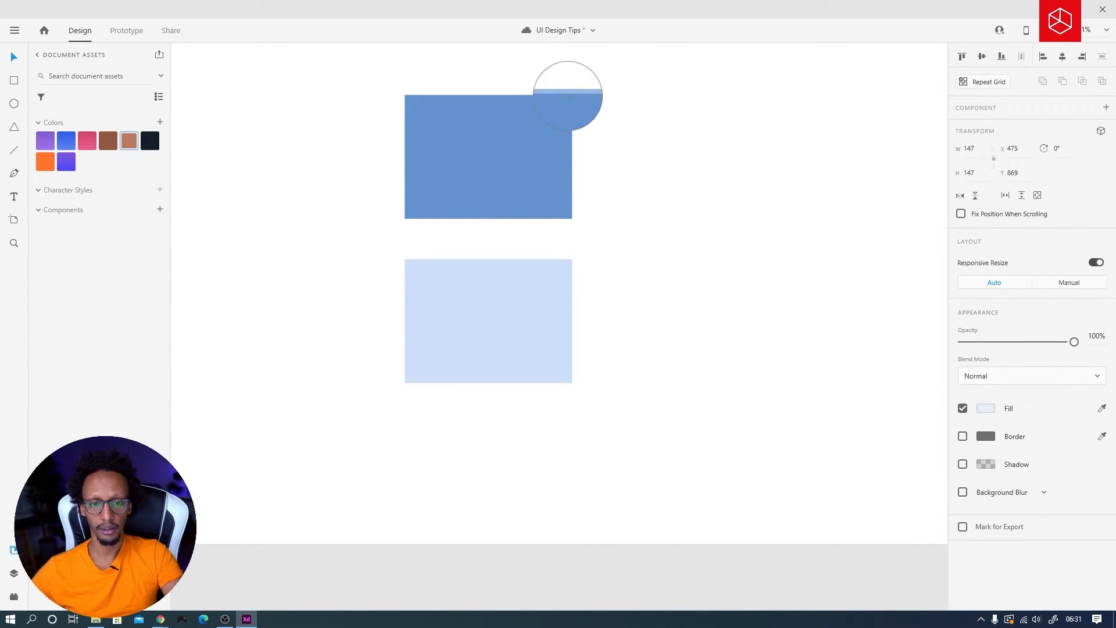
pyautogui.scroll(-1, 665, 256)
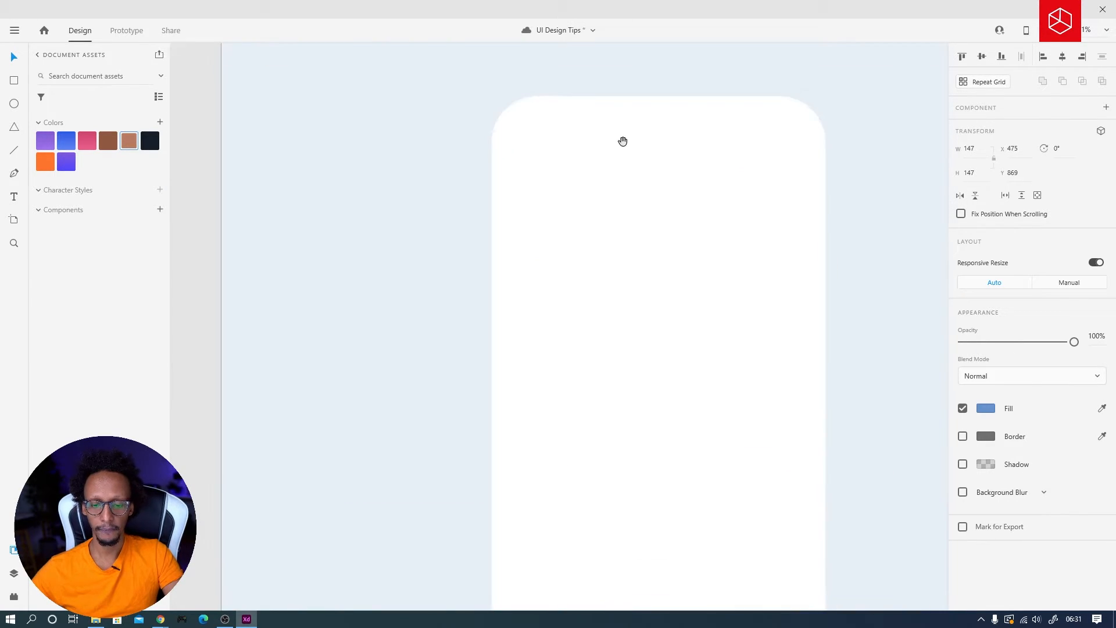
pyautogui.scroll(-6, 623, 140)
pyautogui.click(581, 451)
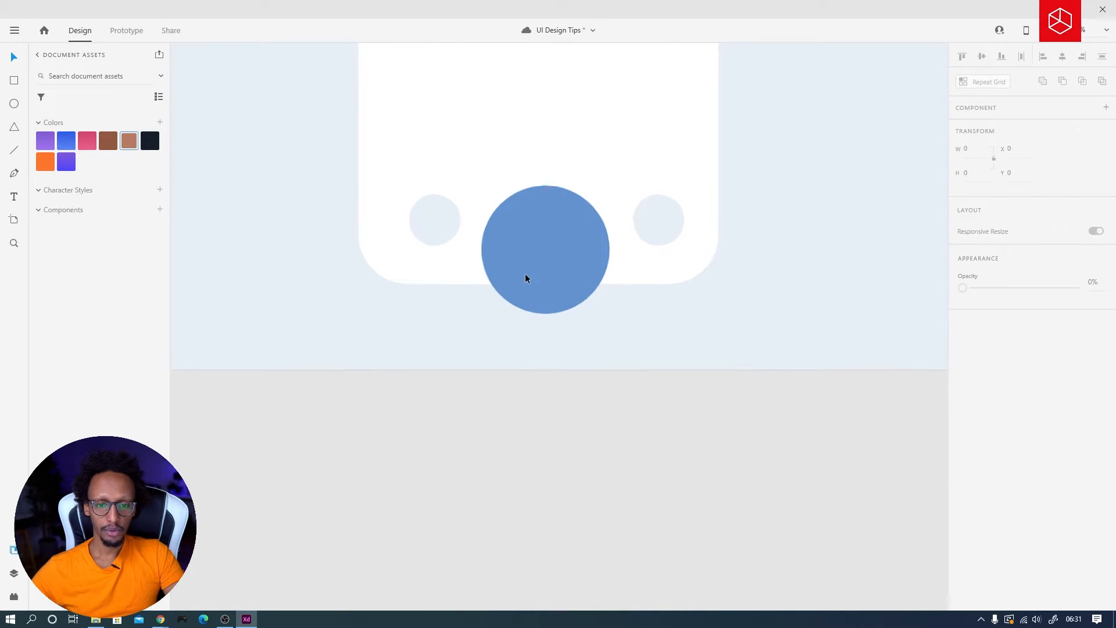
# Step: Draw a closed pen shape about 218 × 107, curving from the blue circle's left edge to the phone's bottom edge and extending below it
pyautogui.scroll(5, 525, 277)
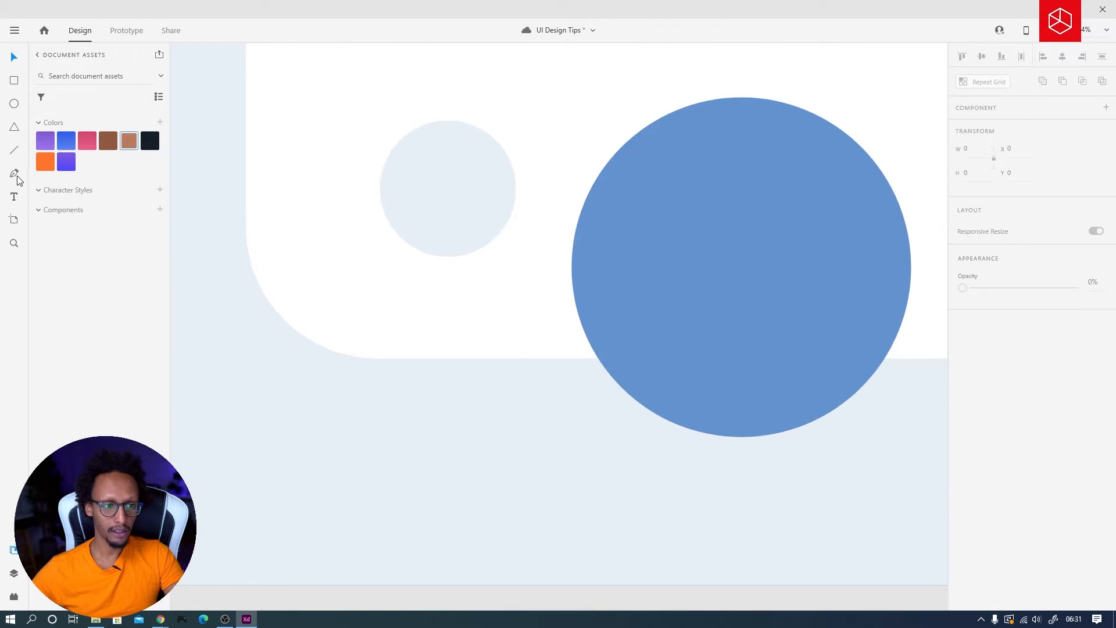
pyautogui.click(16, 175)
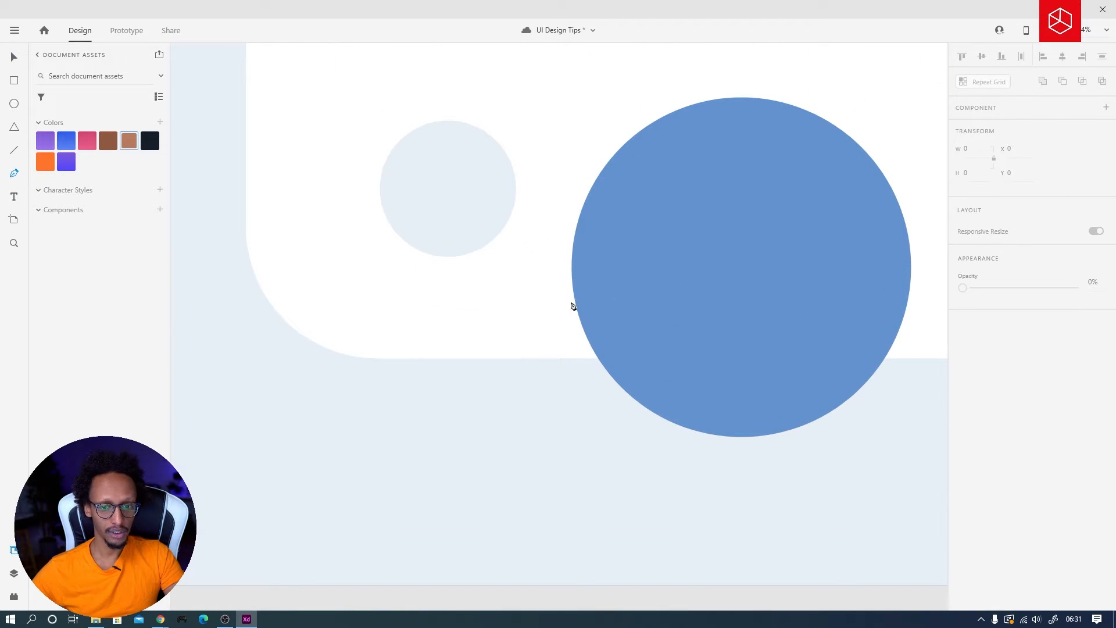
pyautogui.click(572, 268)
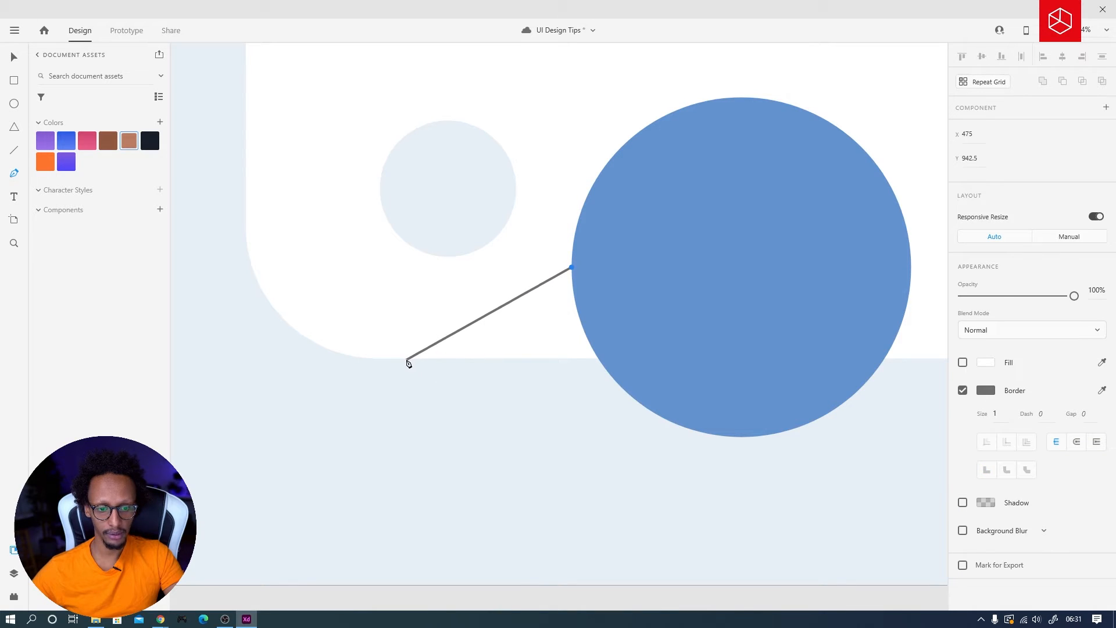
pyautogui.moveTo(407, 360); pyautogui.dragTo(243, 348)
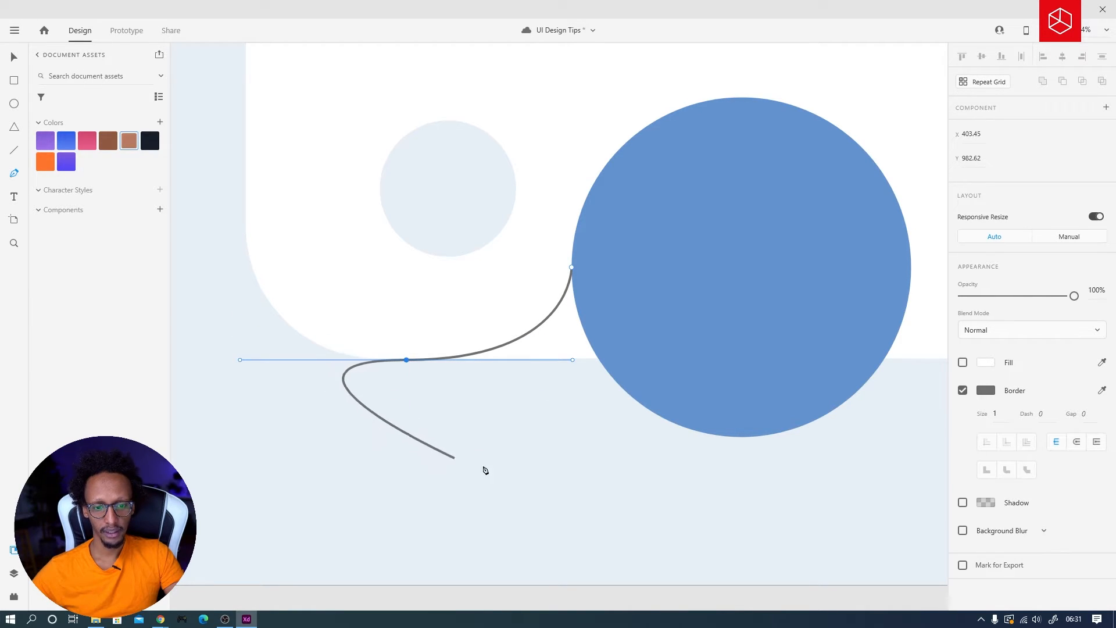
pyautogui.click(606, 514)
pyautogui.click(866, 462)
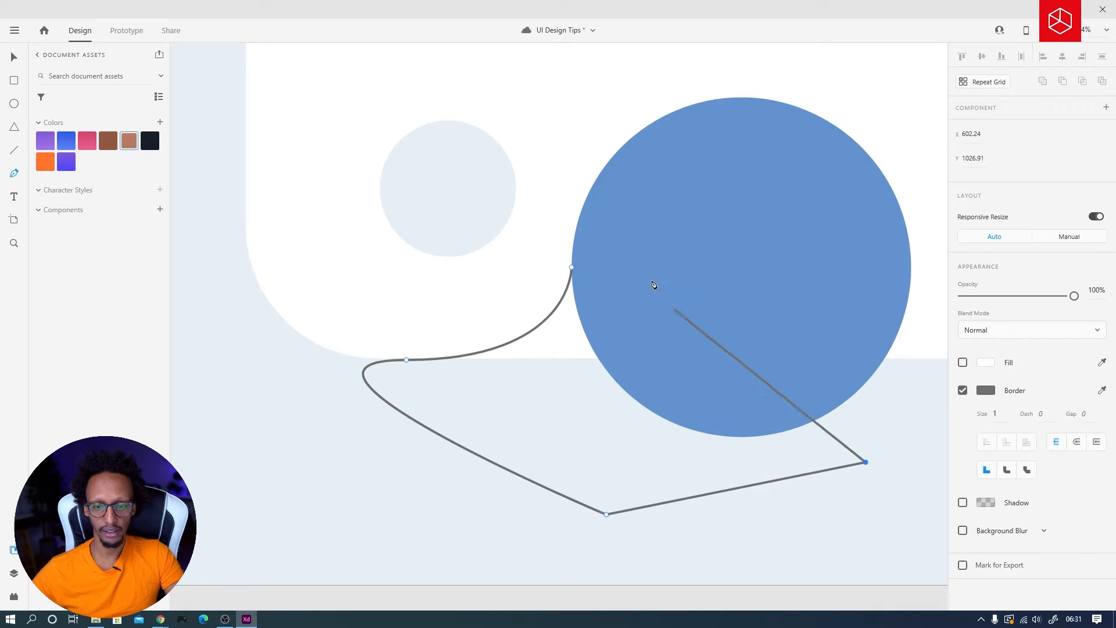
pyautogui.click(572, 267)
# Step: Remove the curved shape's border and fill it with the medium blue sampled from the large circle
pyautogui.click(962, 391)
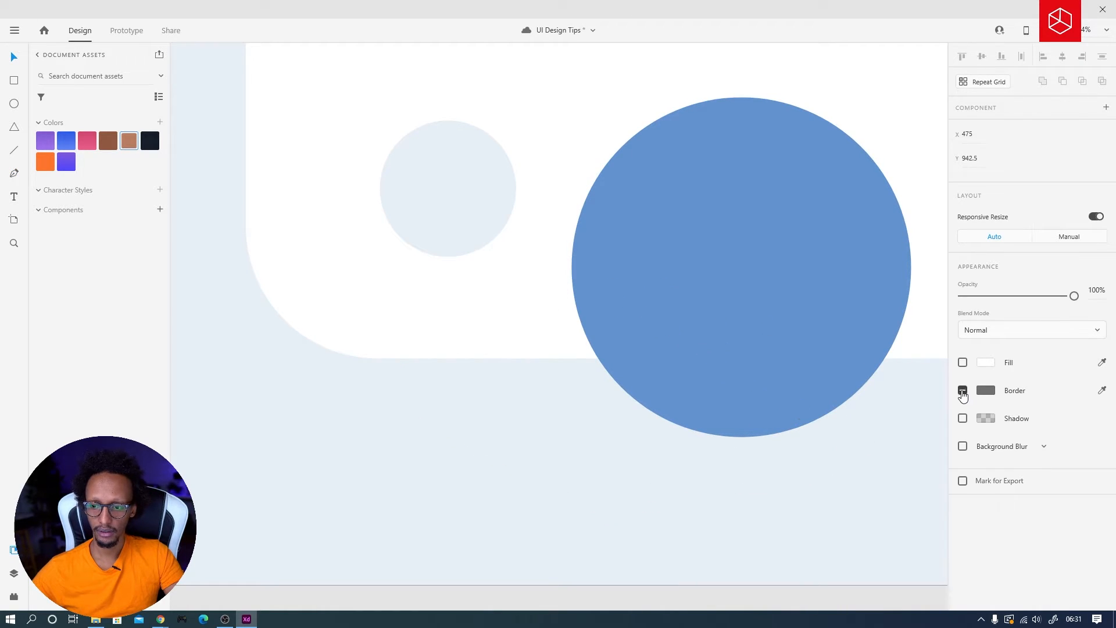
pyautogui.click(963, 363)
pyautogui.click(1101, 362)
pyautogui.click(799, 304)
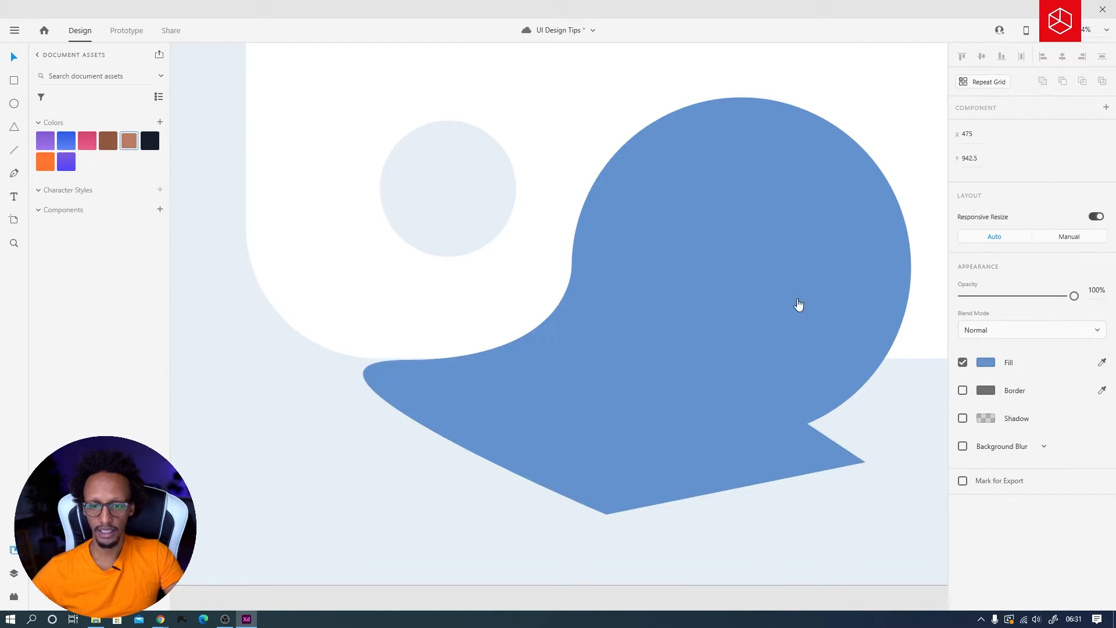
pyautogui.click(917, 429)
# Step: Duplicate the curved blue shape, flip the copy horizontally and align it against the circle's right edge to mirror the original
pyautogui.moveTo(866, 426); pyautogui.dragTo(506, 404)
pyautogui.moveTo(319, 380); pyautogui.dragTo(687, 418)
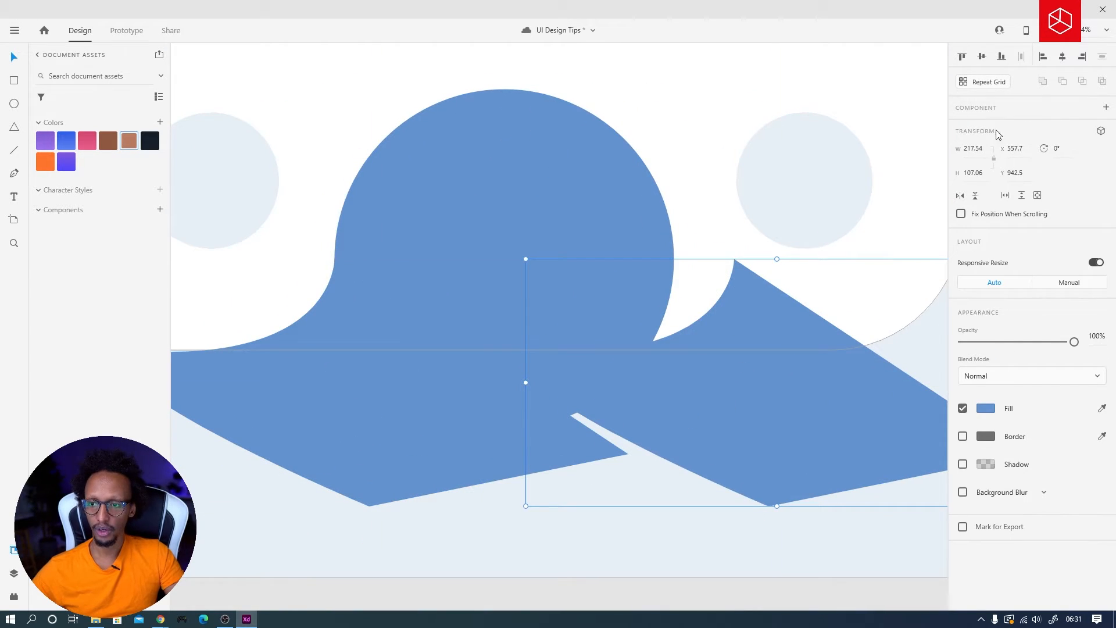
pyautogui.click(960, 196)
pyautogui.moveTo(829, 378); pyautogui.dragTo(683, 387)
pyautogui.click(793, 533)
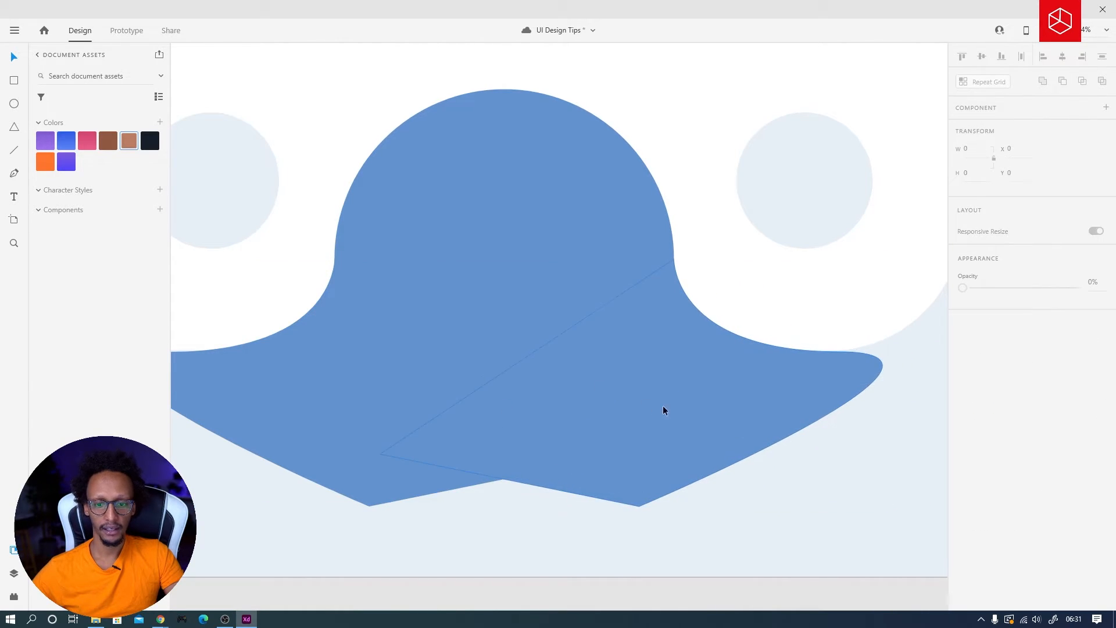
# Step: Unite the two curved shapes and the large blue circle into one shape
pyautogui.click(589, 417)
pyautogui.keyDown('shift'); pyautogui.click(368, 397); pyautogui.keyUp('shift')
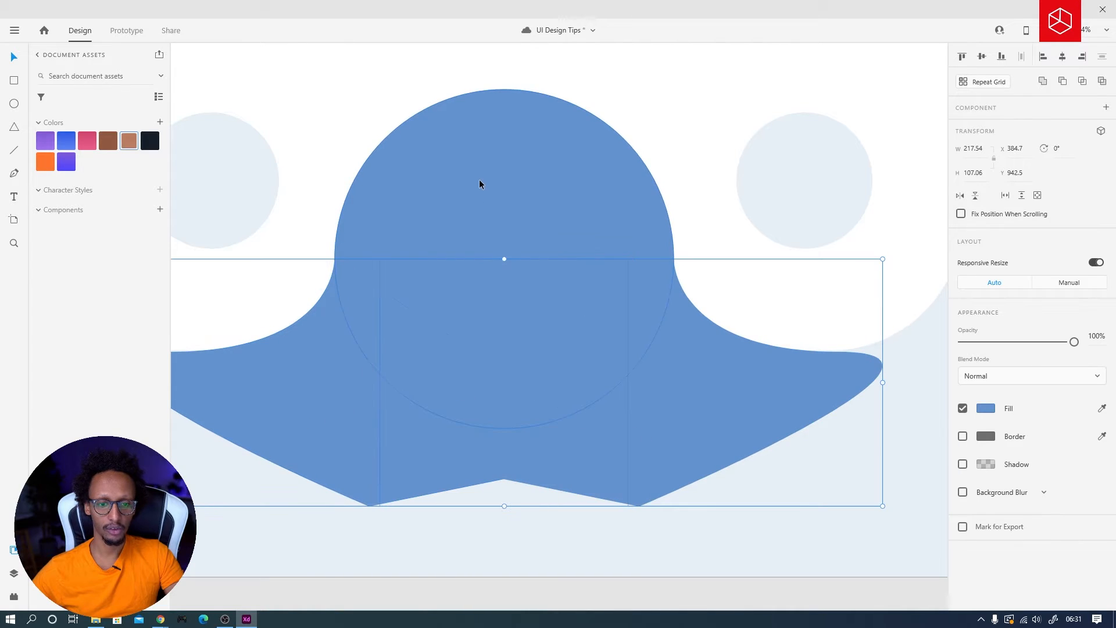
pyautogui.keyDown('shift'); pyautogui.click(480, 185); pyautogui.keyUp('shift')
pyautogui.click(1043, 81)
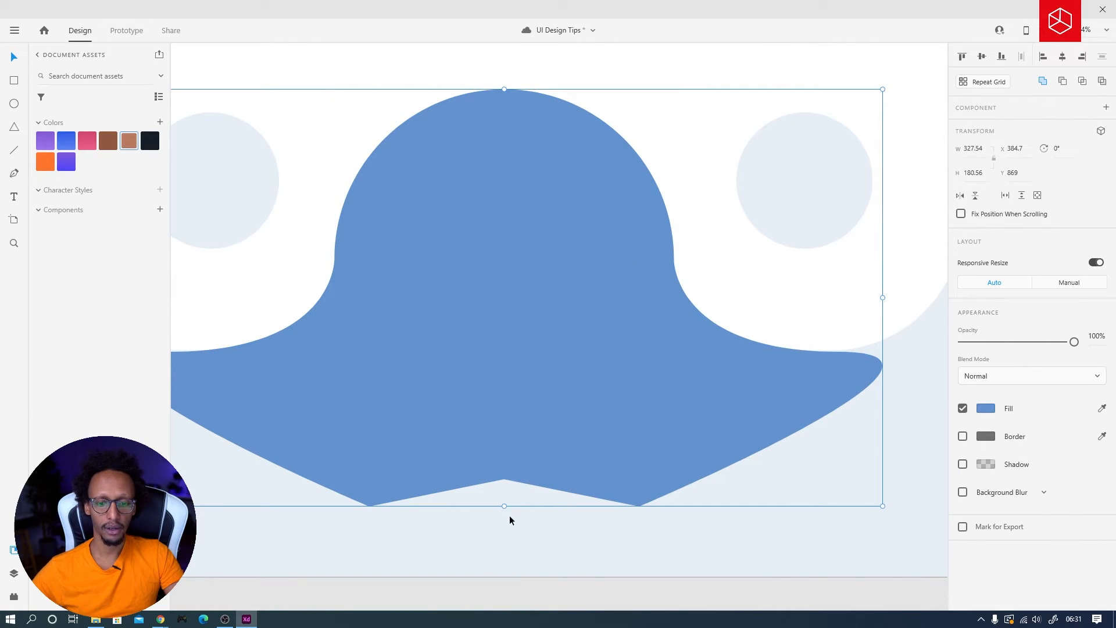
pyautogui.scroll(-5, 515, 493)
pyautogui.click(739, 266)
# Step: Unlock the white phone rectangle and paste a copy of it in place above the blue shape and small circles
pyautogui.scroll(3, 727, 318)
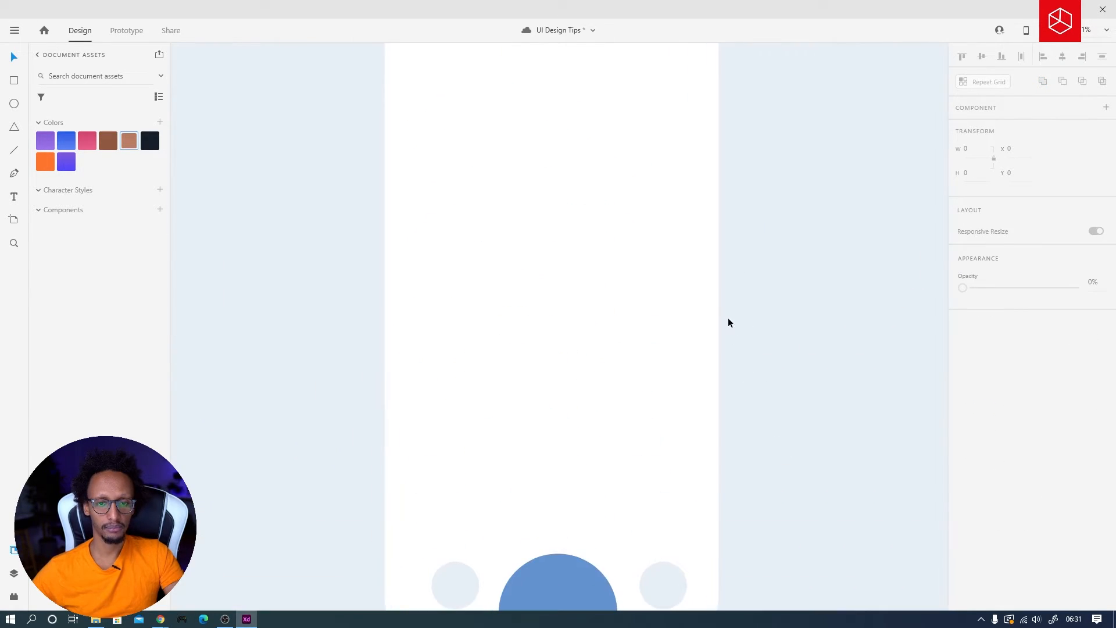
pyautogui.scroll(-3, 728, 317)
pyautogui.click(518, 197)
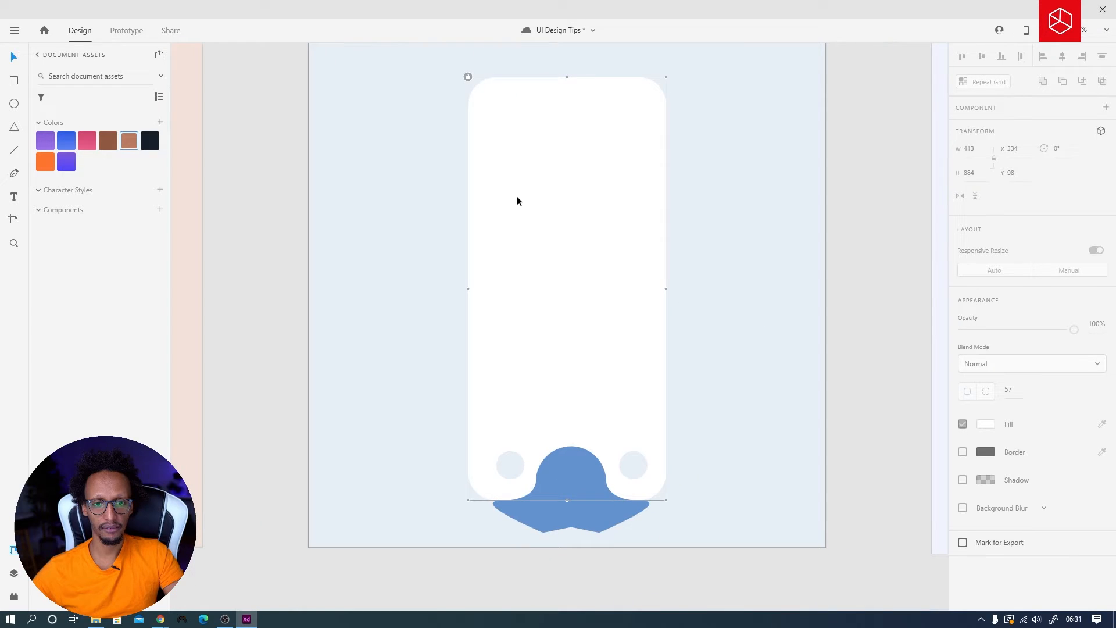
pyautogui.click(468, 76)
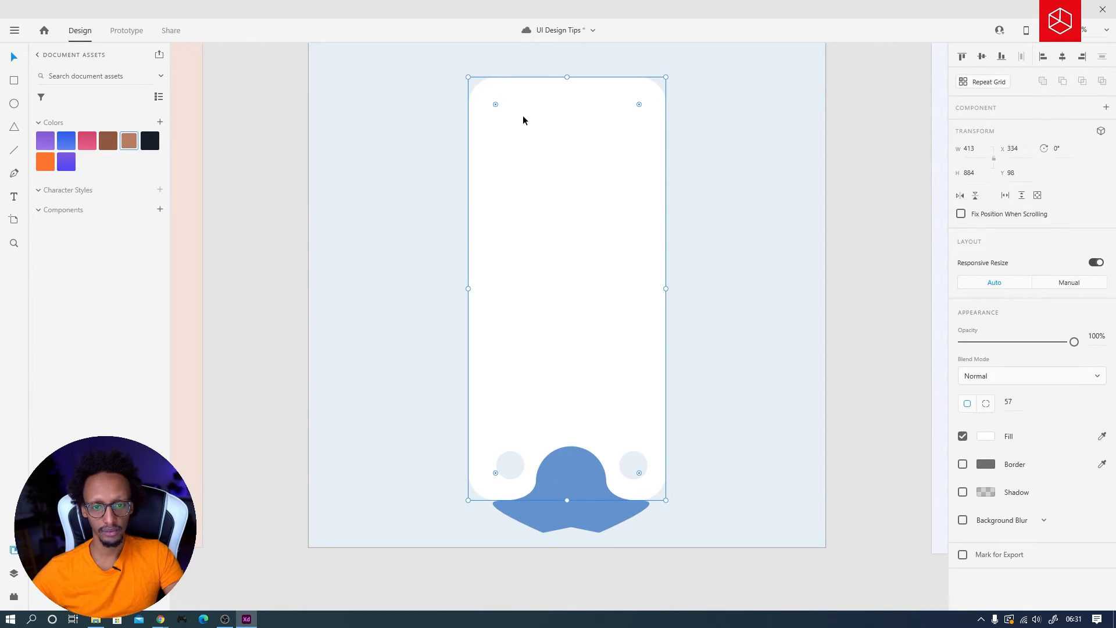
pyautogui.hotkey('ctrl', 'shift', ']')
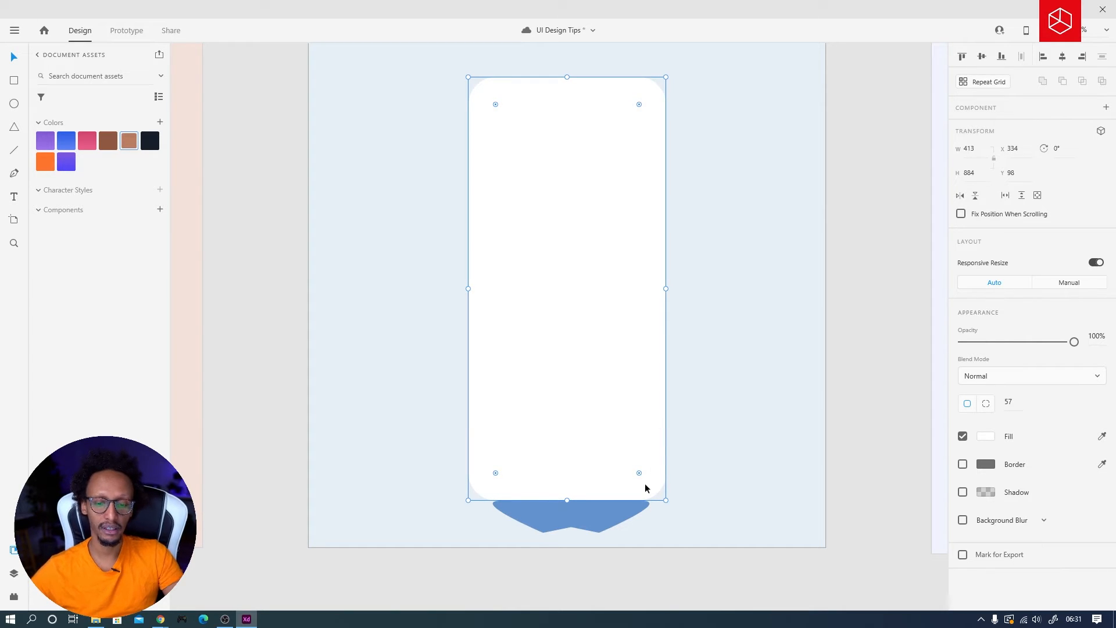
pyautogui.click(645, 531)
# Step: Mask the merged blue shape with the white phone rectangle copy
pyautogui.click(569, 520)
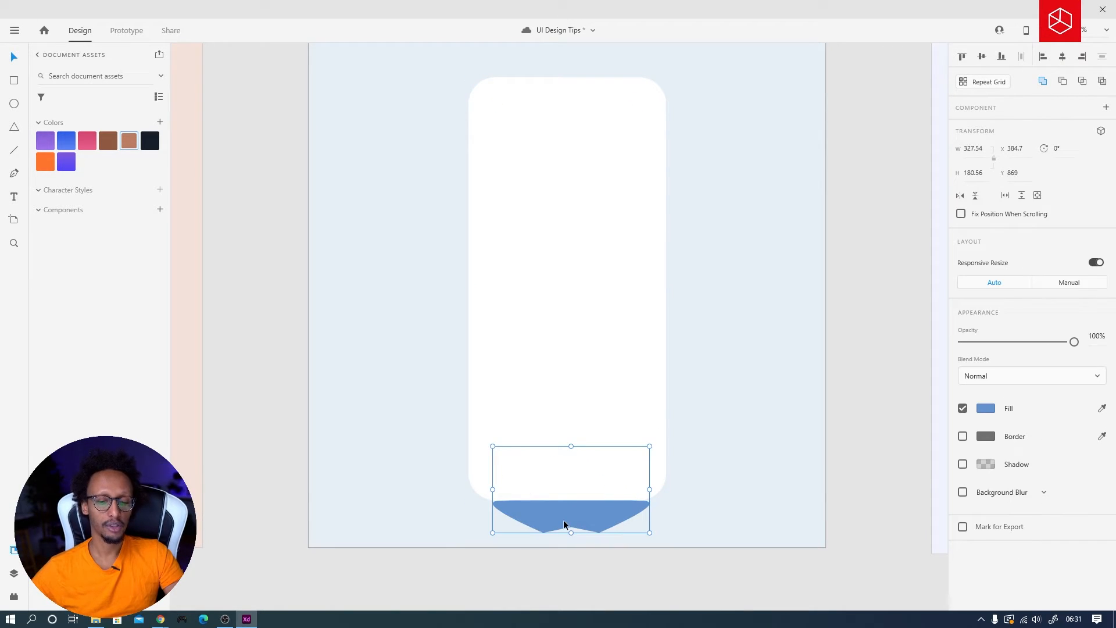
pyautogui.keyDown('shift'); pyautogui.click(556, 388); pyautogui.keyUp('shift')
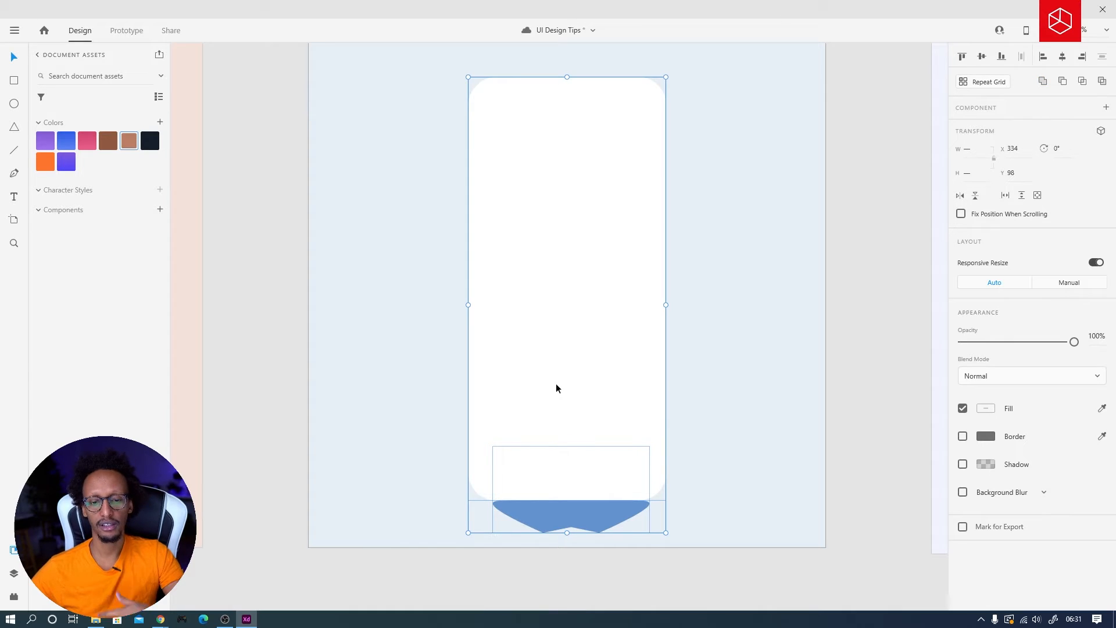
pyautogui.rightClick(556, 386)
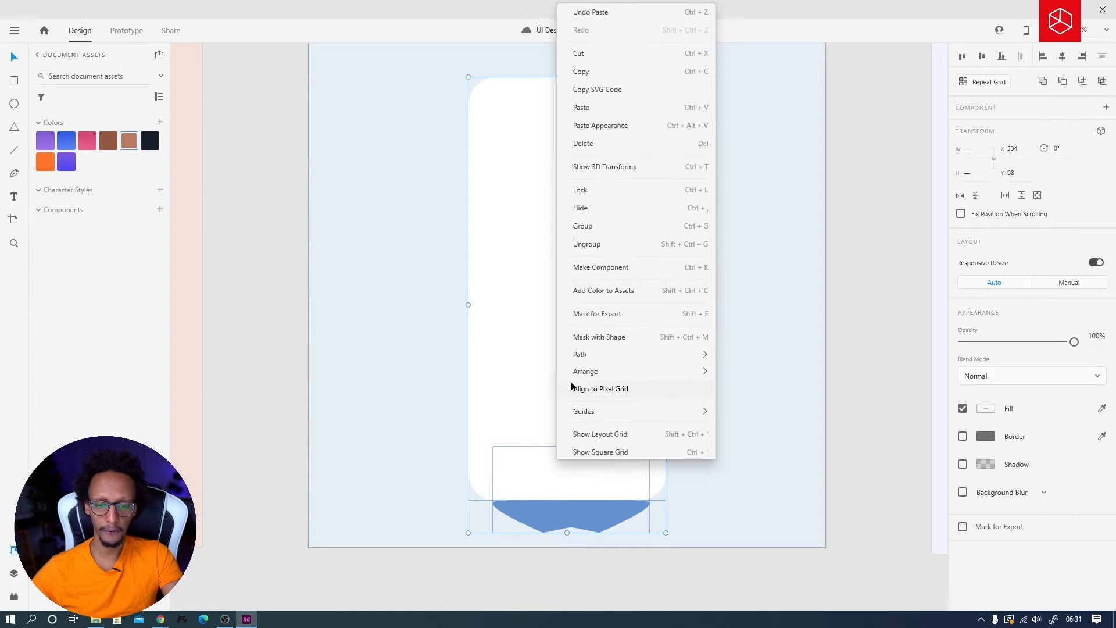
pyautogui.click(594, 334)
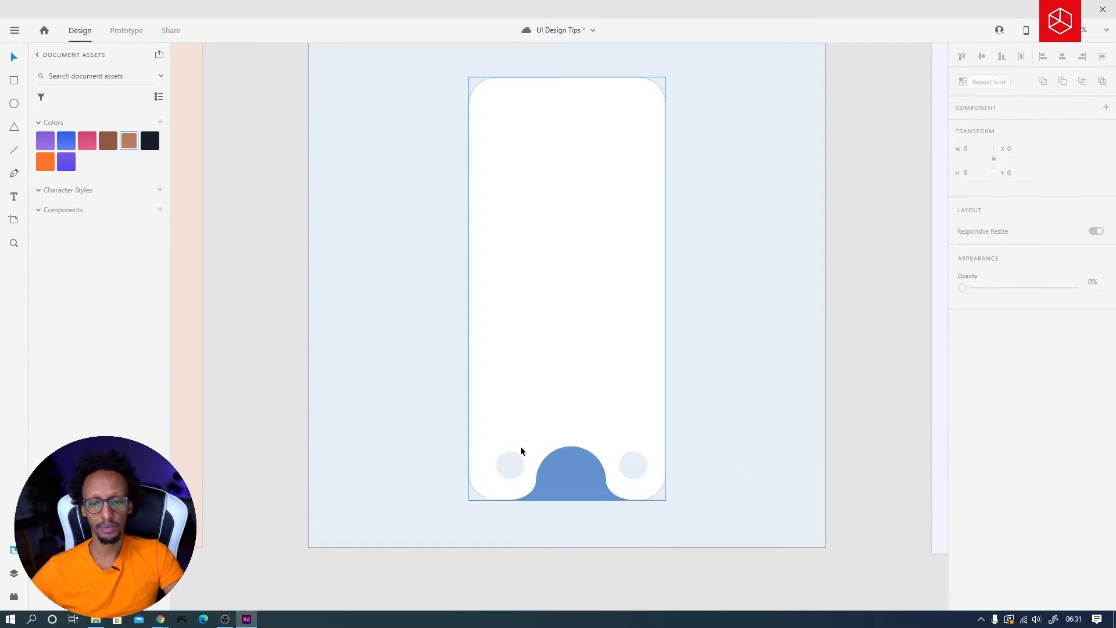
# Step: Place a copy of the small light blue circle inside the blue bump at X 518, Y 900
pyautogui.click(510, 465)
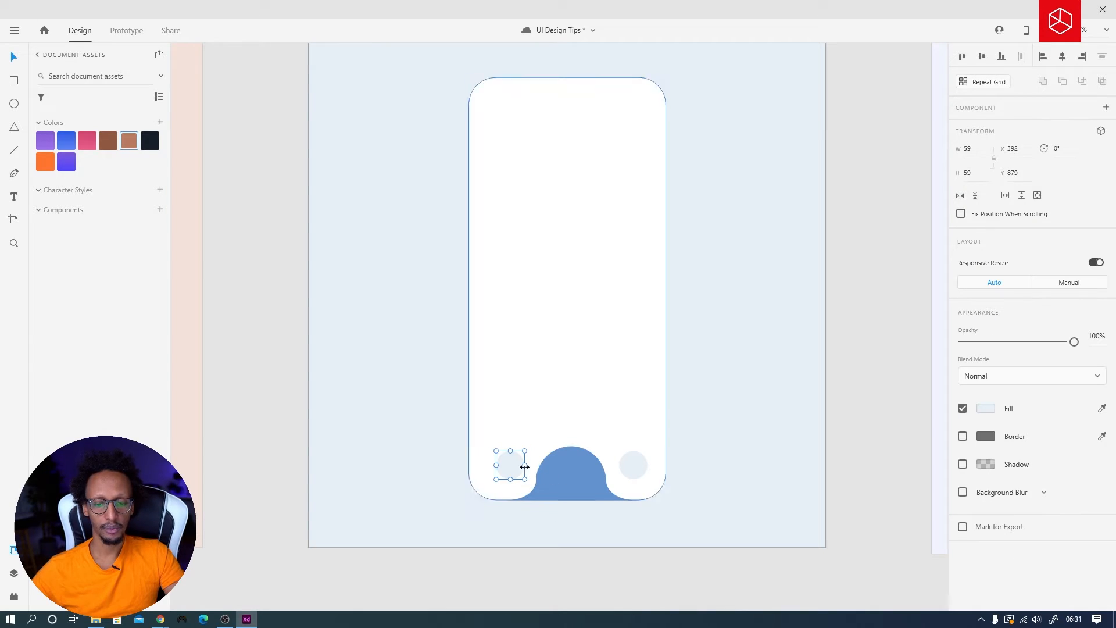
pyautogui.moveTo(524, 467); pyautogui.dragTo(577, 479)
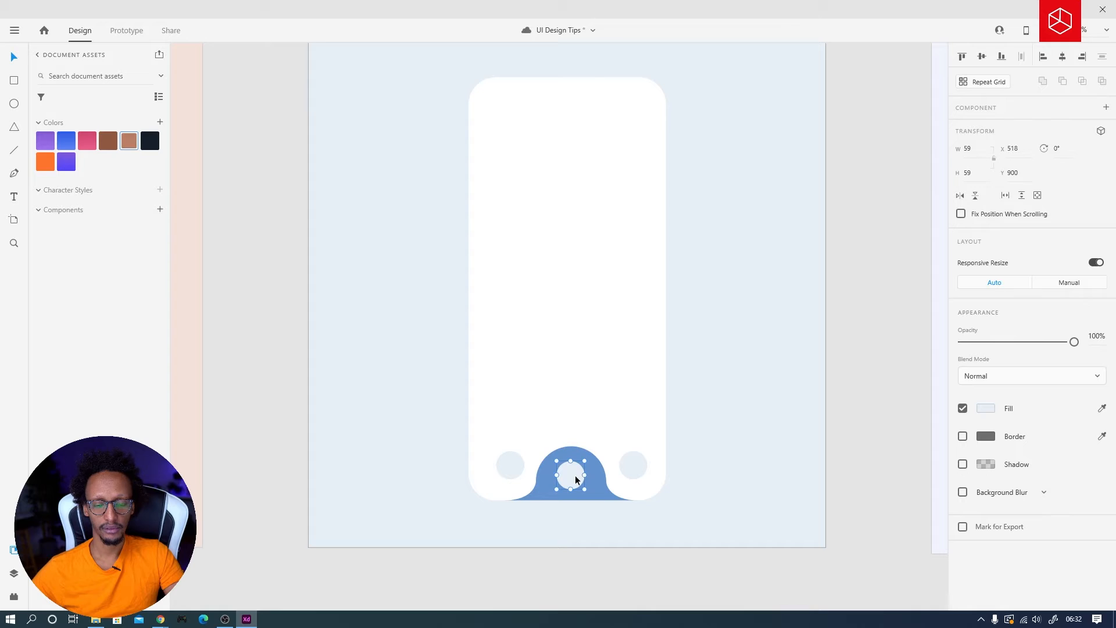
pyautogui.press('Escape')
# Step: Fill the masked navigation shape with the purple-to-blue gradient from the document colors
pyautogui.click(584, 455)
pyautogui.doubleClick(585, 454)
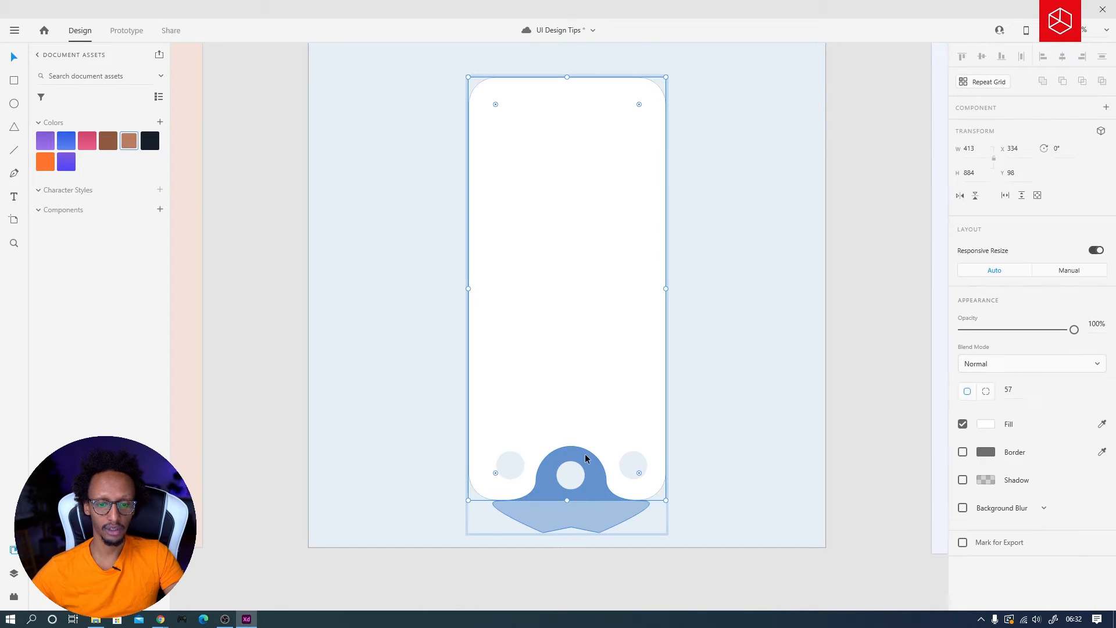
pyautogui.click(585, 458)
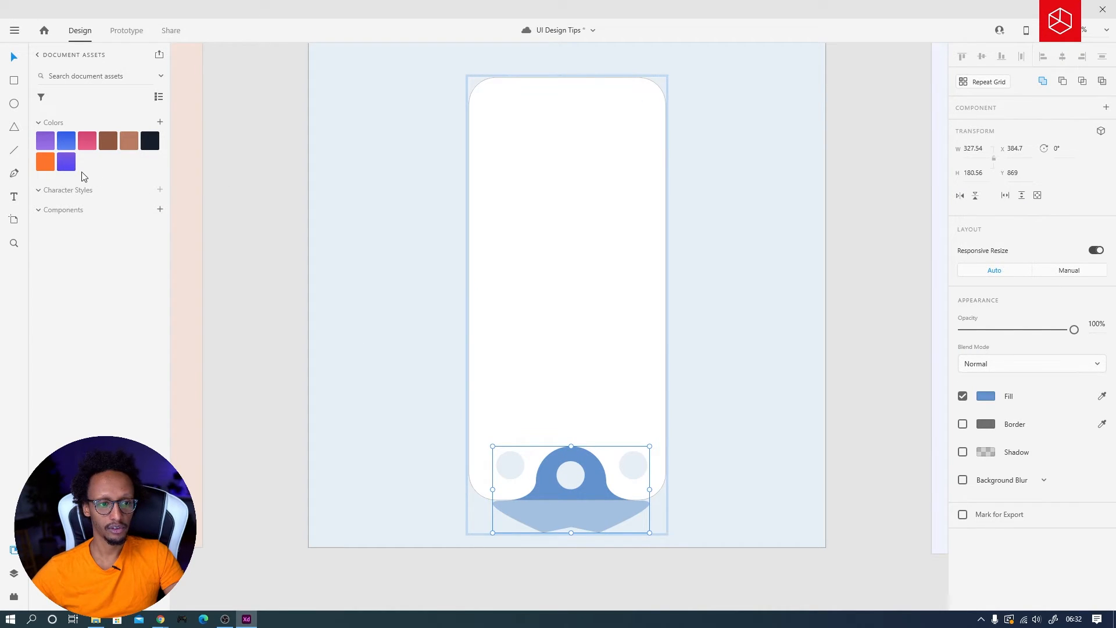
pyautogui.click(67, 161)
pyautogui.click(774, 598)
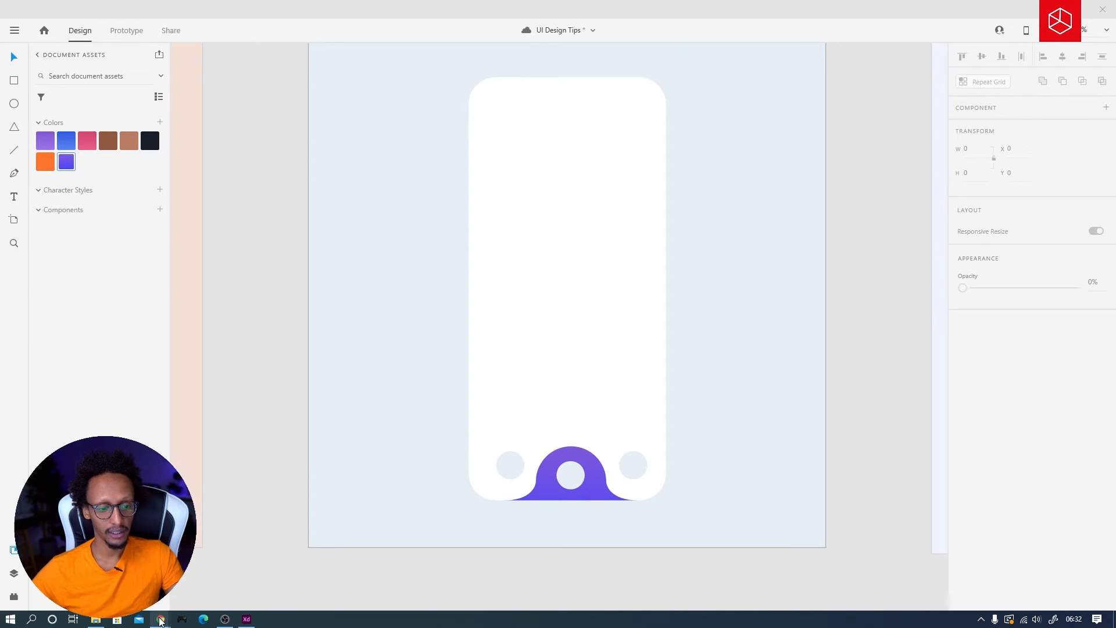
# Step: Switch to Chrome, examine the curved bottom navigation in the Smart Home Mobile App shot, and bring up the next Dribbble shot
pyautogui.click(160, 620)
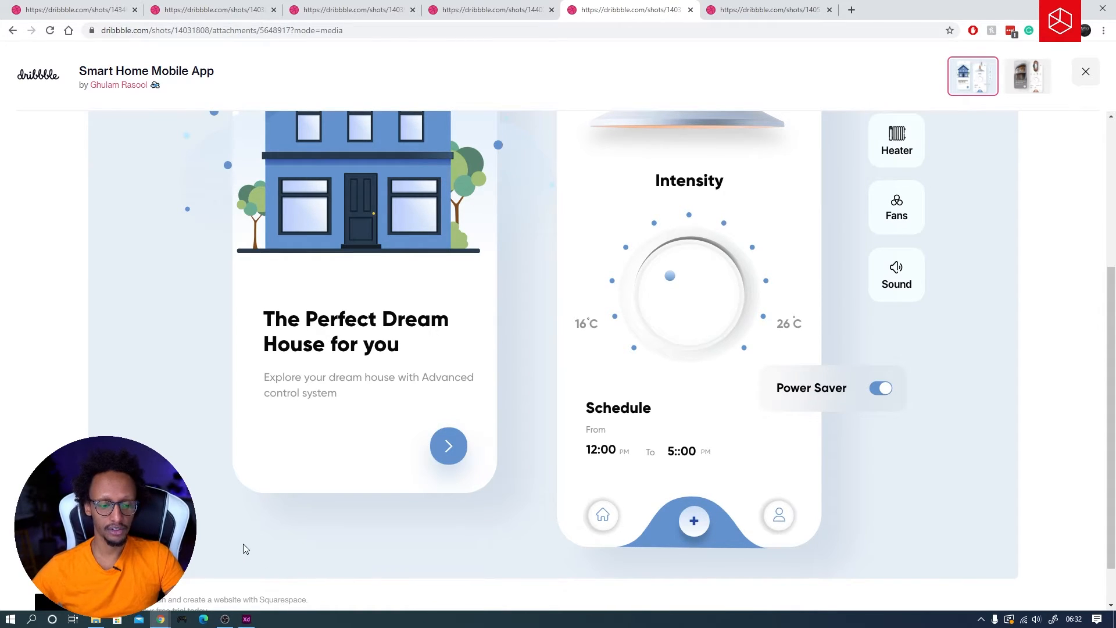
pyautogui.click(705, 7)
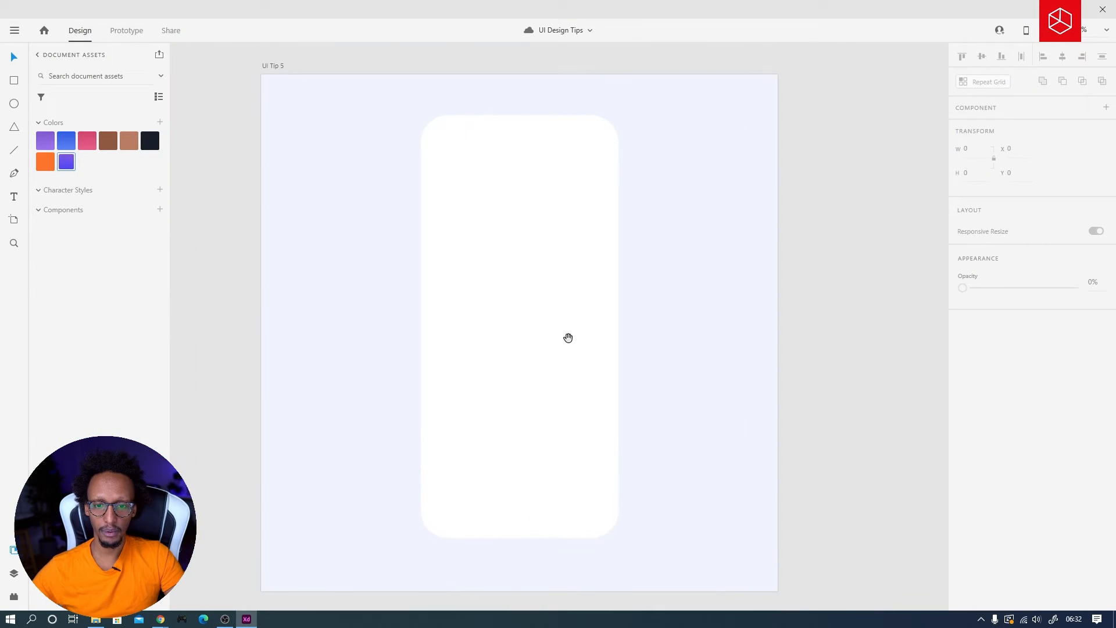
# Step: Back in XD's UI Tip 5 artboard, draw a 348 × 137 rectangle with corner radius 17 on the white phone at X 370, Y 309
pyautogui.moveTo(568, 338); pyautogui.dragTo(573, 331)
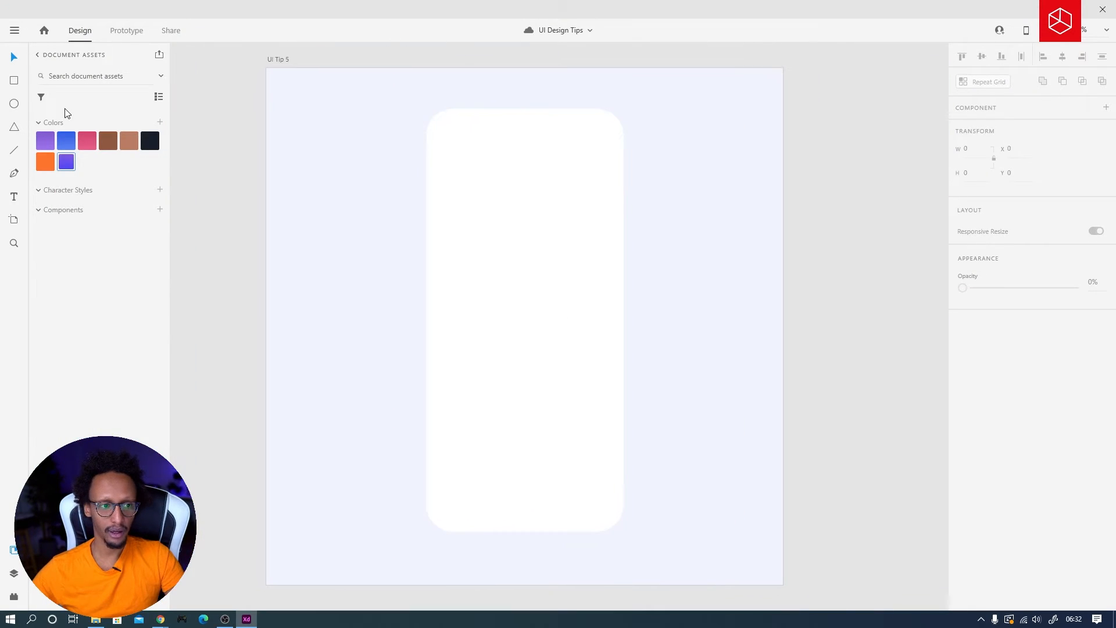
pyautogui.scroll(3, 503, 245)
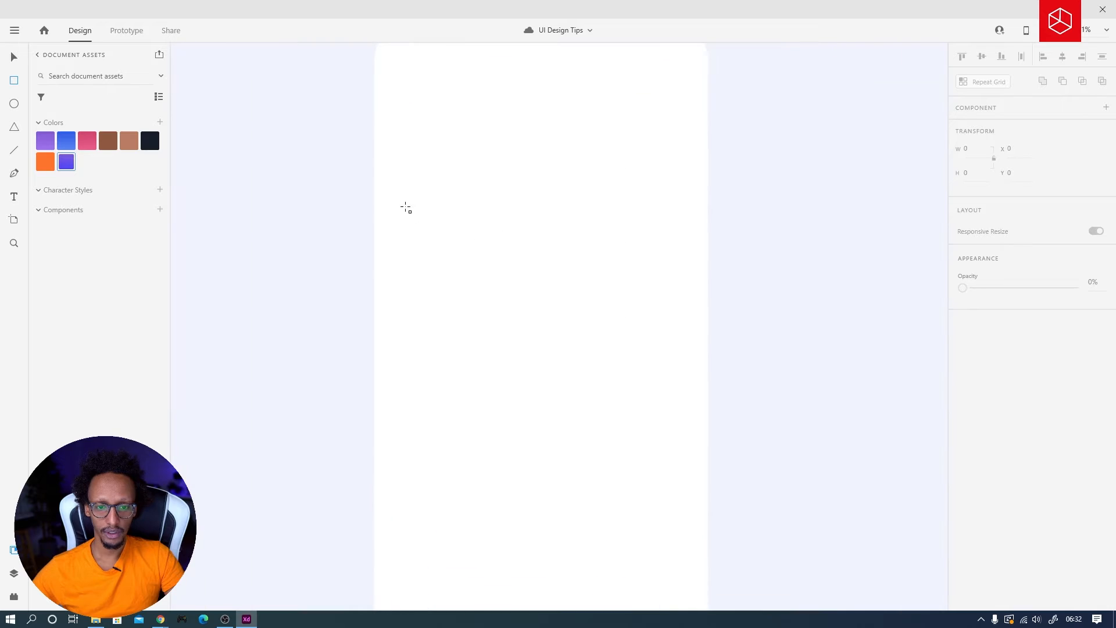
pyautogui.moveTo(403, 197)
pyautogui.mouseDown()
pyautogui.moveTo(686, 310)
pyautogui.moveTo(659, 285)
pyautogui.moveTo(672, 303)
pyautogui.mouseUp()
pyautogui.press('v')
pyautogui.moveTo(615, 381); pyautogui.dragTo(590, 432)
pyautogui.scroll(4, 578, 407)
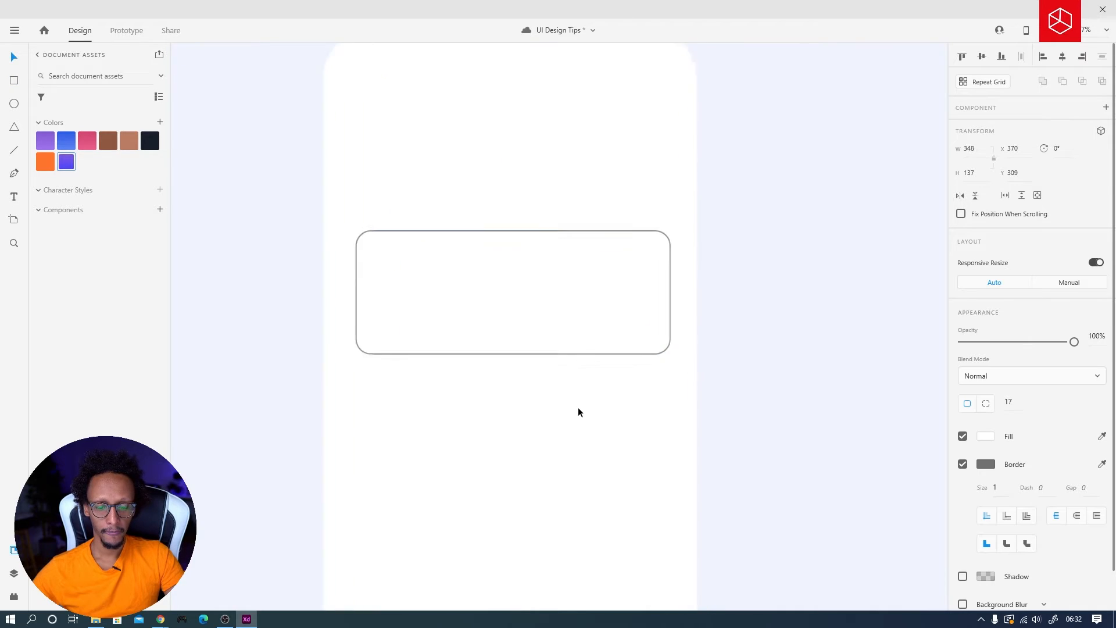
# Step: Fill the rounded card with the blue gradient from the document colors and remove its border
pyautogui.click(66, 142)
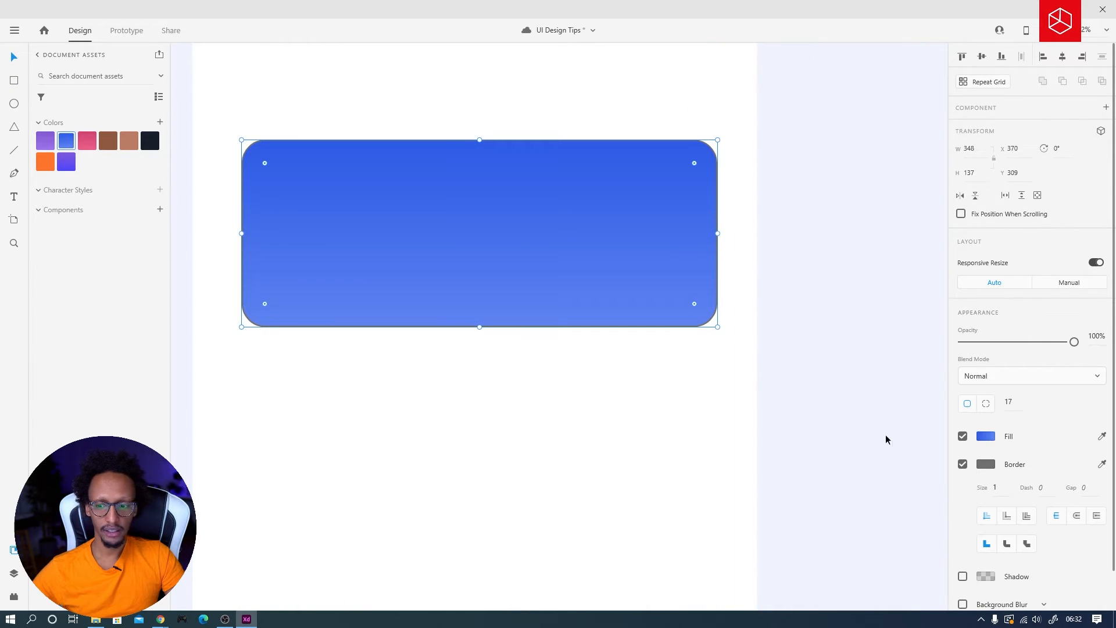
pyautogui.click(963, 464)
pyautogui.click(458, 271)
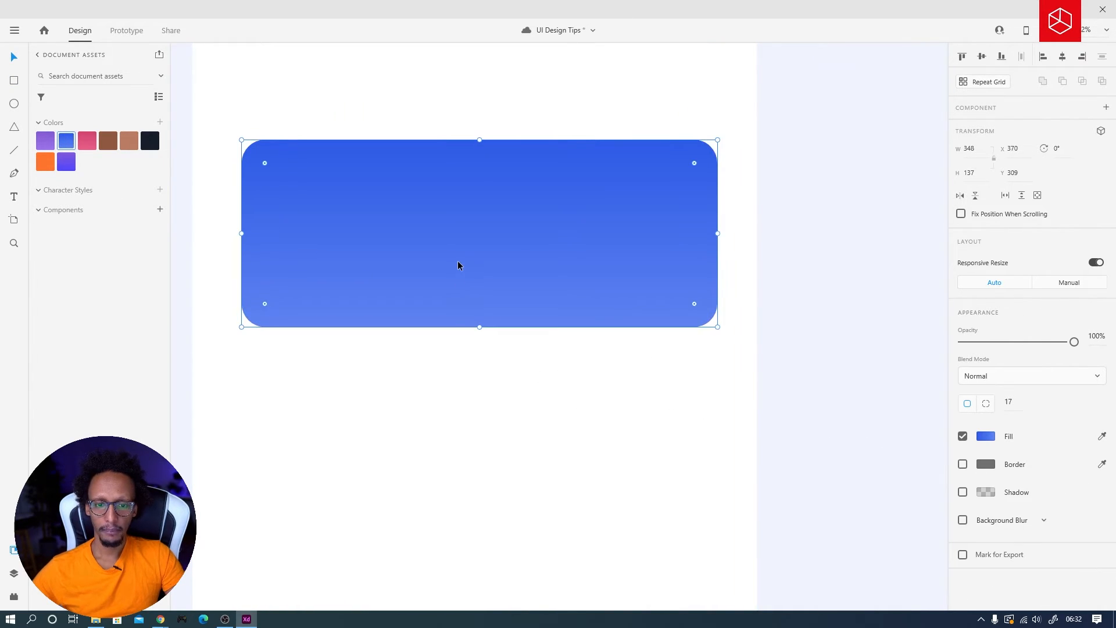
# Step: Angle the card's linear gradient diagonally, from lighter #6084F1 at its top-left corner to darker #2E5BE7 at its bottom-right
pyautogui.click(986, 436)
pyautogui.moveTo(479, 140); pyautogui.dragTo(682, 337)
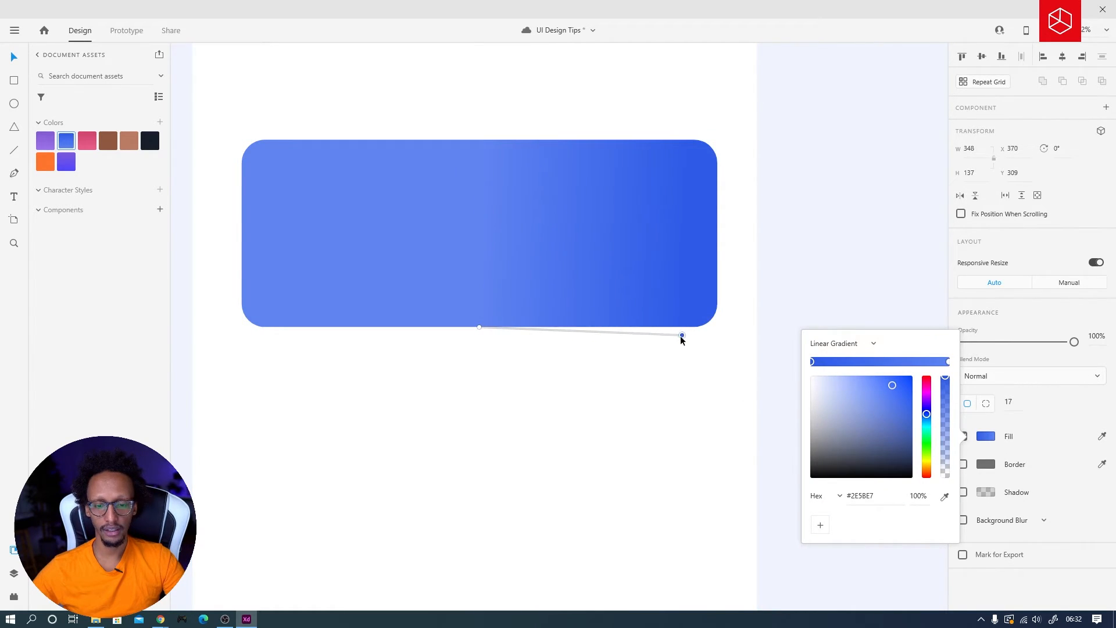
pyautogui.click(478, 327)
pyautogui.moveTo(477, 327); pyautogui.dragTo(259, 135)
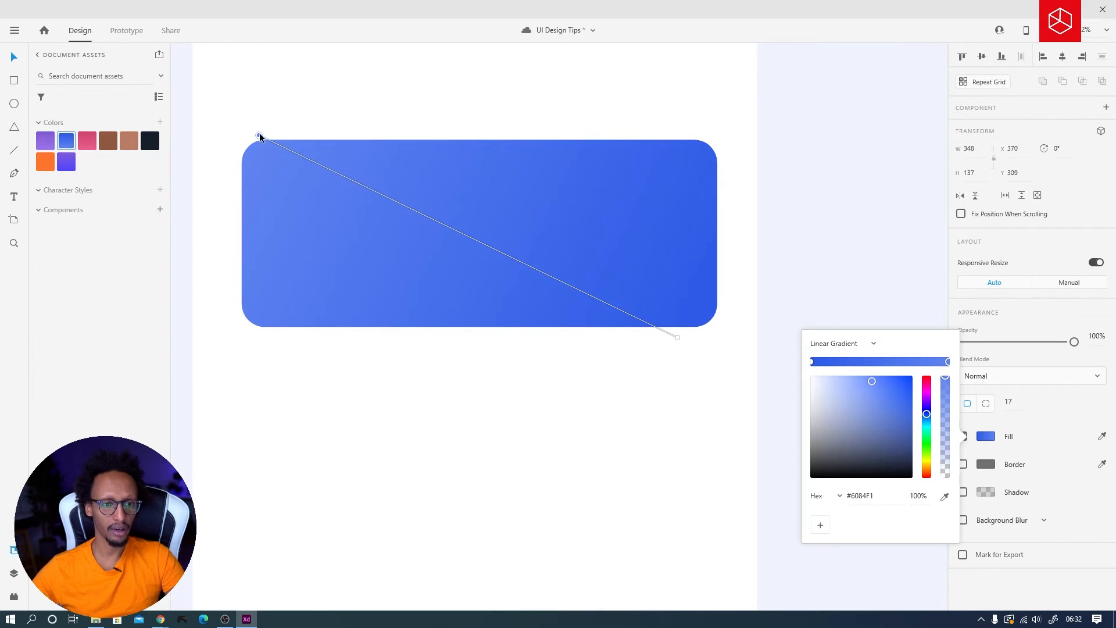
pyautogui.moveTo(259, 137); pyautogui.dragTo(257, 123)
pyautogui.click(188, 110)
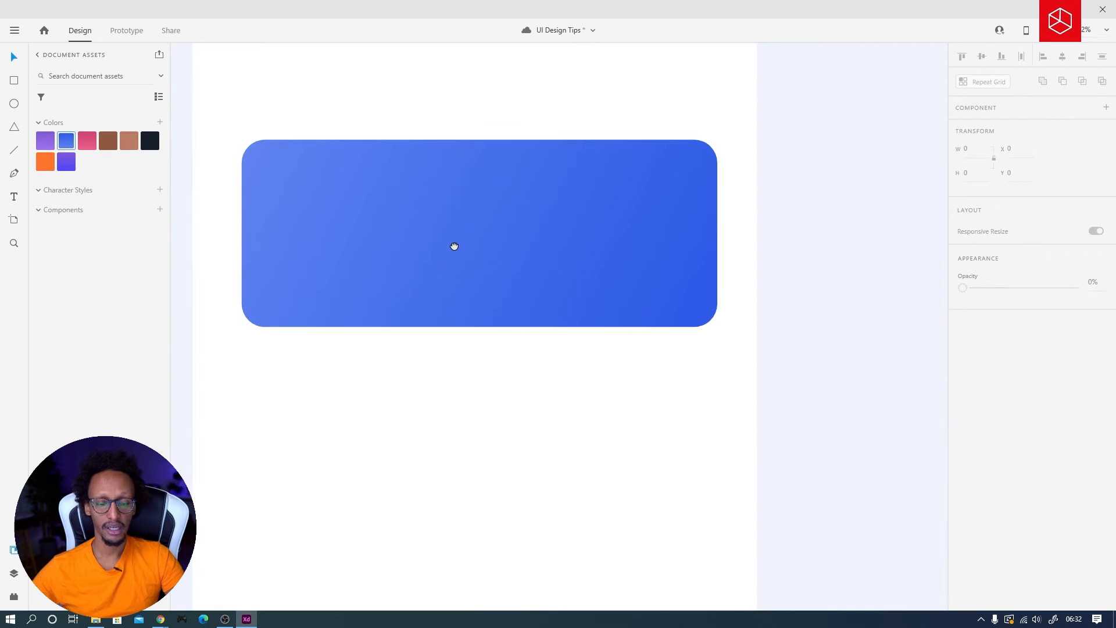
pyautogui.moveTo(424, 228); pyautogui.dragTo(450, 221)
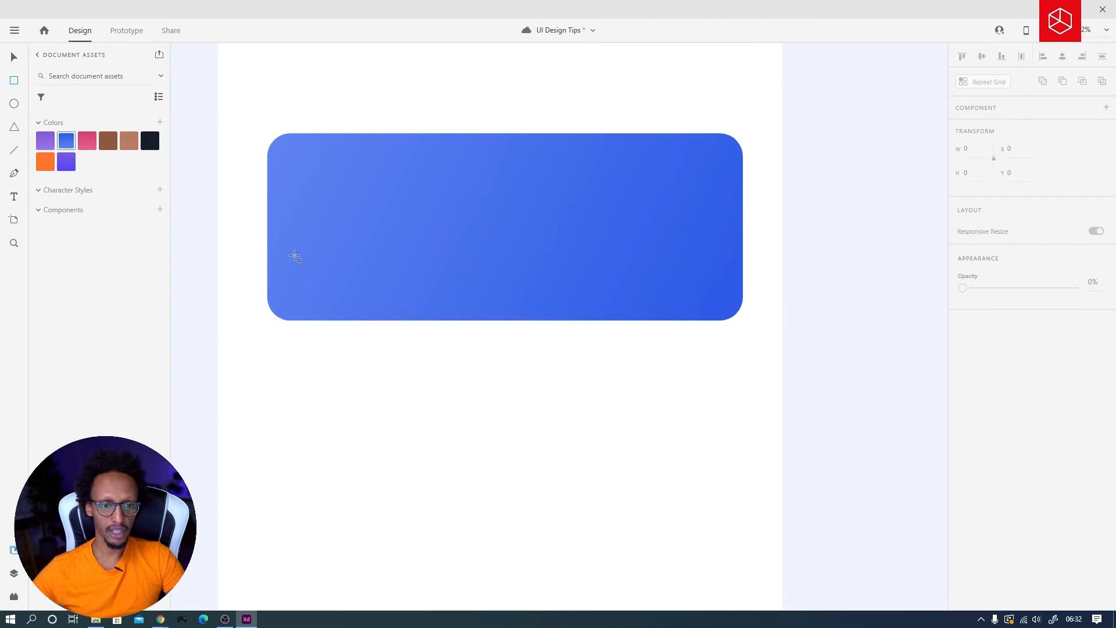
# Step: Draw a 321 × 34 pill-shaped bar with corner radius 17 across the lower part of the blue card at X 384, Y 396
pyautogui.moveTo(298, 258); pyautogui.dragTo(631, 304)
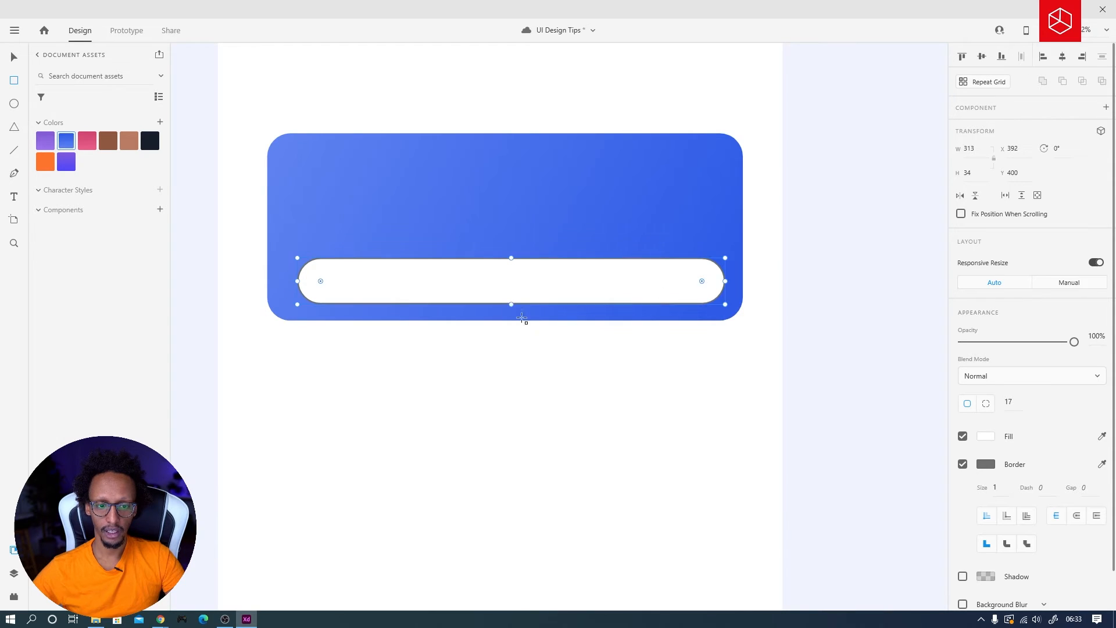
pyautogui.press('v')
pyautogui.moveTo(450, 284); pyautogui.dragTo(441, 282)
pyautogui.moveTo(713, 274); pyautogui.dragTo(726, 275)
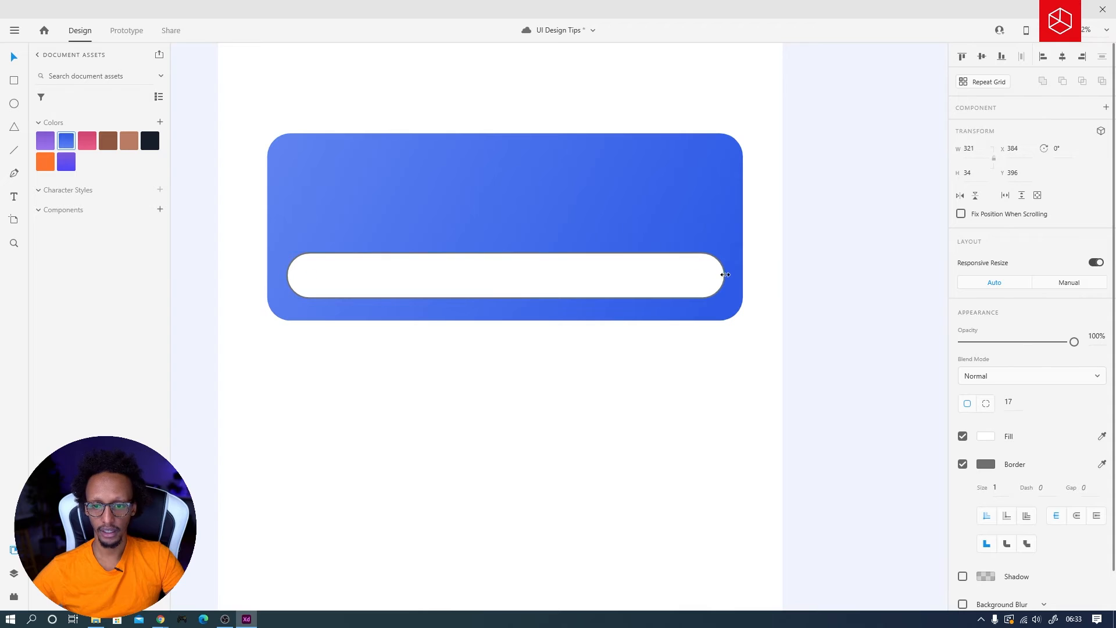
# Step: Remove the bar's border and fill it with the blue gradient from the document colors
pyautogui.click(963, 465)
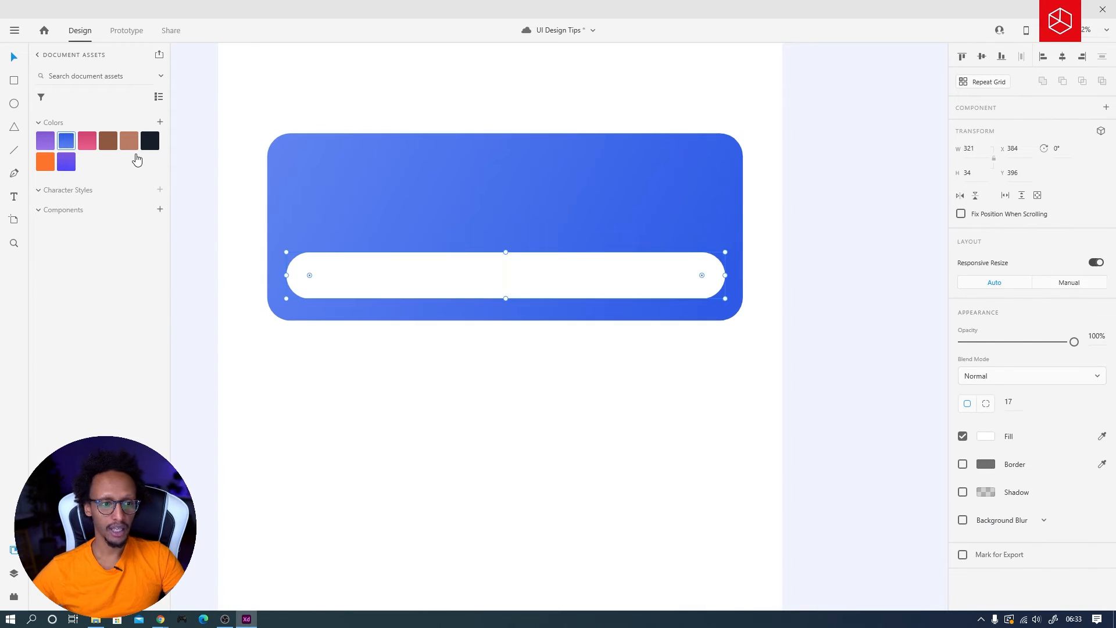
pyautogui.click(66, 141)
pyautogui.click(504, 427)
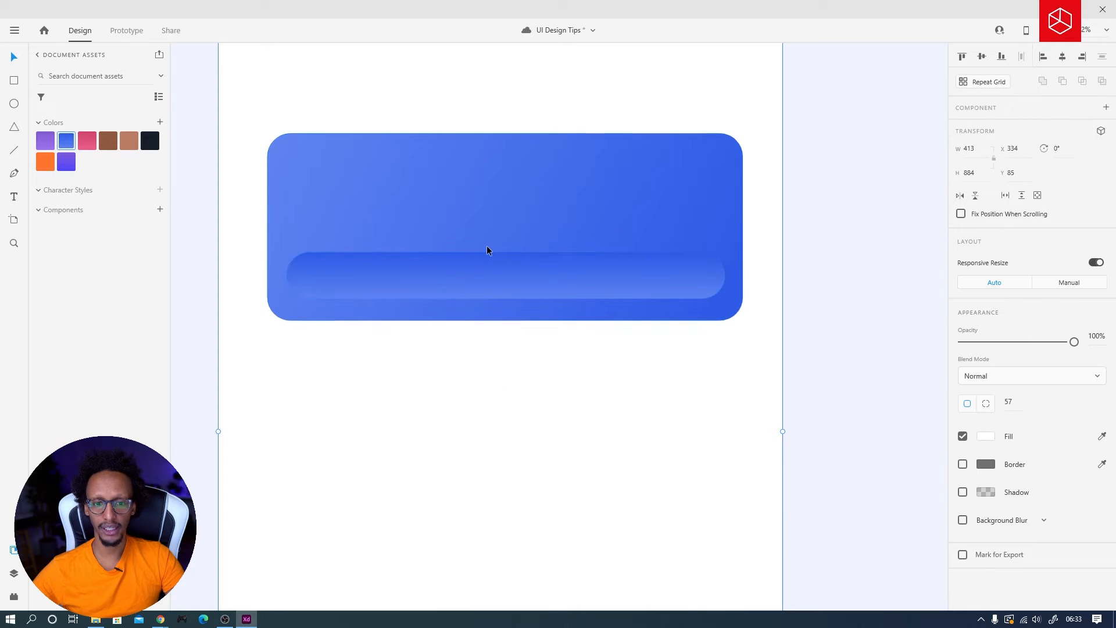
# Step: Run the bar's linear gradient lengthwise, from the darker blue at its left end to lighter #6084F1 near its right end
pyautogui.click(497, 283)
pyautogui.click(986, 437)
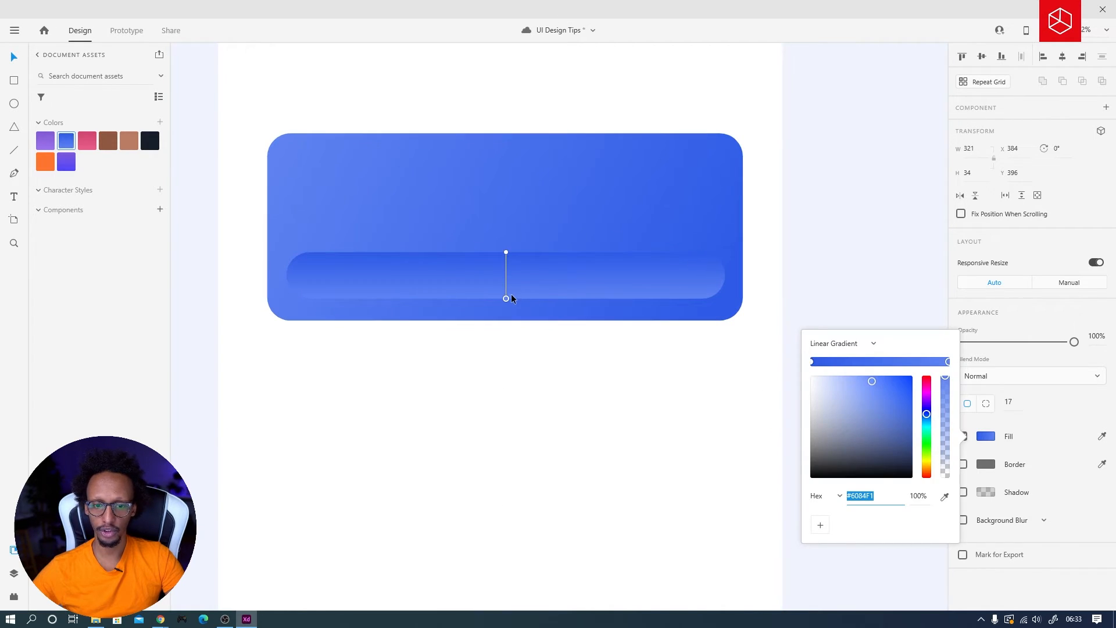
pyautogui.moveTo(506, 299); pyautogui.dragTo(653, 299)
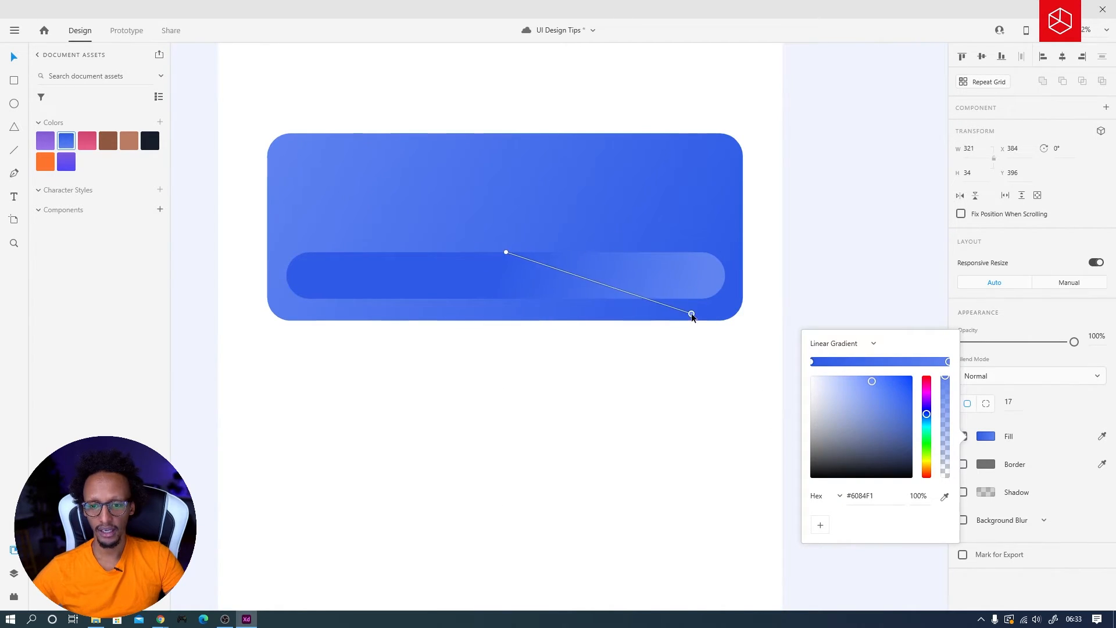
pyautogui.moveTo(506, 252); pyautogui.dragTo(286, 252)
pyautogui.click(427, 379)
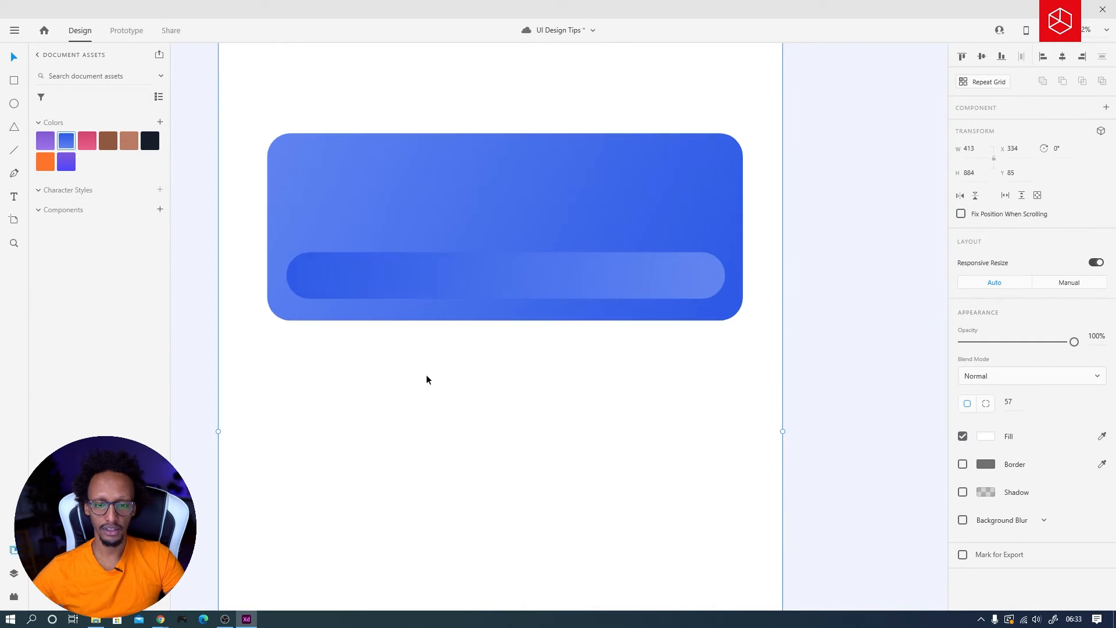
pyautogui.click(649, 281)
pyautogui.click(810, 316)
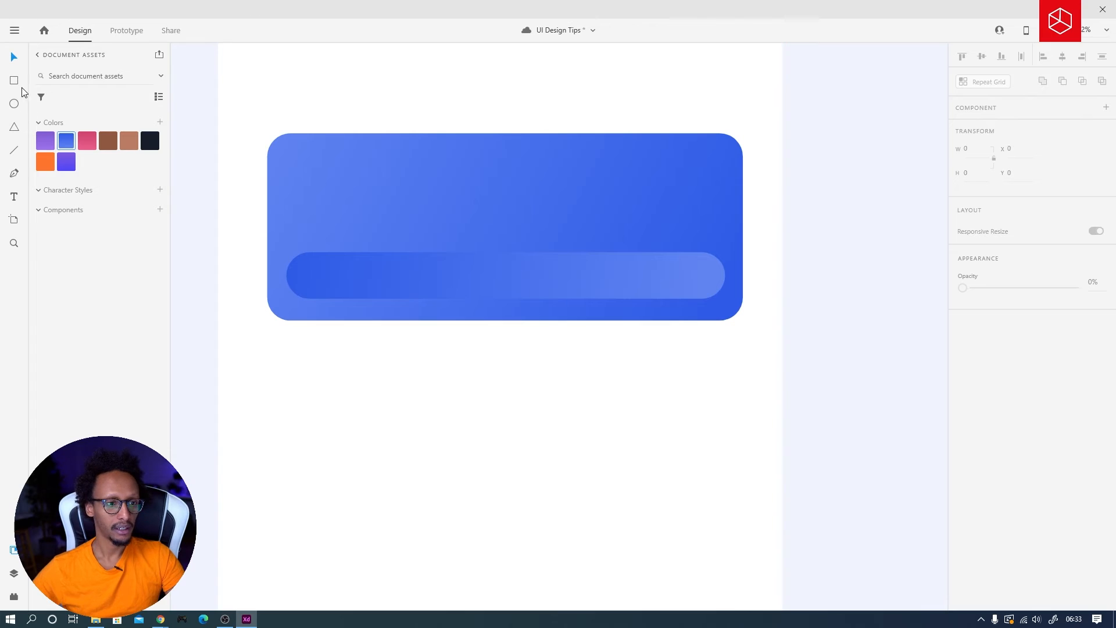
# Step: Duplicate the gradient bar above itself on the card and shrink the copy to about 89 × 30
pyautogui.click(422, 284)
pyautogui.moveTo(422, 285); pyautogui.dragTo(424, 206)
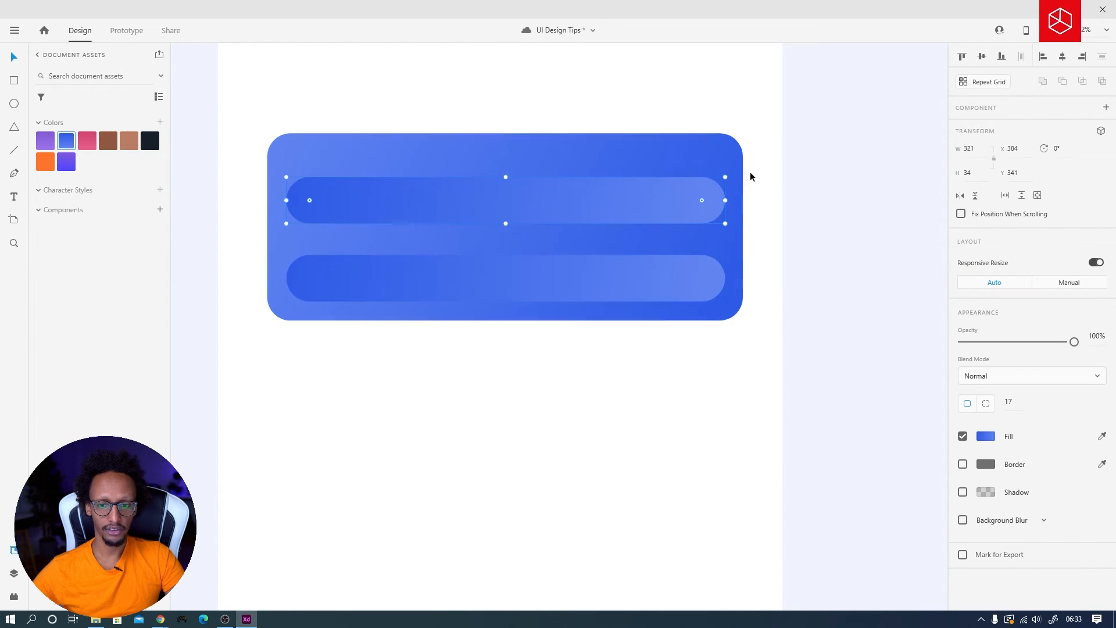
pyautogui.moveTo(725, 176); pyautogui.dragTo(439, 211)
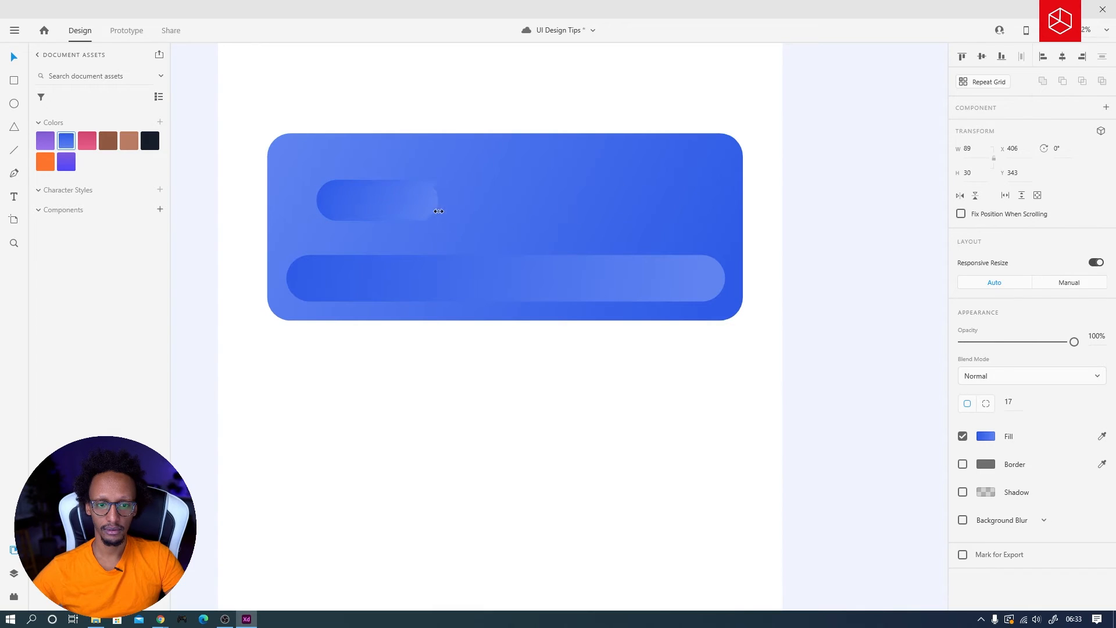
# Step: Fill the small pill solid white, fit it inside the left end of the long bar, and widen it
pyautogui.click(986, 440)
pyautogui.moveTo(849, 402); pyautogui.dragTo(795, 311)
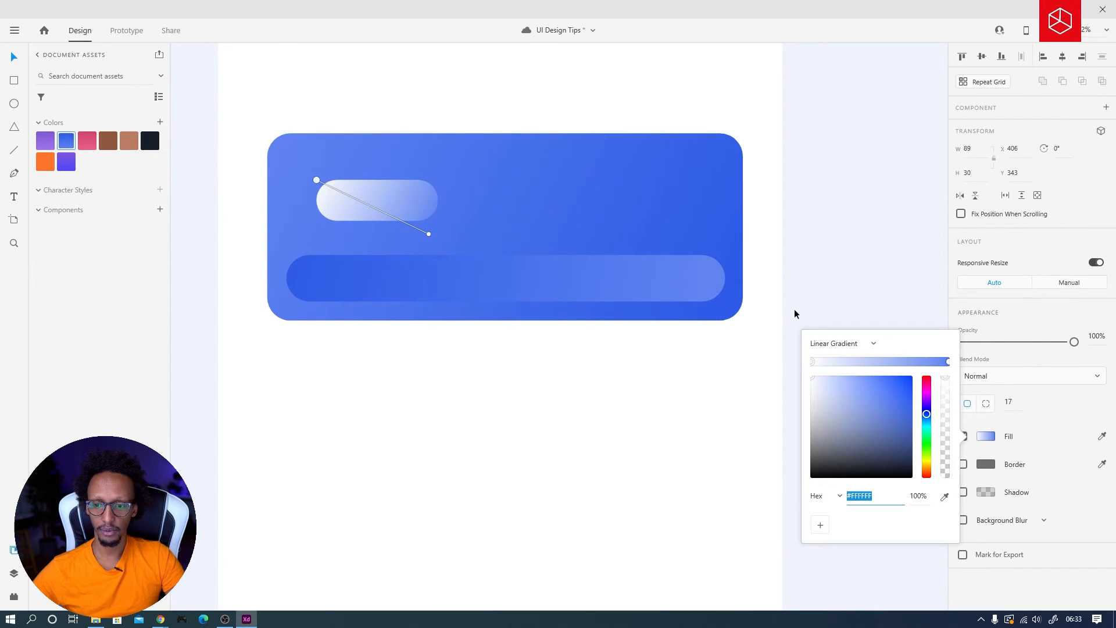
pyautogui.click(823, 344)
pyautogui.click(830, 320)
pyautogui.moveTo(374, 205); pyautogui.dragTo(355, 261)
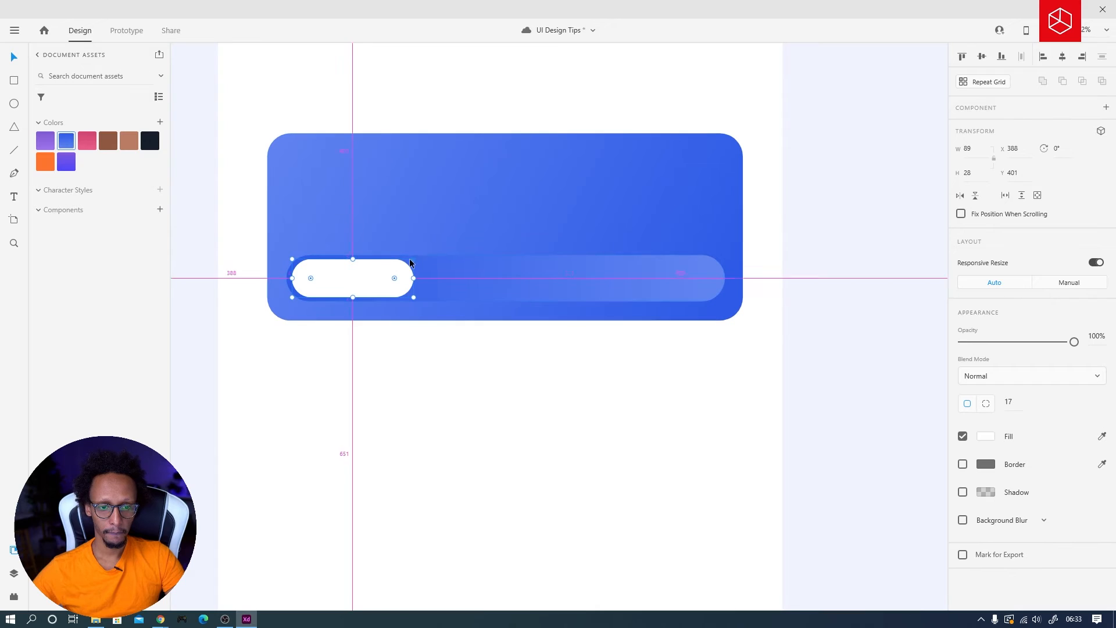
pyautogui.moveTo(413, 259); pyautogui.dragTo(443, 278)
# Step: Add the text "Swipe to start" over the white pill
pyautogui.press('t')
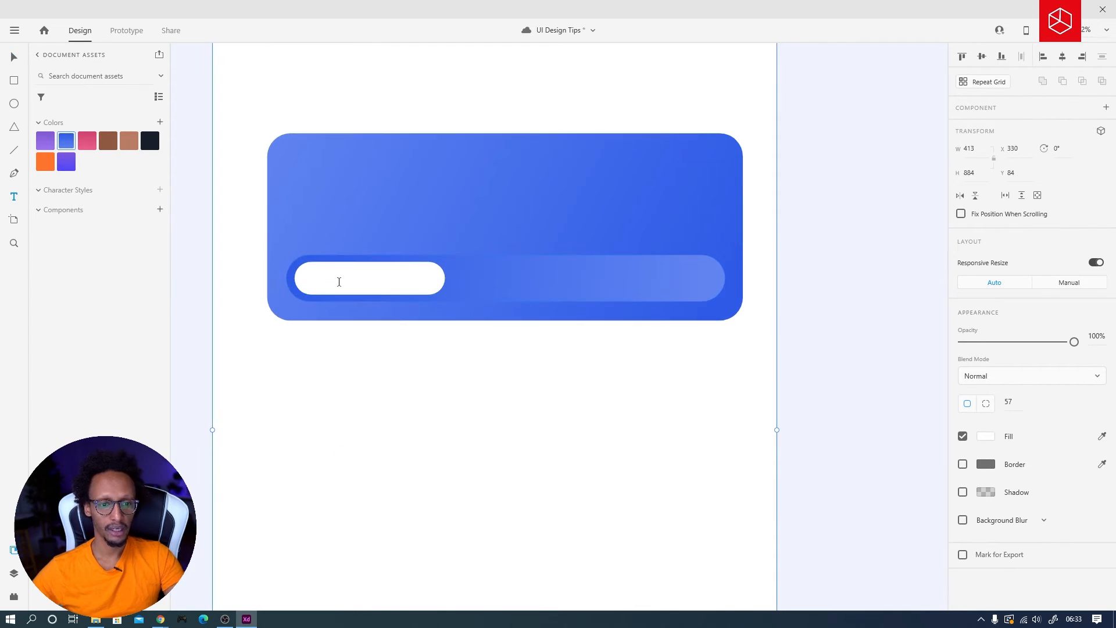
pyautogui.click(340, 281)
pyautogui.write('Swip')
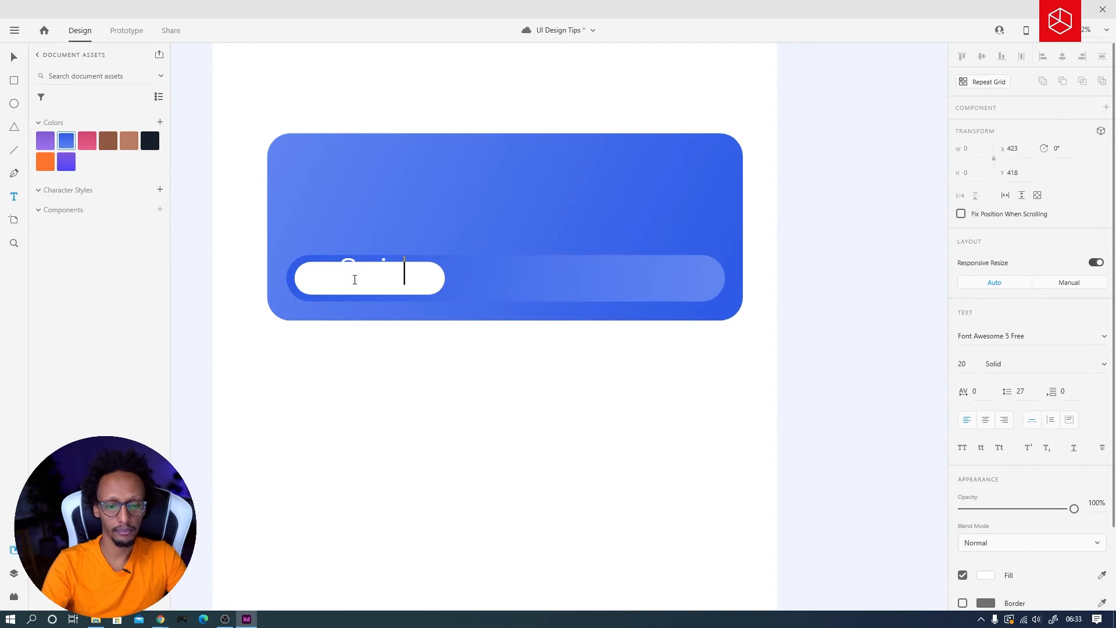
pyautogui.write('e to start')
# Step: Set the "Swipe to start" text in Roboto Medium
pyautogui.hotkey('ctrl', 'a')
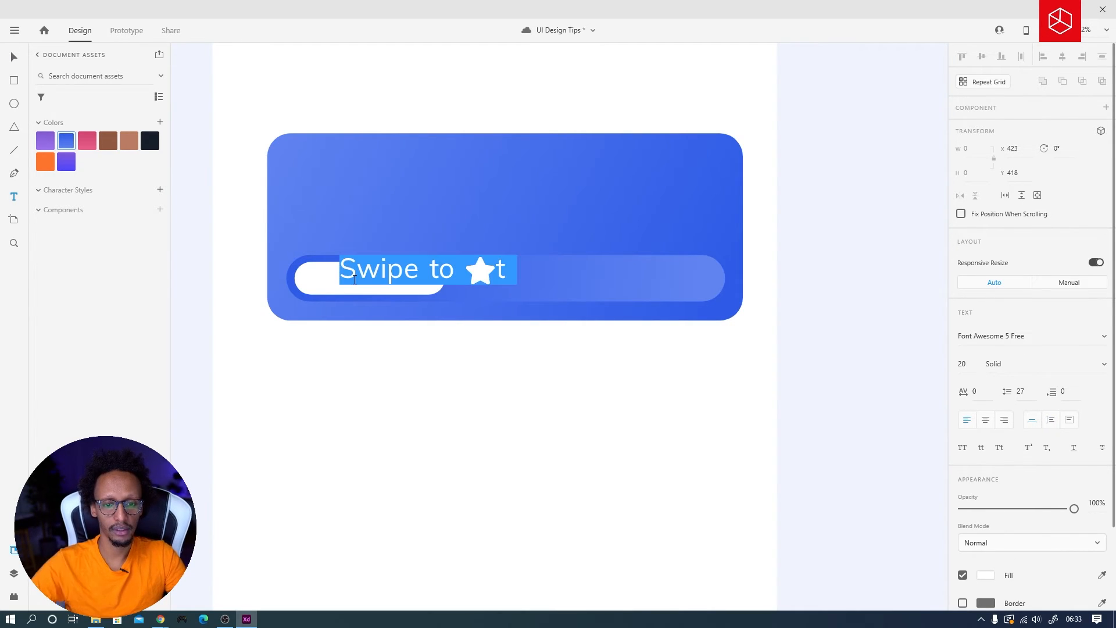
pyautogui.click(1027, 335)
pyautogui.write('Roboto')
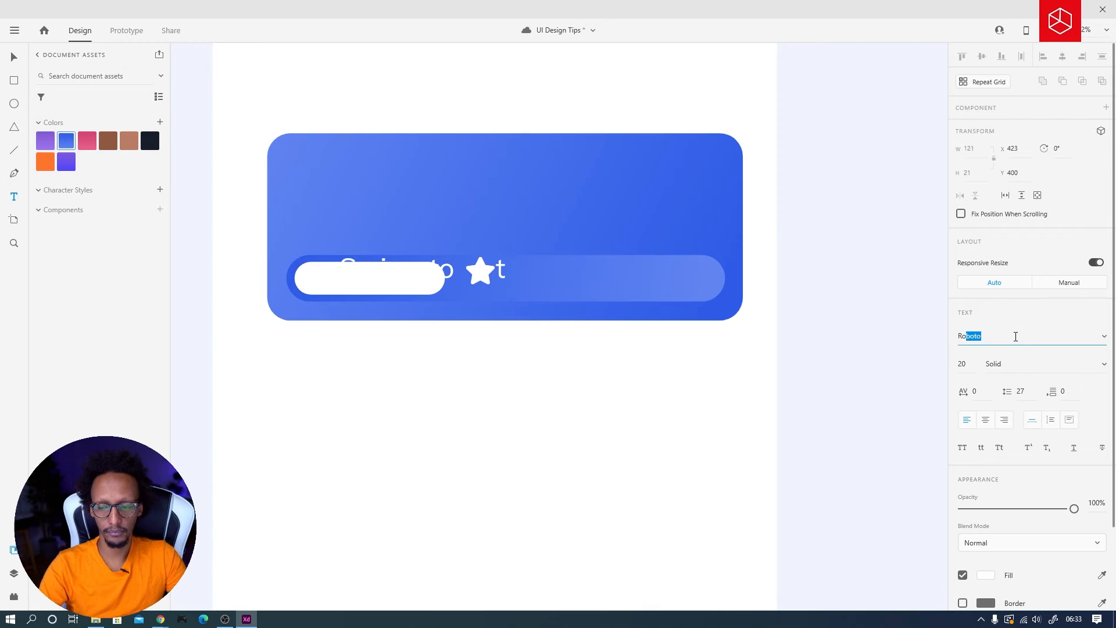
pyautogui.press('Return')
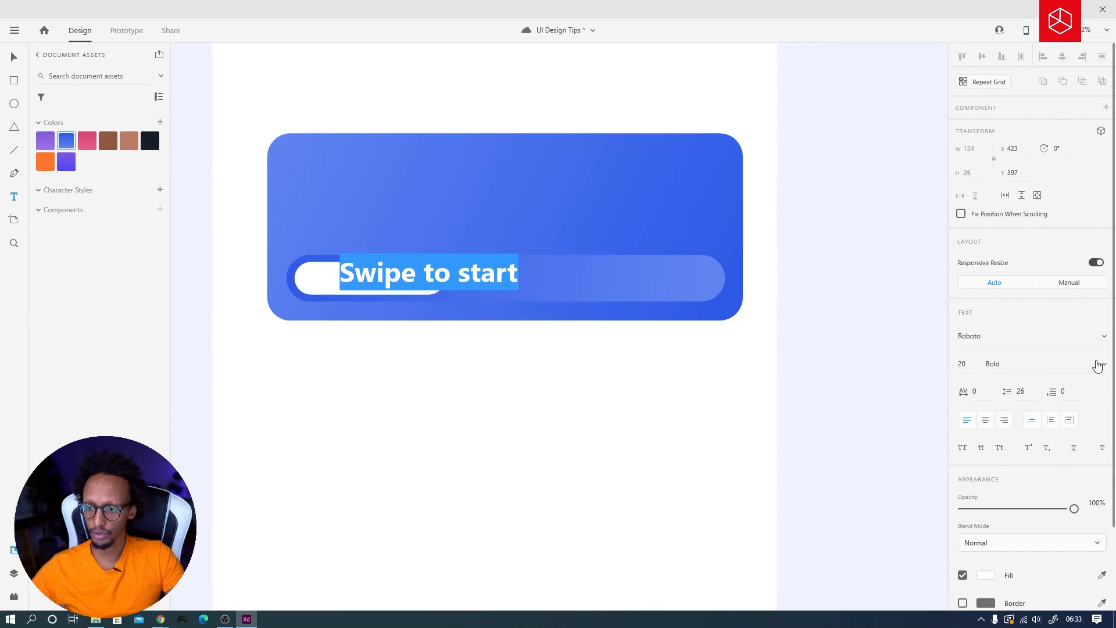
pyautogui.click(1097, 364)
pyautogui.click(1017, 343)
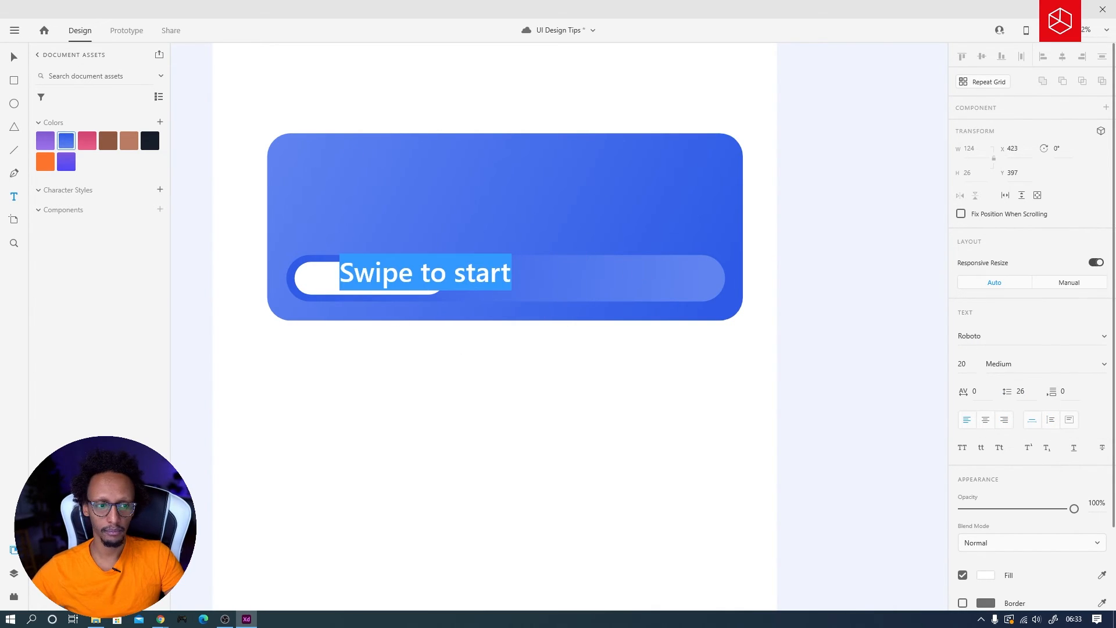
# Step: Color the "Swipe to start" text with the dark blue sampled from the card's right side
pyautogui.click(993, 579)
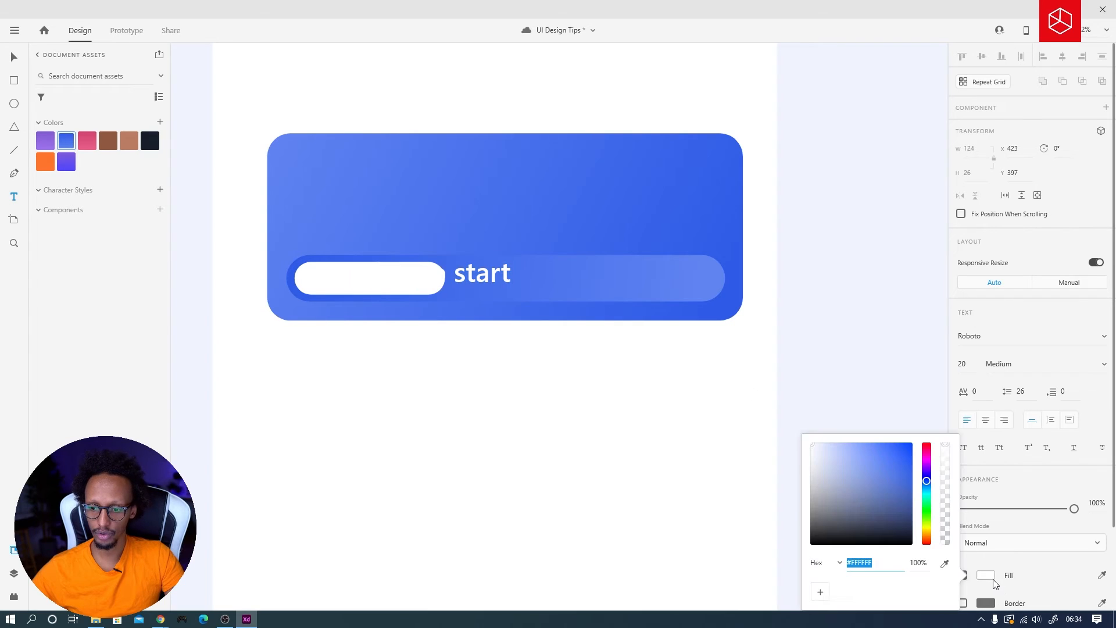
pyautogui.click(944, 564)
pyautogui.click(706, 212)
pyautogui.click(500, 339)
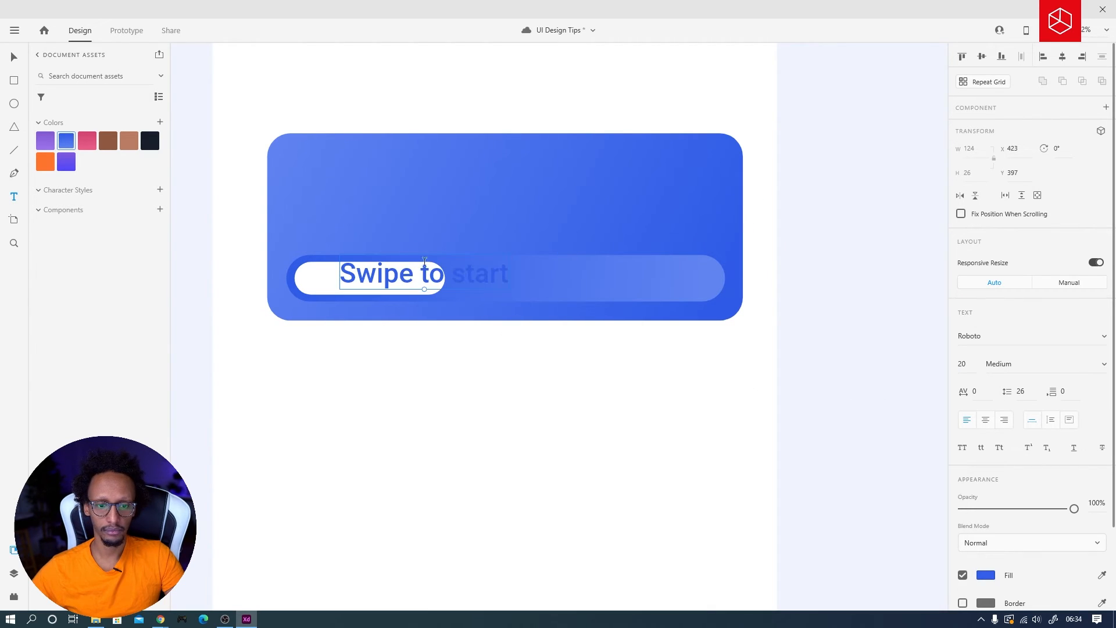
# Step: Reduce the "Swipe to start" text to size 10 and center it on the white pill at X 414, Y 408
pyautogui.moveTo(429, 288); pyautogui.dragTo(383, 280)
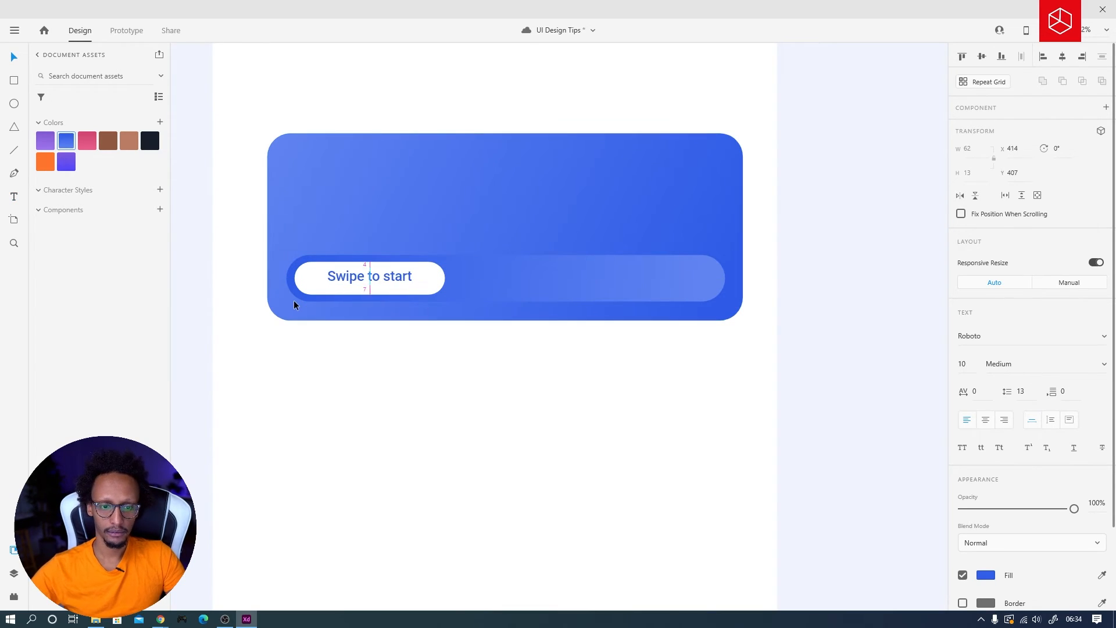
pyautogui.press('Left')
pyautogui.click(573, 514)
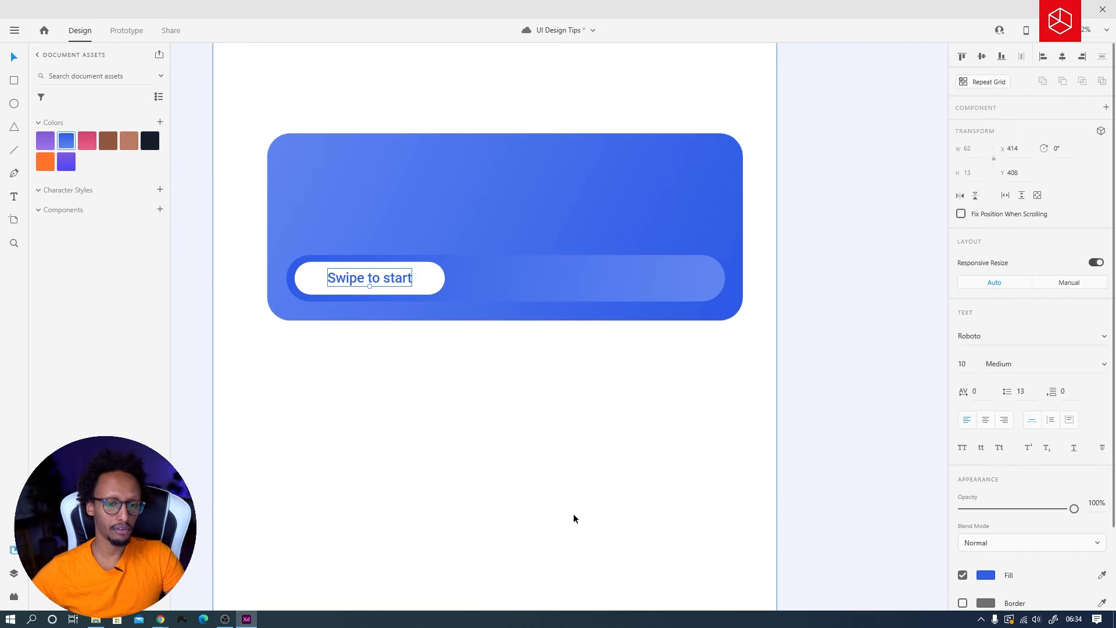
# Step: Add a separate "chevron-right" text below the blue card
pyautogui.press('t')
pyautogui.click(445, 379)
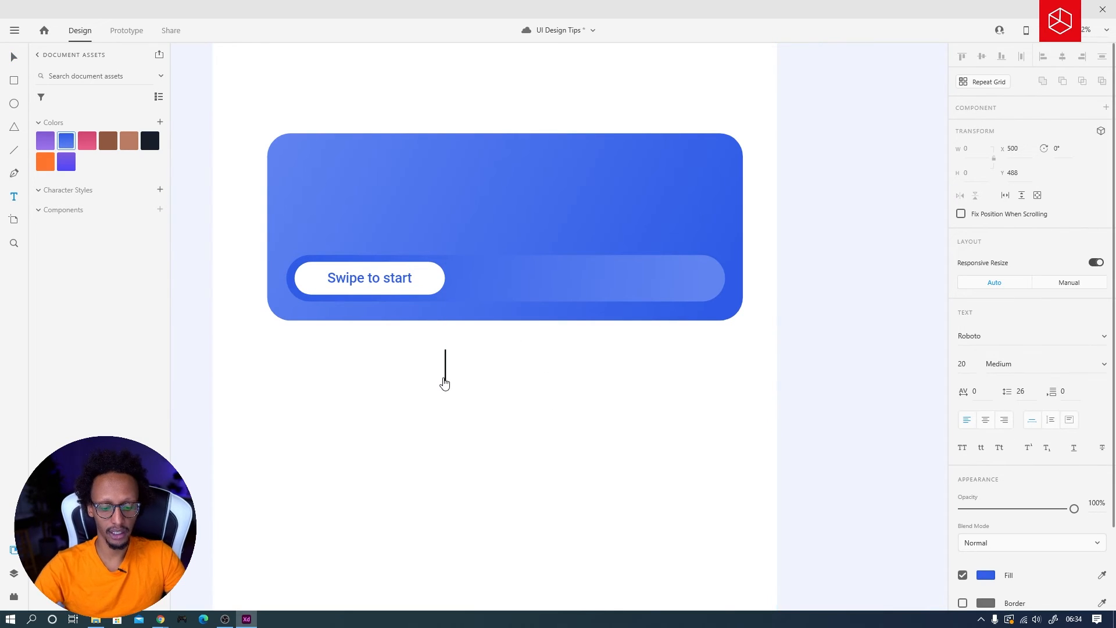
pyautogui.write('chevron-')
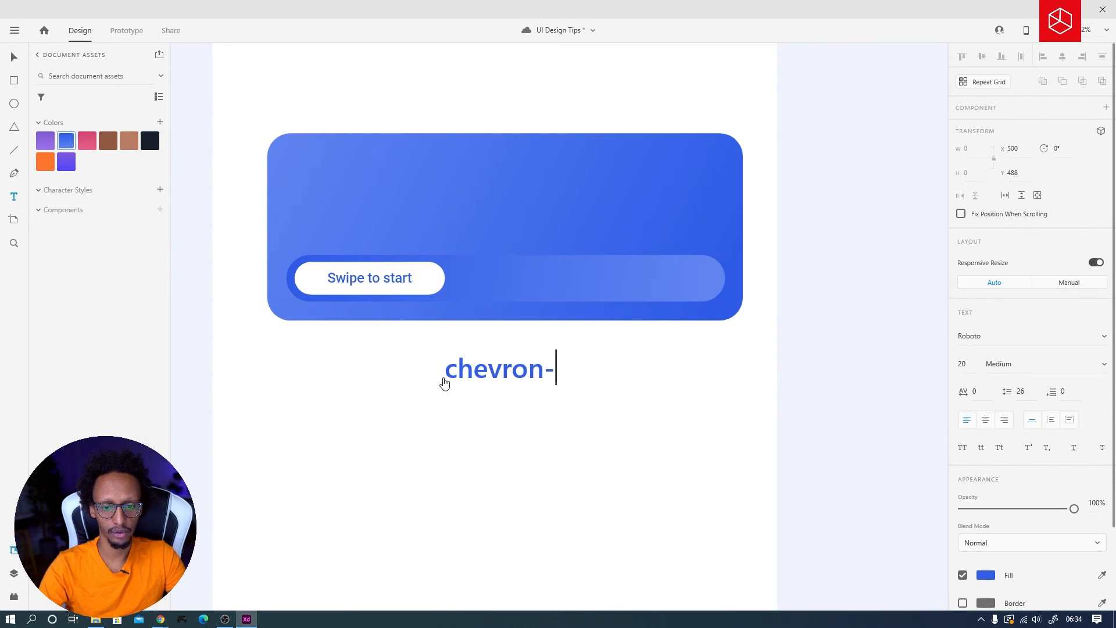
pyautogui.write('right')
pyautogui.press('Escape')
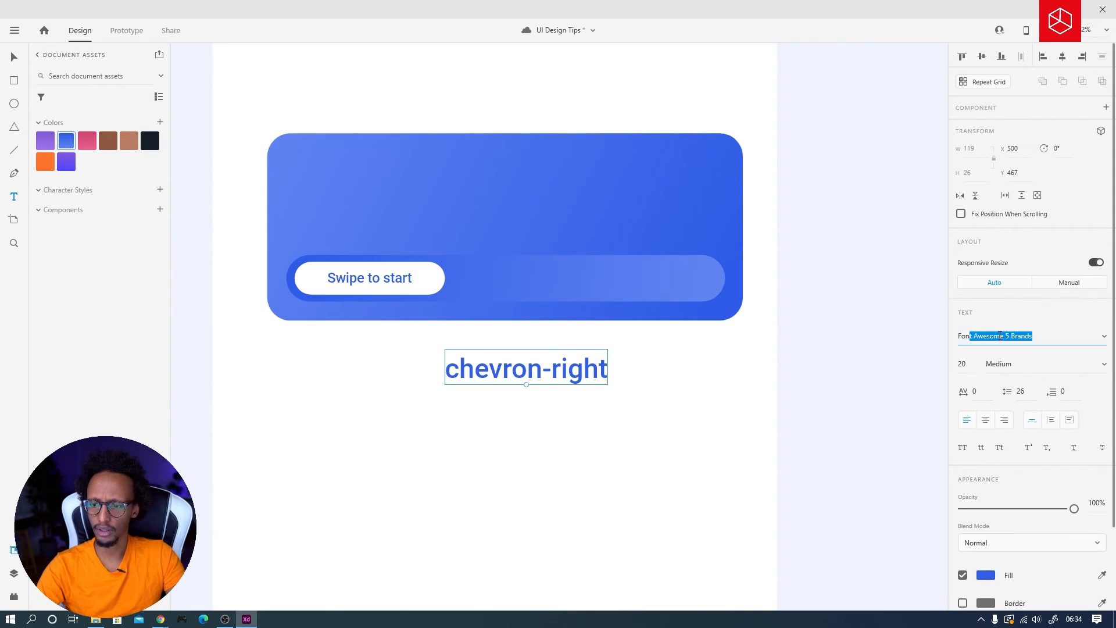
# Step: Change the "chevron-right" text to Font Awesome 5 Free Solid and place the icon beside the white pill at X 510, Y 405
pyautogui.press('Return')
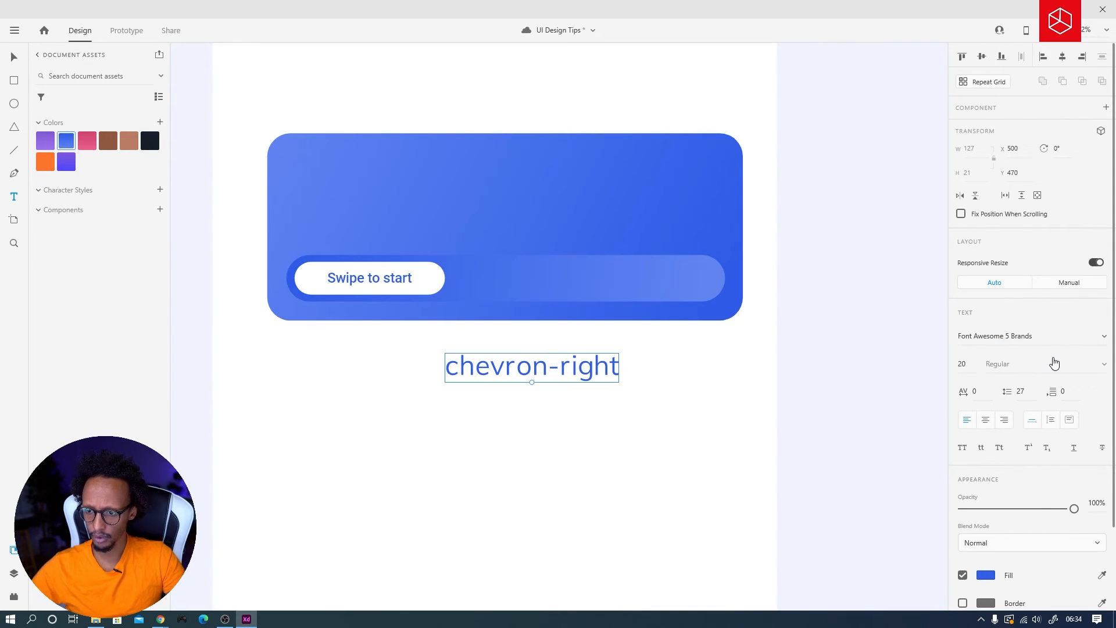
pyautogui.click(1105, 337)
pyautogui.click(1061, 361)
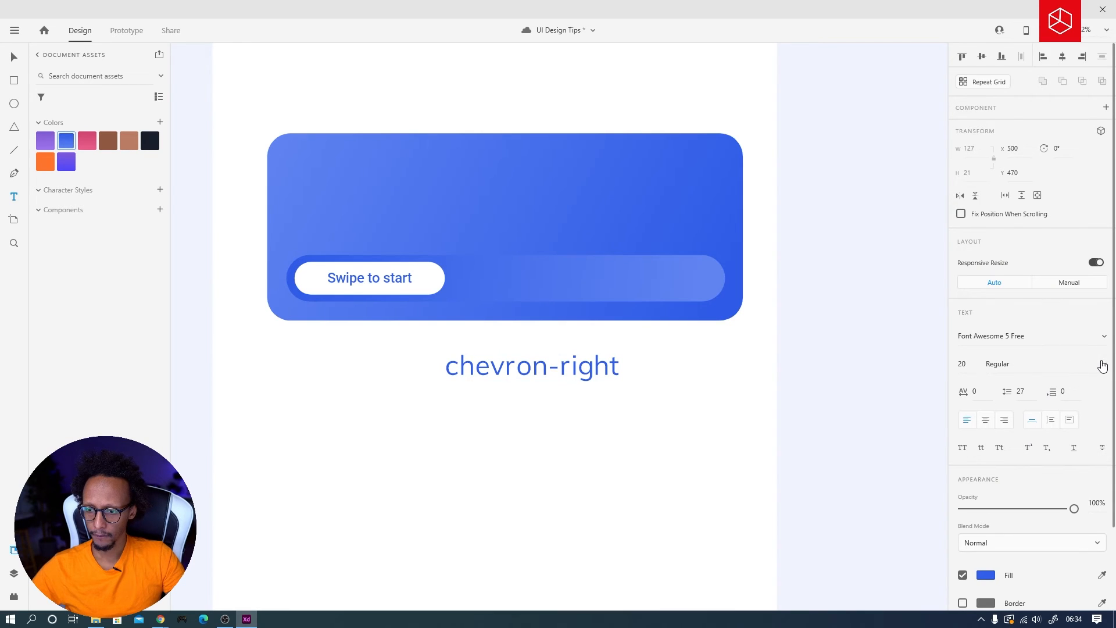
pyautogui.click(1103, 365)
pyautogui.click(1036, 389)
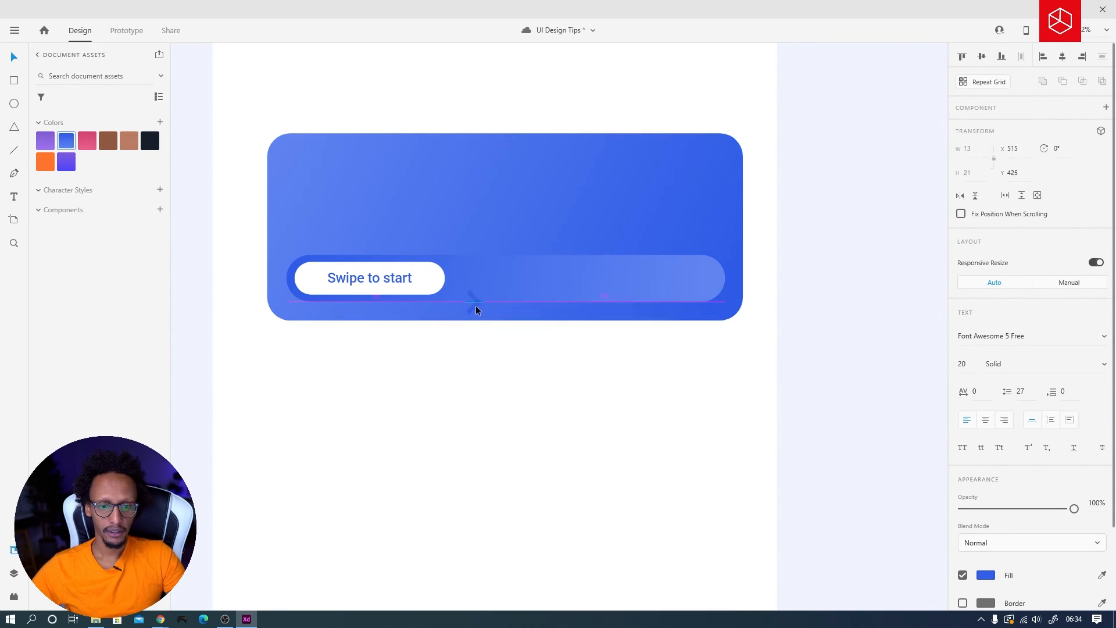
pyautogui.moveTo(475, 284)
pyautogui.mouseDown()
pyautogui.moveTo(467, 286)
pyautogui.moveTo(492, 282)
pyautogui.moveTo(479, 281)
pyautogui.mouseUp()
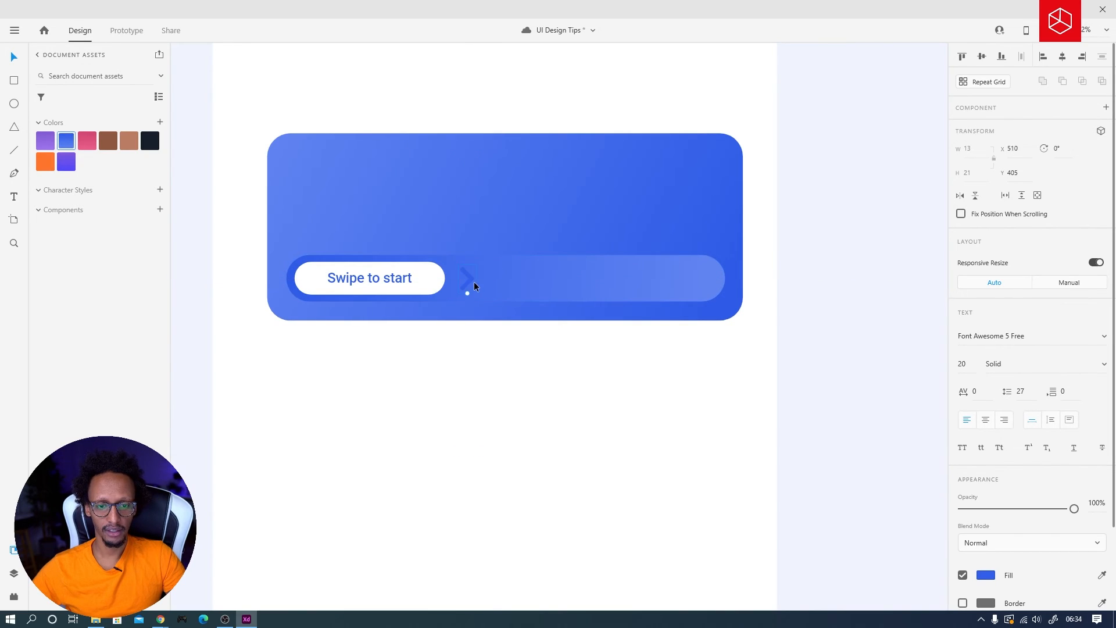
# Step: Replace the single chevron with a row of eleven "chevron-right" icons and position the row at X 505, Y 405
pyautogui.write('Ch')
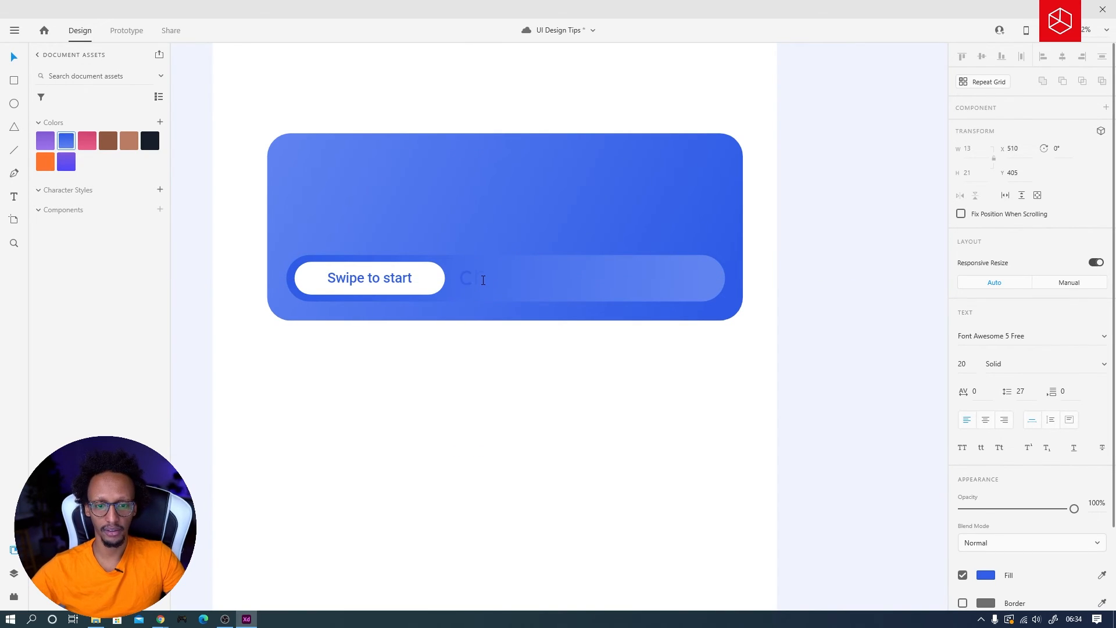
pyautogui.write('evron')
pyautogui.hotkey('ctrl', 'a')
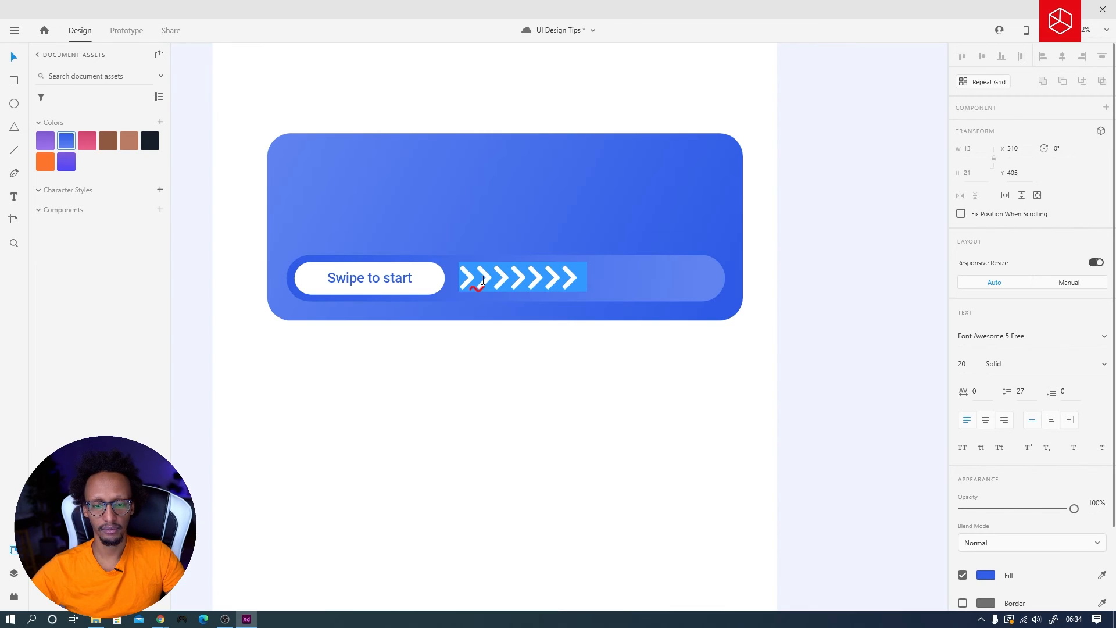
pyautogui.write('chevron-rightchevron-rightchevron-rightchevron-rightchevron-rightchevron-rightchevron-rightchevron-rightchevron-rightchevron-rightchevron-right')
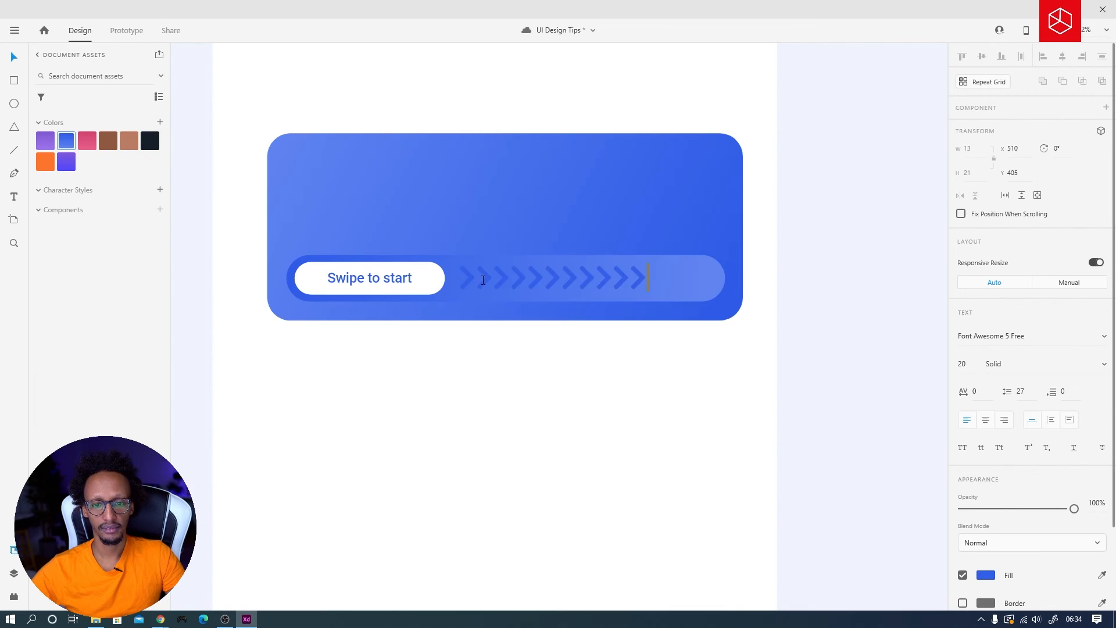
pyautogui.moveTo(526, 279)
pyautogui.mouseDown()
pyautogui.moveTo(516, 283)
pyautogui.moveTo(597, 276)
pyautogui.moveTo(500, 272)
pyautogui.moveTo(527, 280)
pyautogui.mouseUp()
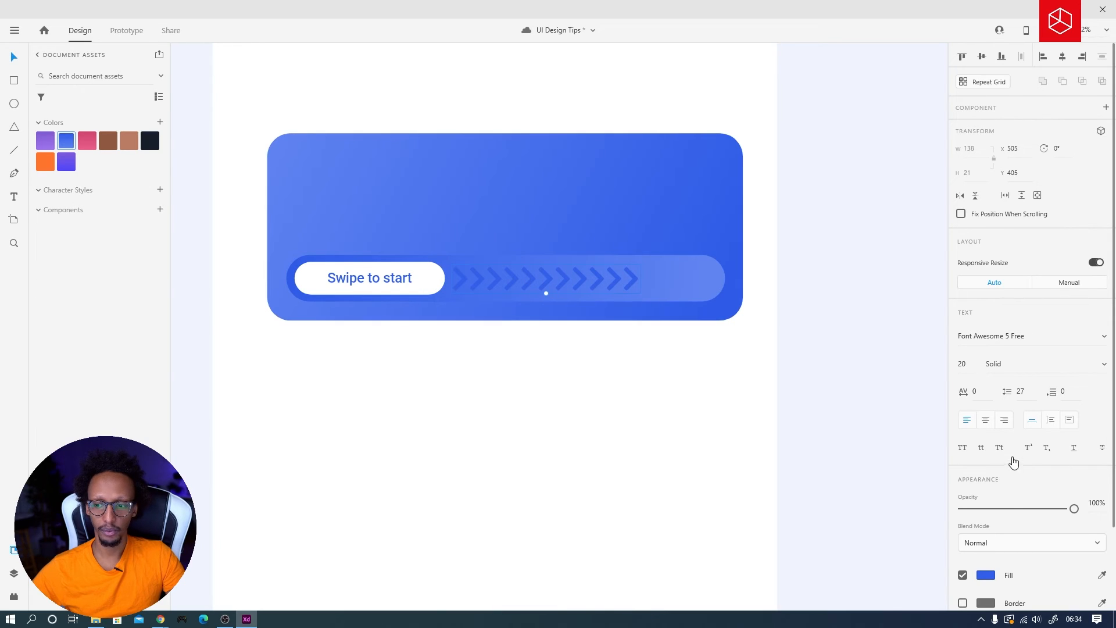
# Step: Fill the chevron row with white #FFFFFF and lower its opacity to a faint tint
pyautogui.click(984, 575)
pyautogui.write('FFFFFF')
pyautogui.press('Return')
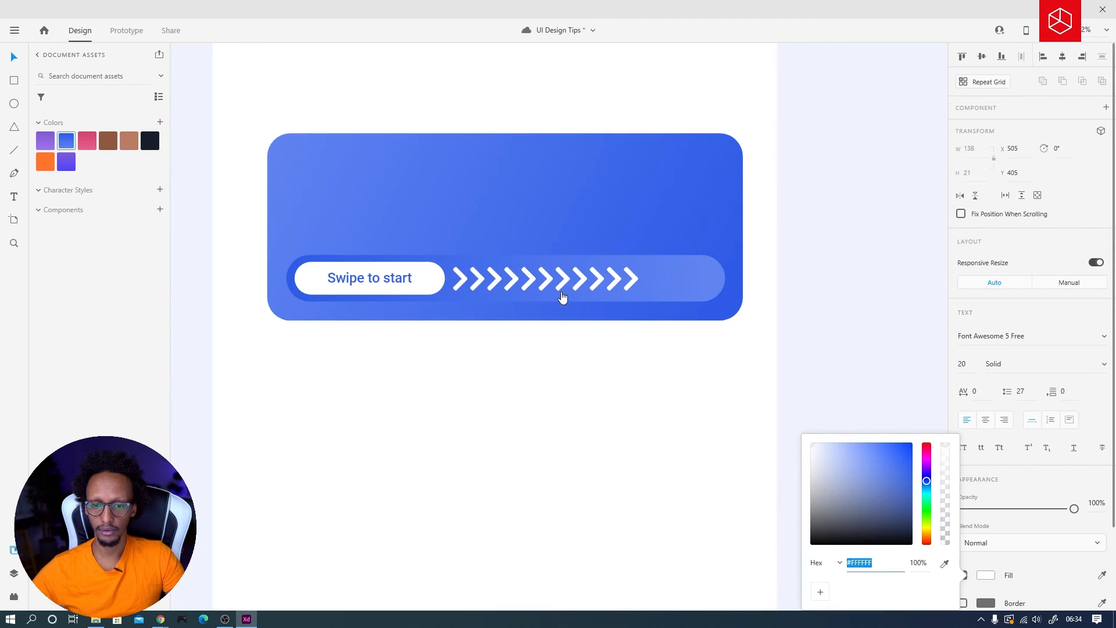
pyautogui.moveTo(1000, 508); pyautogui.dragTo(970, 508)
pyautogui.click(817, 420)
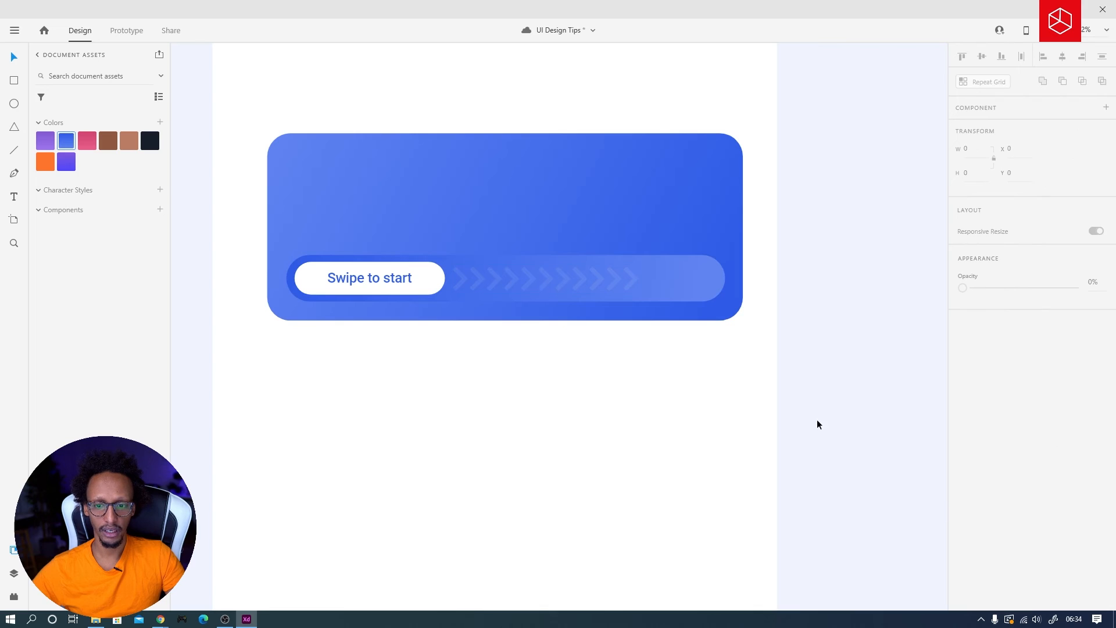
# Step: Select the whole blue slider card with its contents and shift it horizontally to X 363
pyautogui.moveTo(599, 314); pyautogui.dragTo(282, 124)
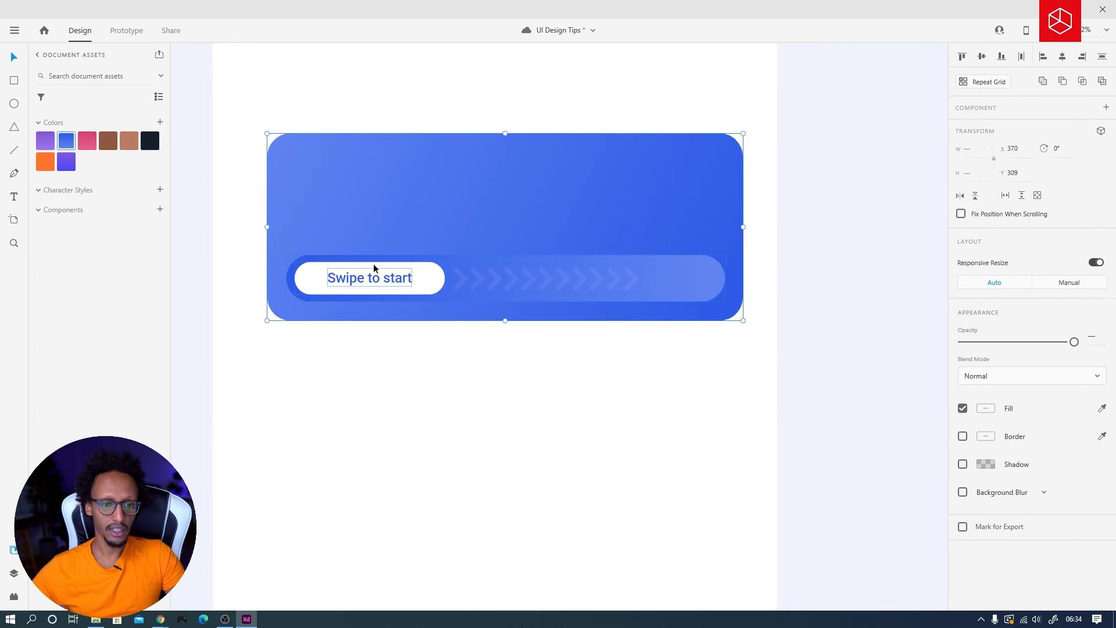
pyautogui.hotkey('shift', 'Left')
pyautogui.moveTo(425, 249); pyautogui.dragTo(429, 250)
pyautogui.moveTo(464, 194); pyautogui.dragTo(441, 438)
pyautogui.hotkey('ctrl', 'z')
pyautogui.moveTo(428, 292); pyautogui.dragTo(416, 403)
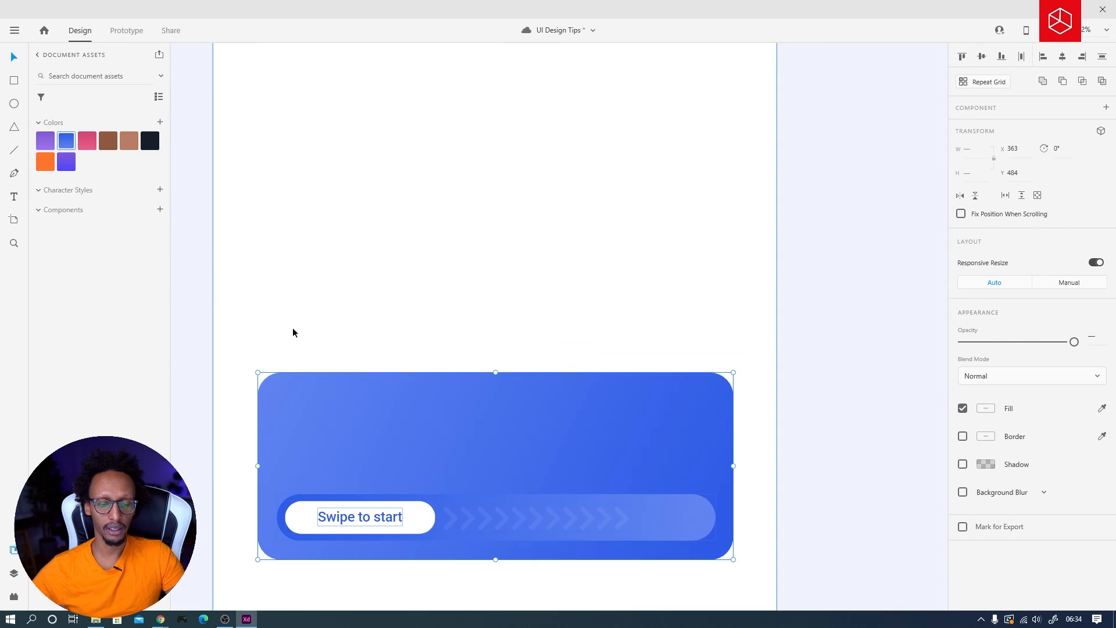
pyautogui.hotkey('ctrl', 'z')
# Step: Duplicate the complete blue slider card directly below the original at X 363, Y 489
pyautogui.moveTo(852, 400); pyautogui.dragTo(859, 311)
pyautogui.scroll(-2, 859, 312)
pyautogui.moveTo(645, 188); pyautogui.dragTo(558, 336)
pyautogui.press('Escape')
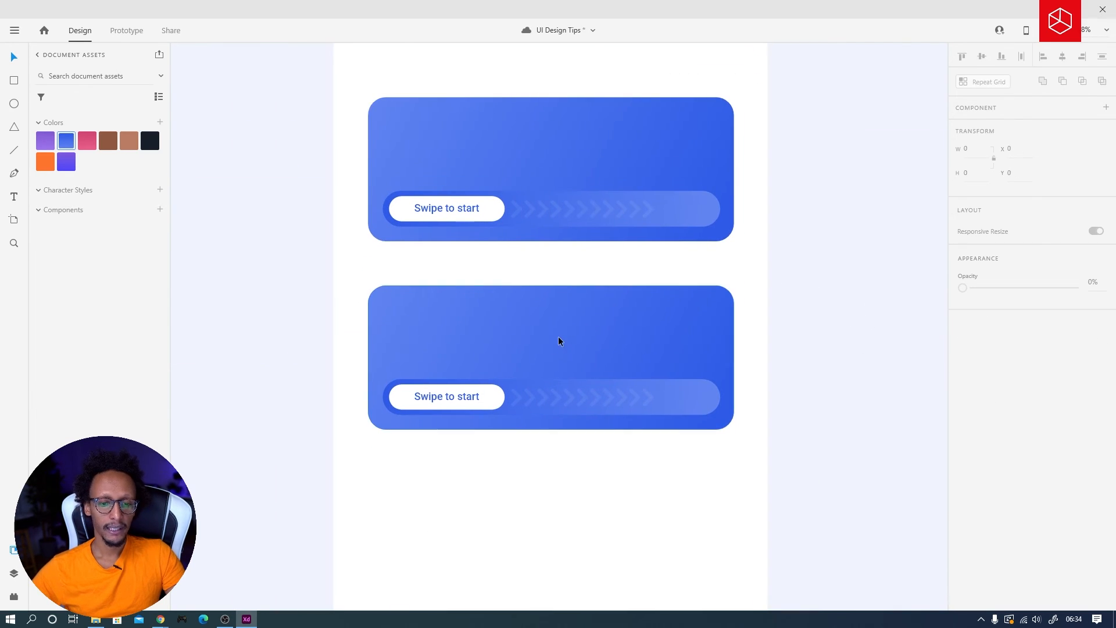
# Step: Fill the second card's background and its slider track with the saved purple gradient
pyautogui.scroll(2, 556, 336)
pyautogui.click(542, 330)
pyautogui.click(47, 141)
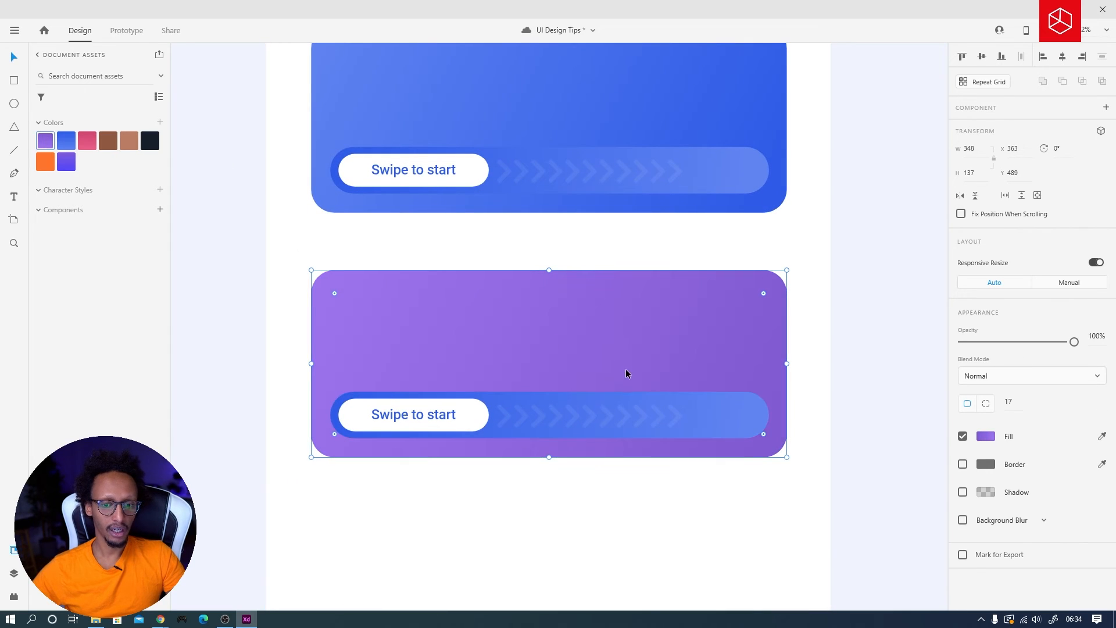
pyautogui.doubleClick(765, 406)
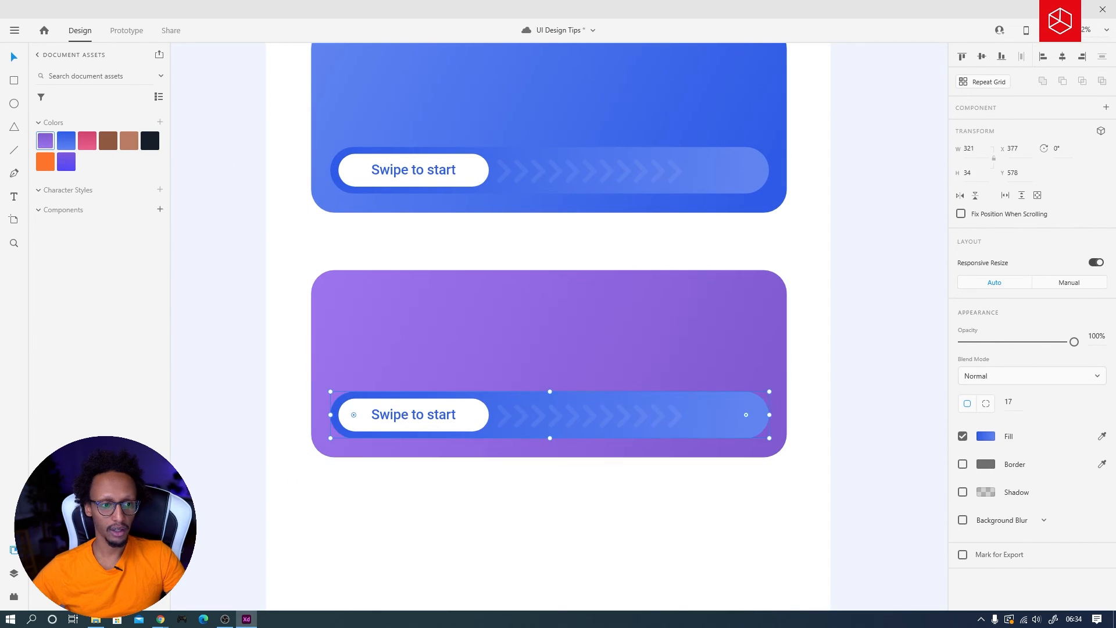
pyautogui.click(45, 140)
pyautogui.click(178, 234)
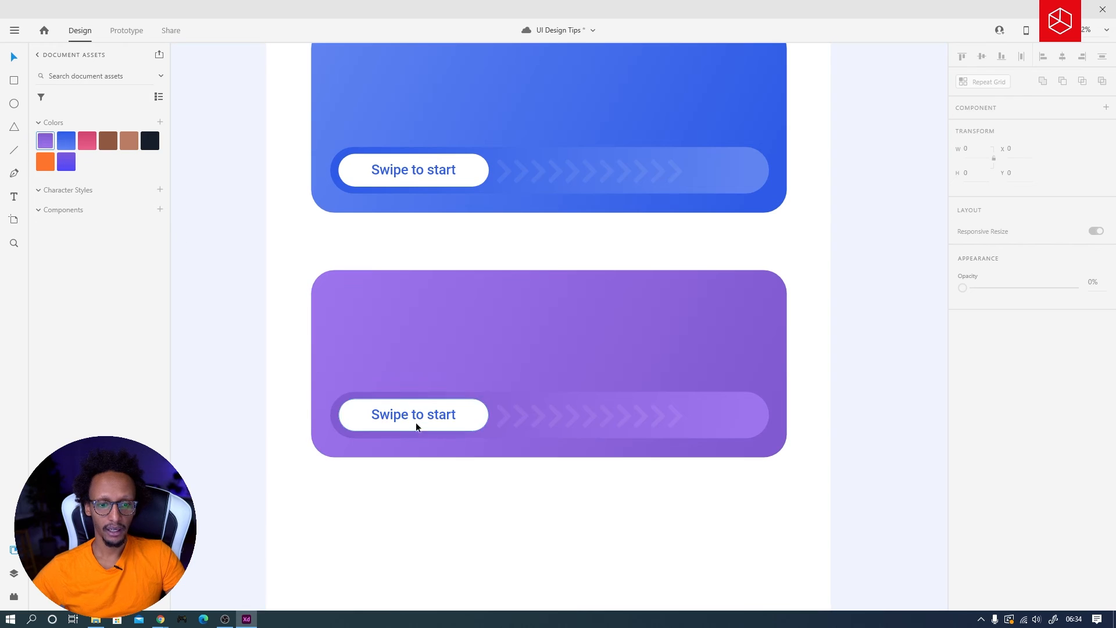
# Step: Recolour the second card's "Swipe to start" text with the saved purple gradient
pyautogui.click(400, 412)
pyautogui.click(45, 140)
pyautogui.moveTo(693, 583); pyautogui.dragTo(677, 447)
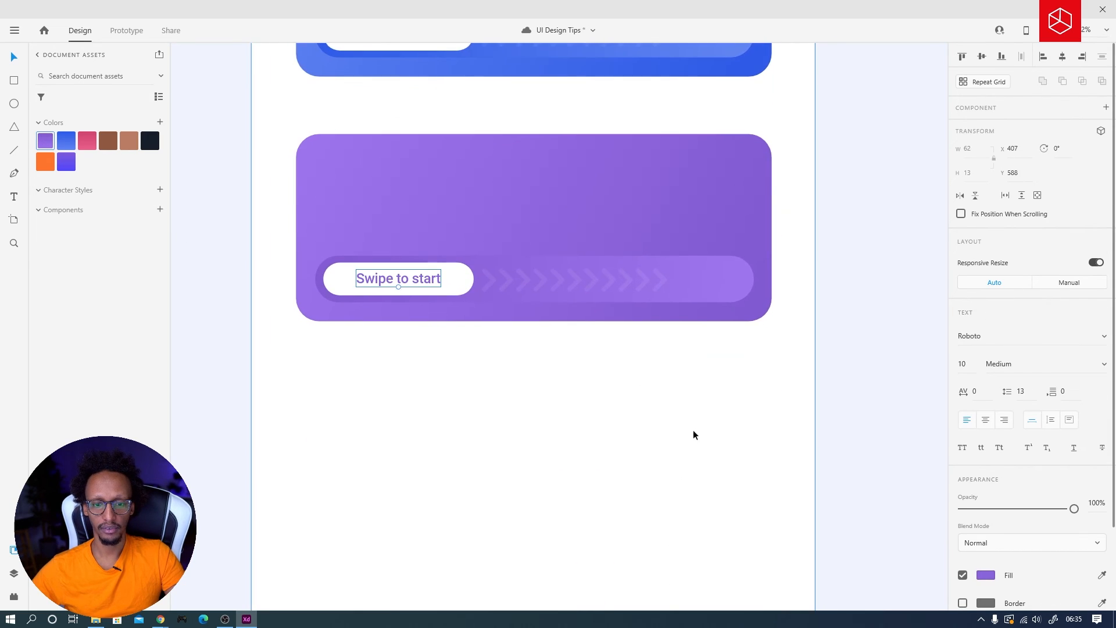
pyautogui.click(776, 380)
pyautogui.moveTo(877, 367); pyautogui.dragTo(315, 161)
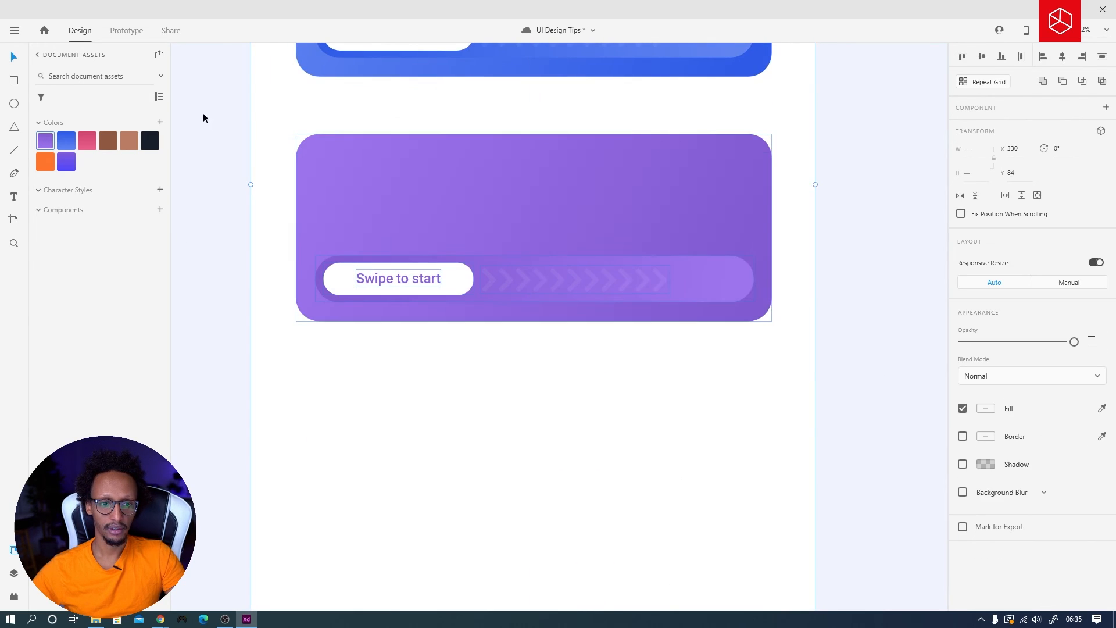
pyautogui.keyDown('shift'); pyautogui.click(276, 125); pyautogui.keyUp('shift')
pyautogui.keyDown('shift'); pyautogui.click(455, 165); pyautogui.keyUp('shift')
pyautogui.moveTo(456, 165); pyautogui.dragTo(466, 417)
pyautogui.hotkey('ctrl', 'z')
# Step: Duplicate the complete purple slider card without the white background, placing the copy directly below at X 363, Y 680
pyautogui.moveTo(864, 362); pyautogui.dragTo(250, 126)
pyautogui.keyDown('shift'); pyautogui.click(270, 120); pyautogui.keyUp('shift')
pyautogui.moveTo(432, 167); pyautogui.dragTo(472, 429)
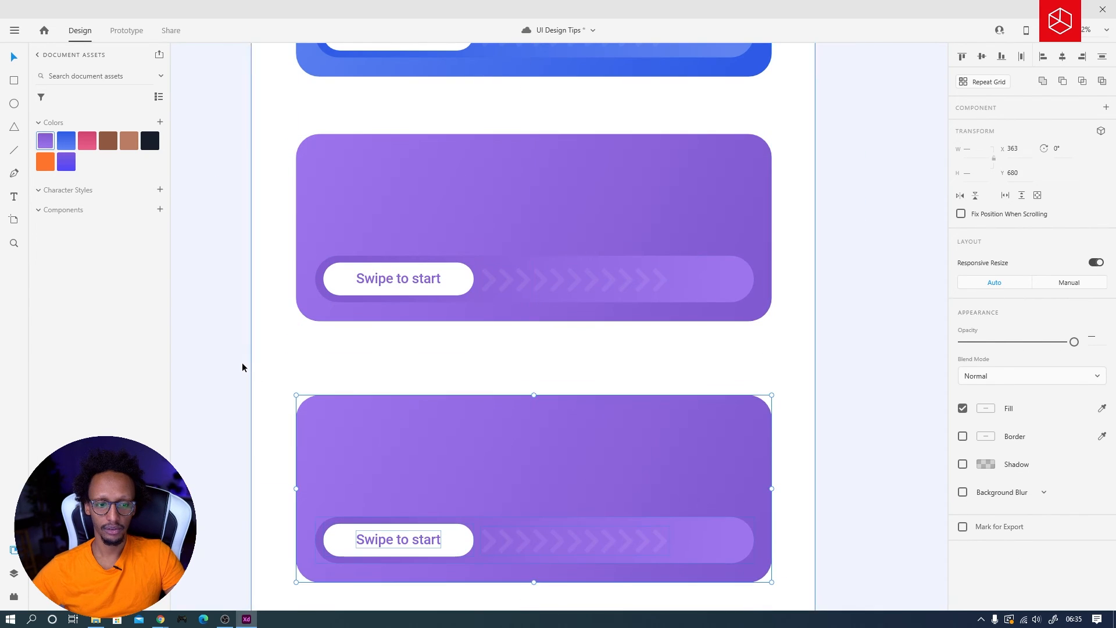
pyautogui.click(242, 362)
# Step: Fill the third card's background and its slider track with the saved pink gradient
pyautogui.moveTo(297, 345); pyautogui.dragTo(293, 332)
pyautogui.scroll(-3, 294, 332)
pyautogui.click(348, 236)
pyautogui.click(88, 141)
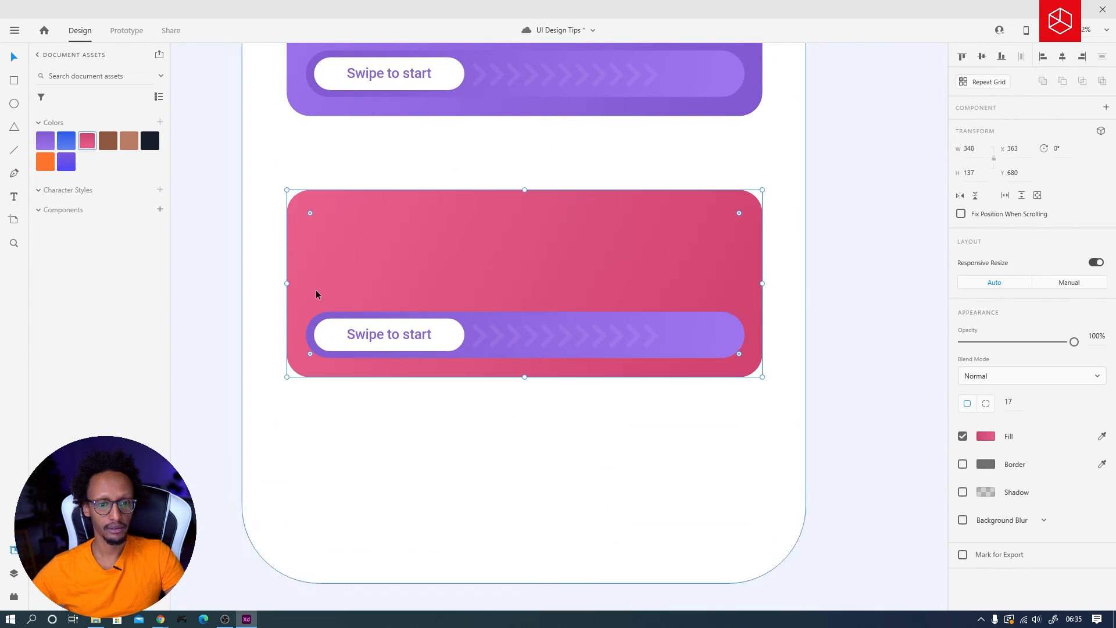
pyautogui.click(724, 337)
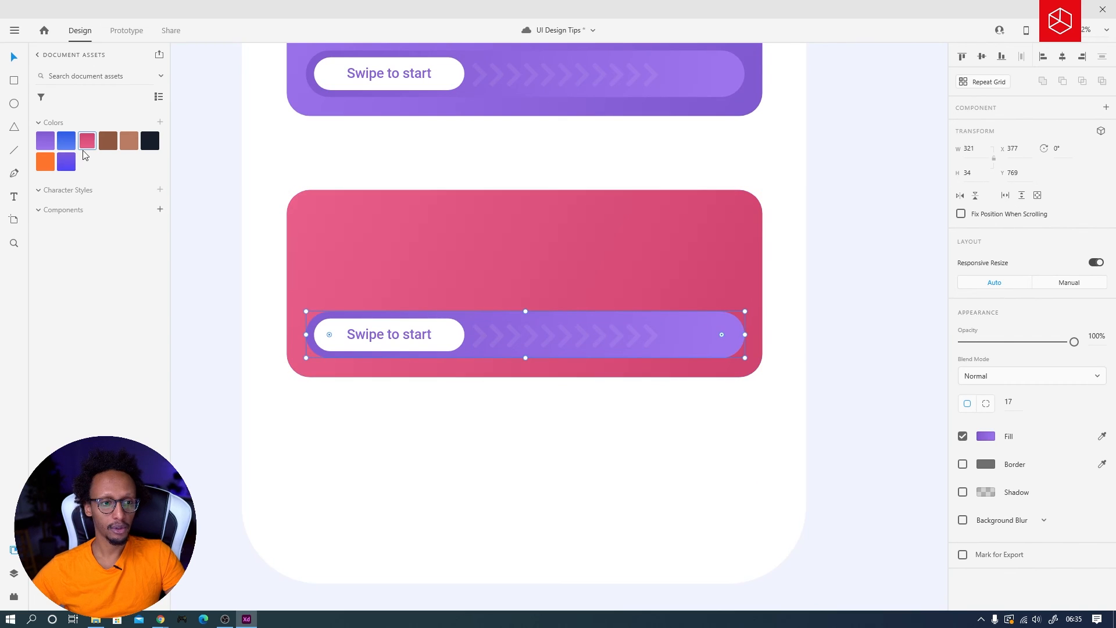
# Step: Recolour the third card's "Swipe to start" text with the saved pink gradient
pyautogui.doubleClick(396, 334)
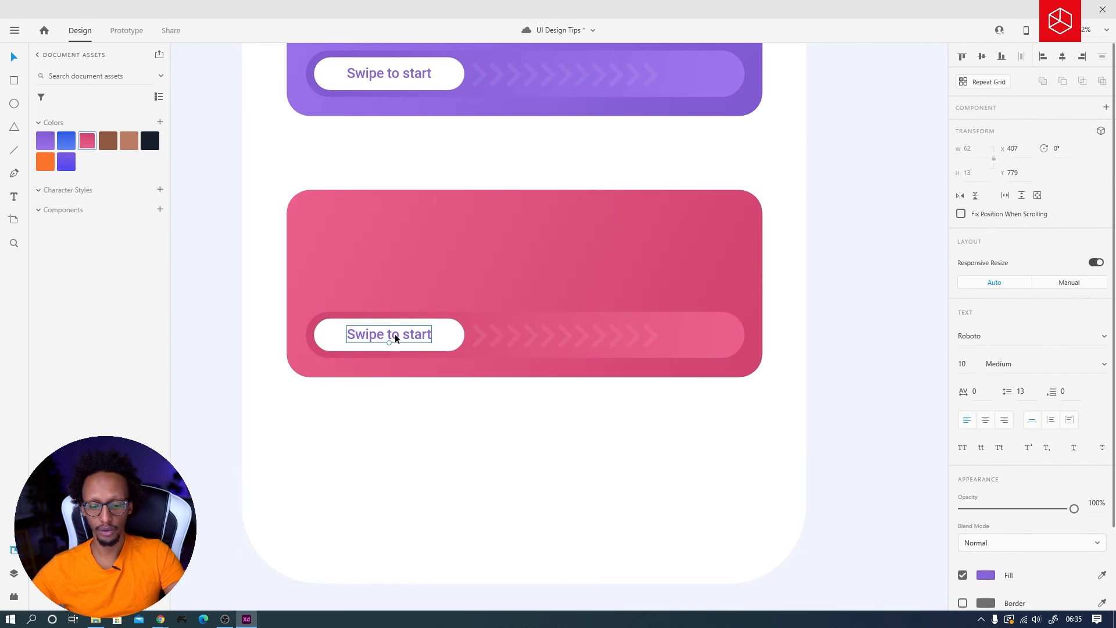
pyautogui.click(653, 224)
pyautogui.click(870, 264)
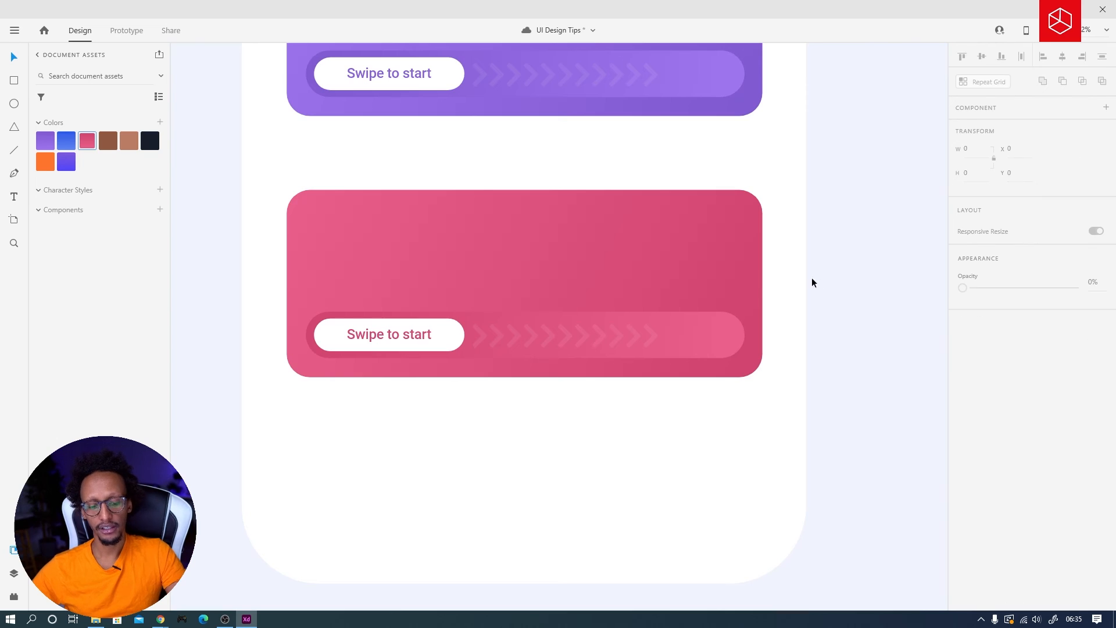
pyautogui.scroll(-2, 786, 280)
pyautogui.scroll(5, 570, 391)
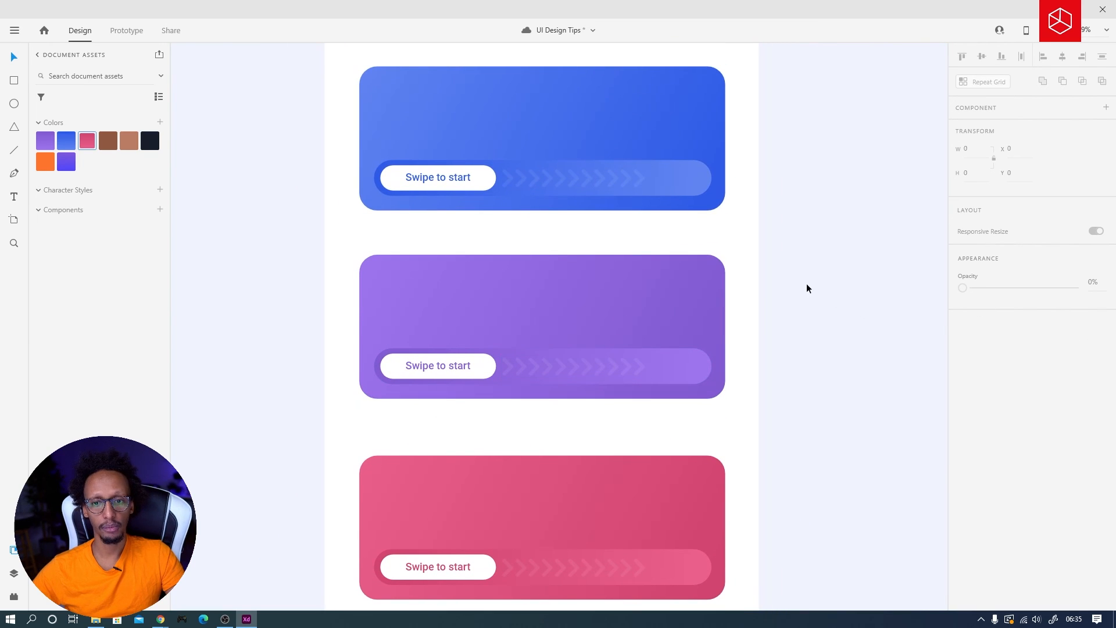